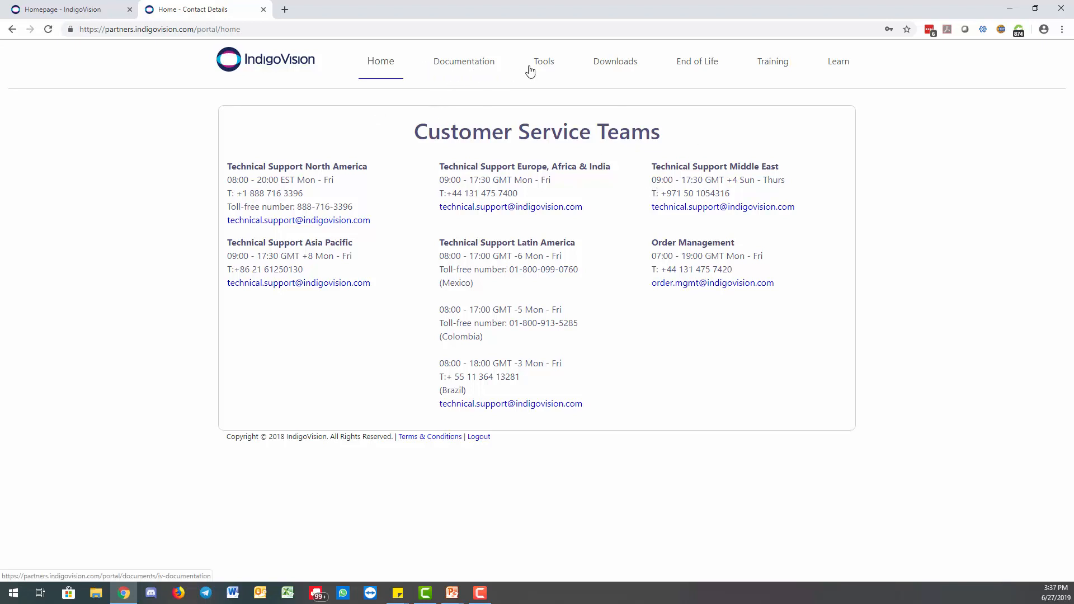
# - Open the System Design Tool from the portal's tools and start a design in Standard mode
pyautogui.click(550, 66)
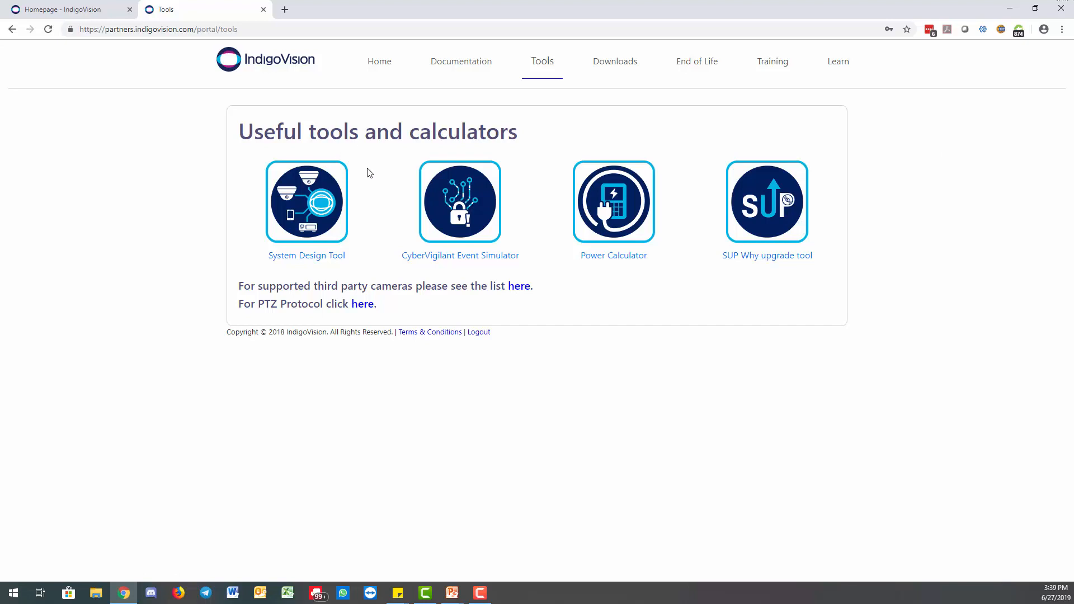
pyautogui.click(290, 257)
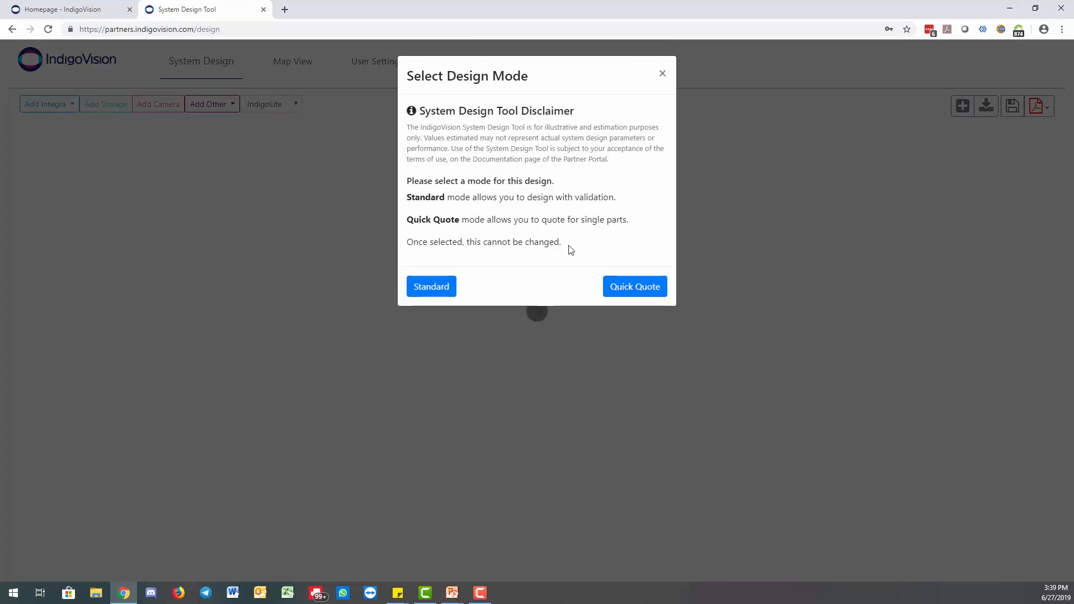
pyautogui.click(429, 287)
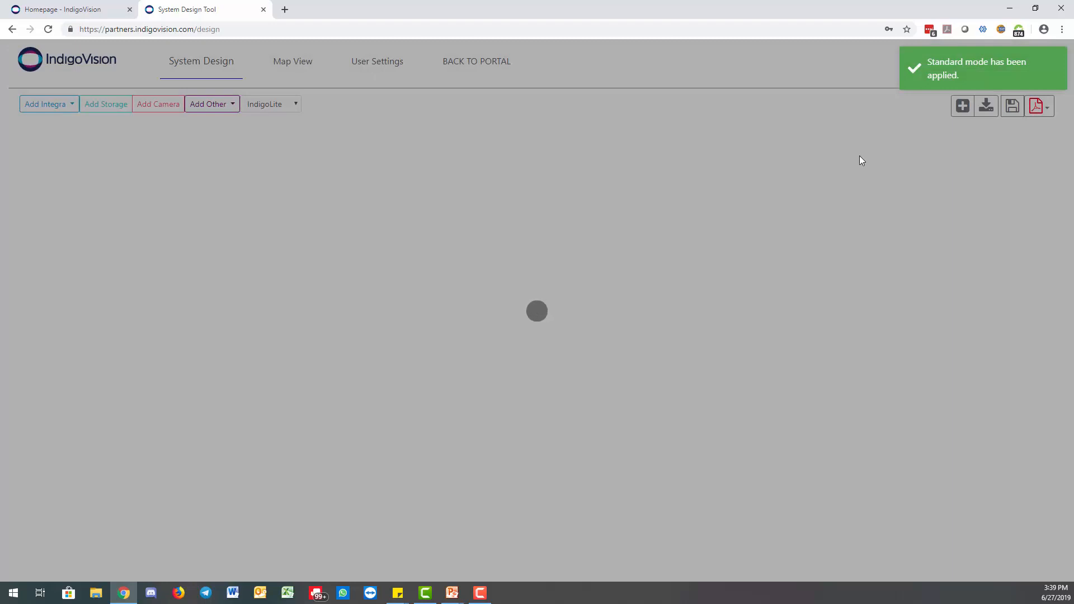
pyautogui.click(924, 66)
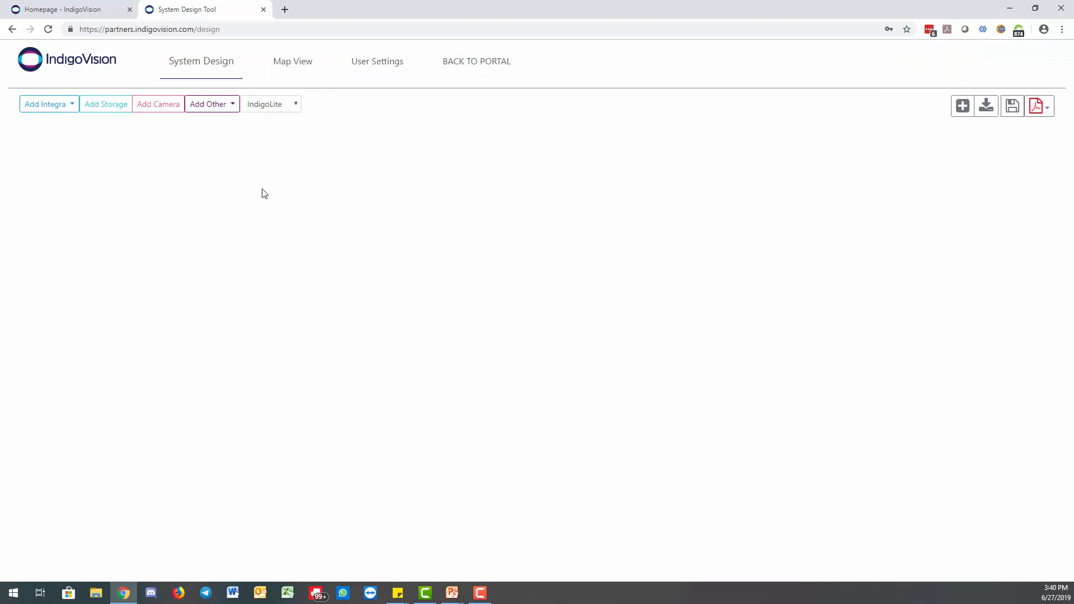
# - Add a camera set to the design and browse the available camera models
pyautogui.click(141, 104)
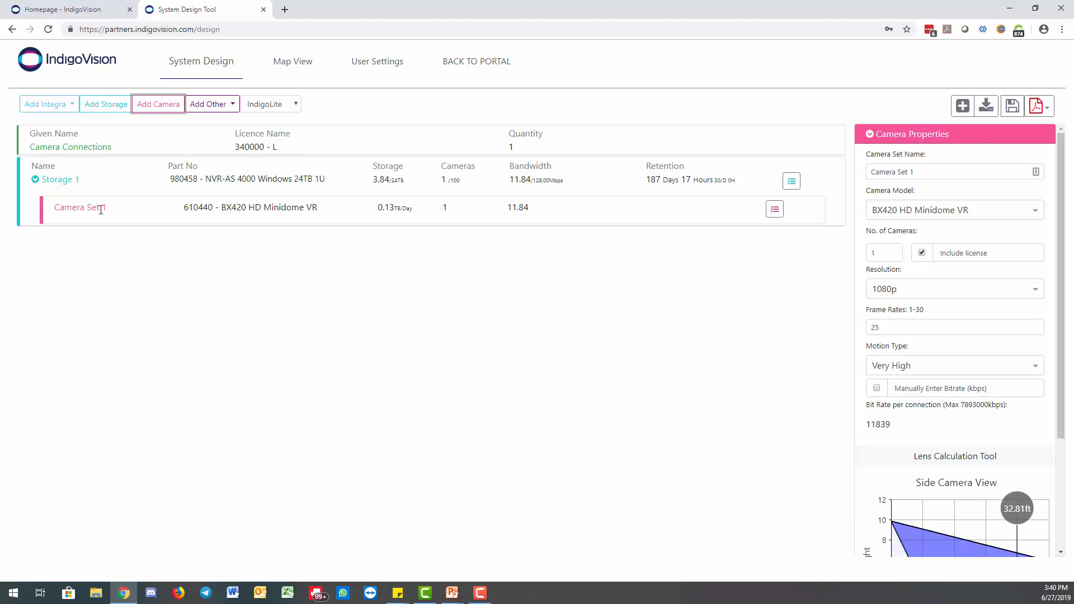
pyautogui.click(1008, 212)
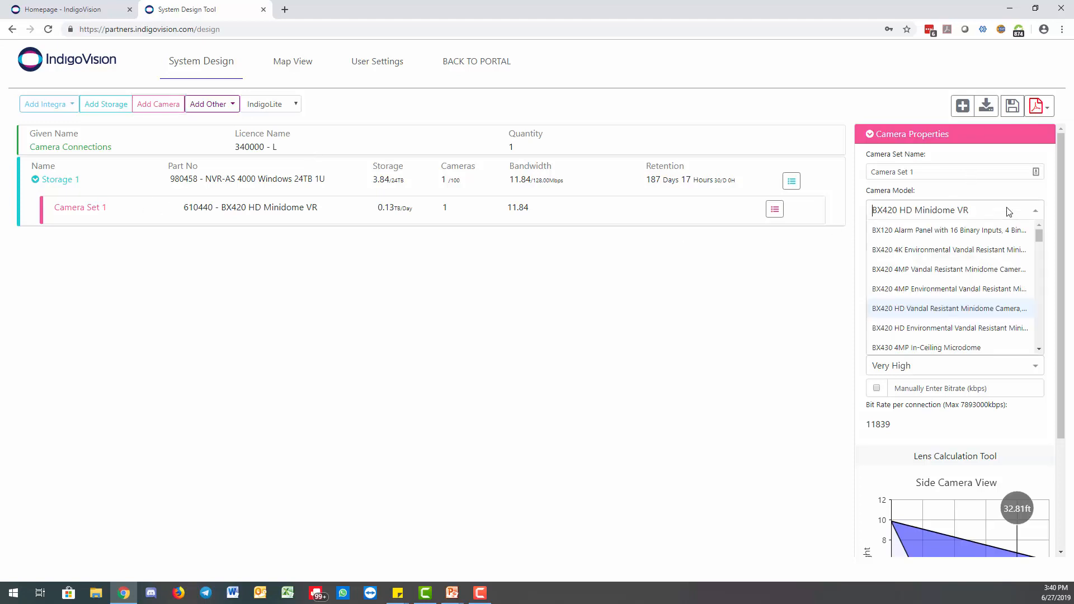
pyautogui.moveTo(1039, 232)
pyautogui.mouseDown()
pyautogui.moveTo(1039, 304)
pyautogui.moveTo(1039, 227)
pyautogui.mouseUp()
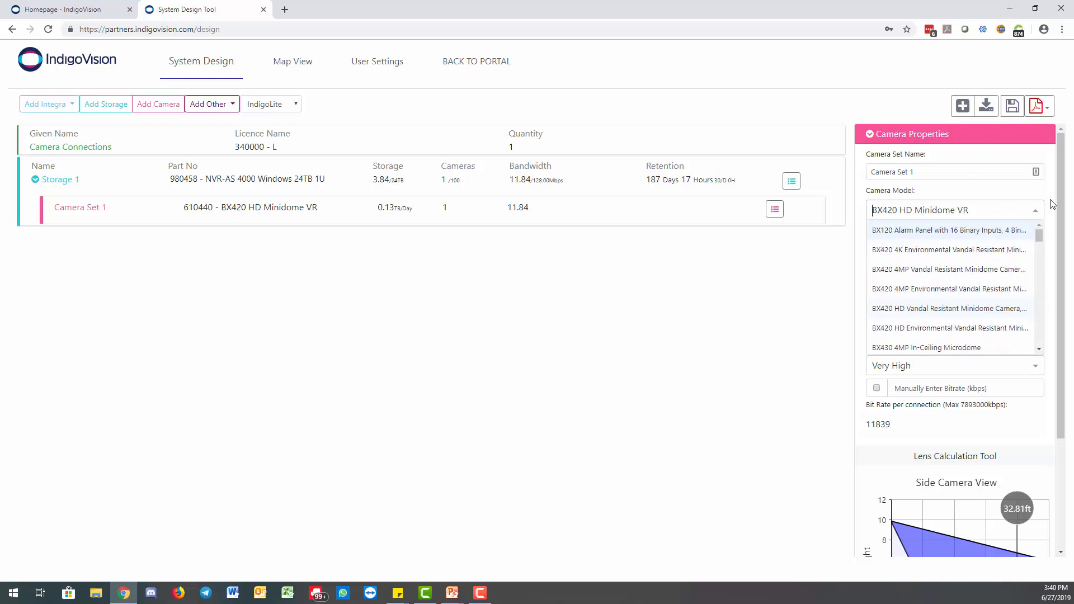
pyautogui.click(1050, 204)
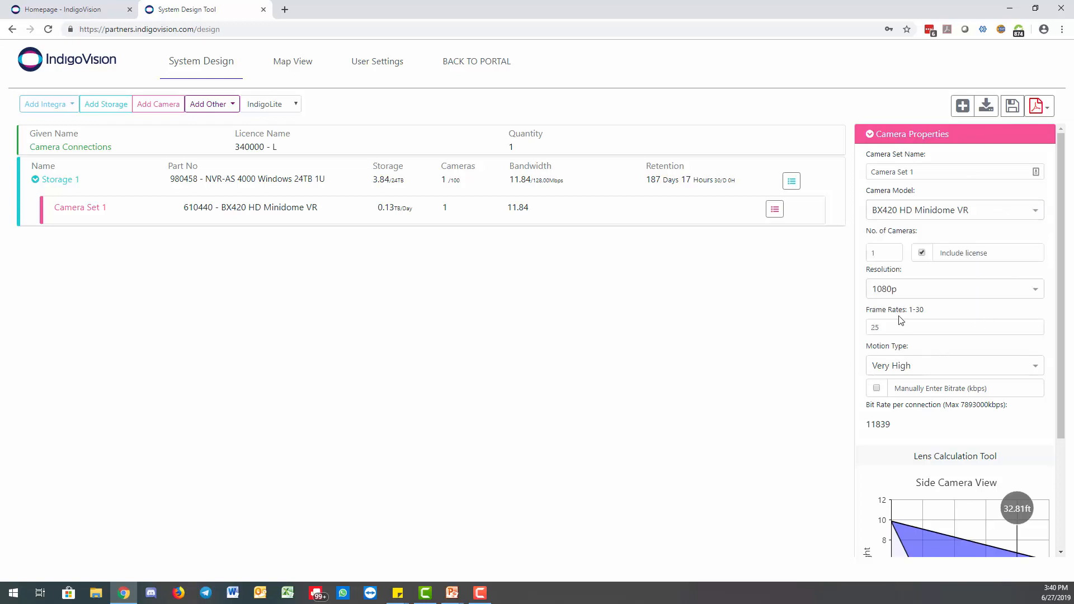
# - Set Camera Set 1 to 10 cameras with the Medium motion type
pyautogui.click(889, 257)
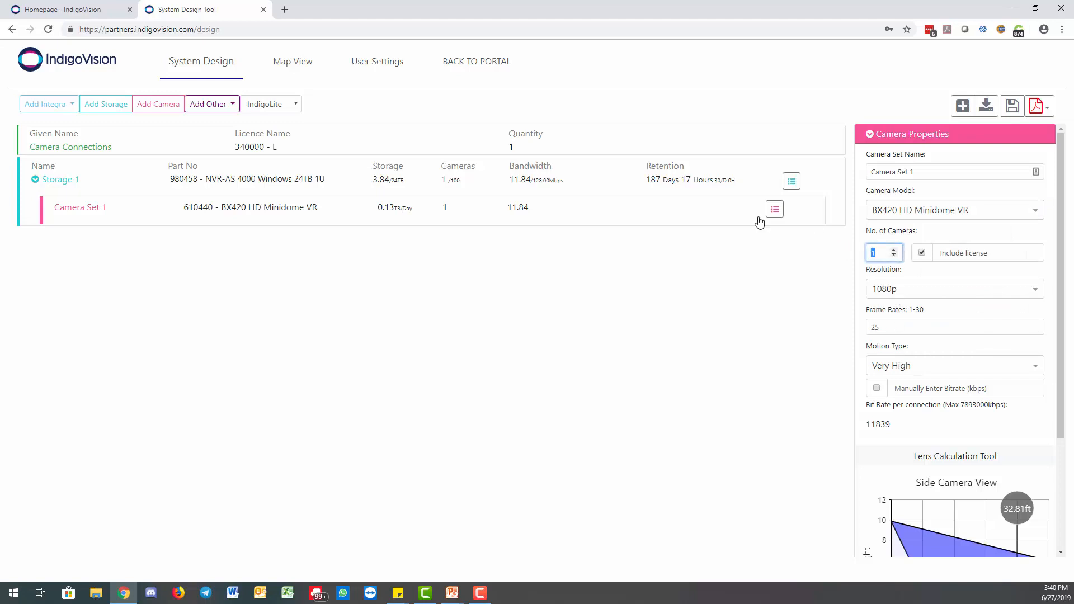
pyautogui.write('0')
pyautogui.click(728, 230)
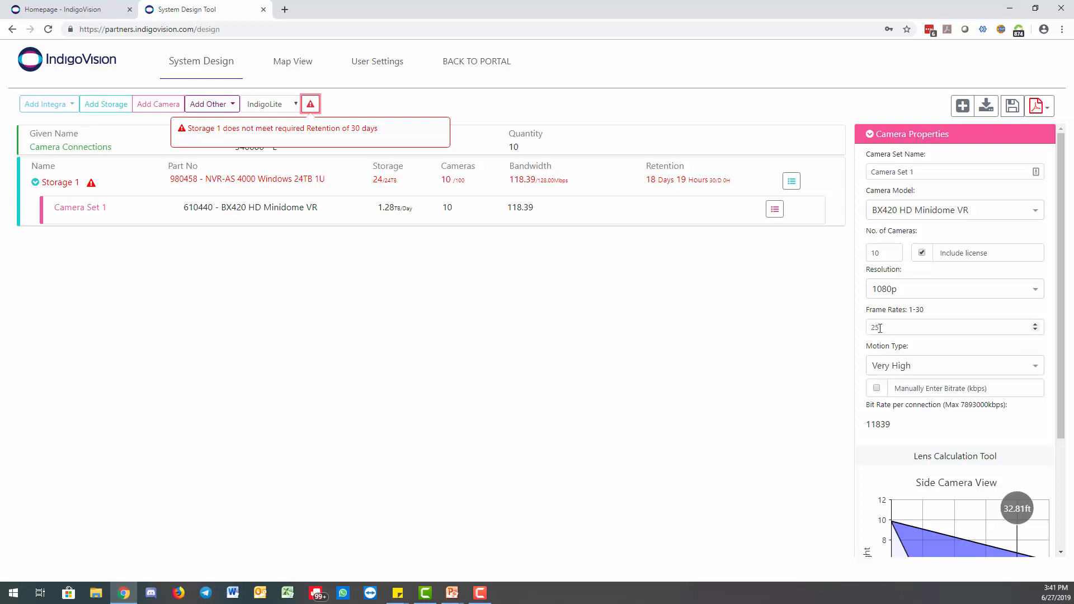
pyautogui.click(982, 369)
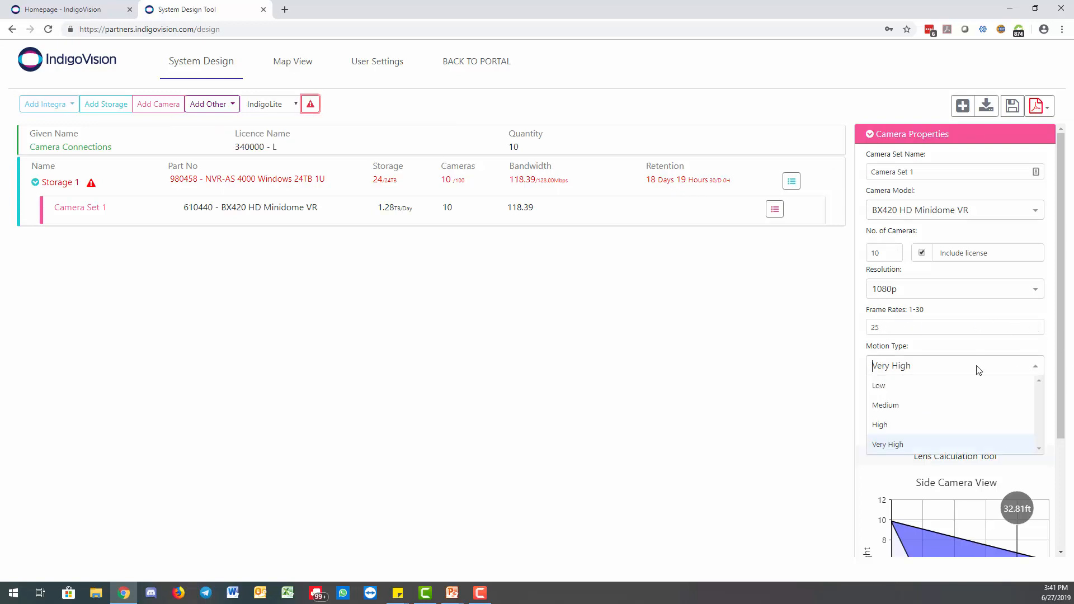
pyautogui.click(911, 414)
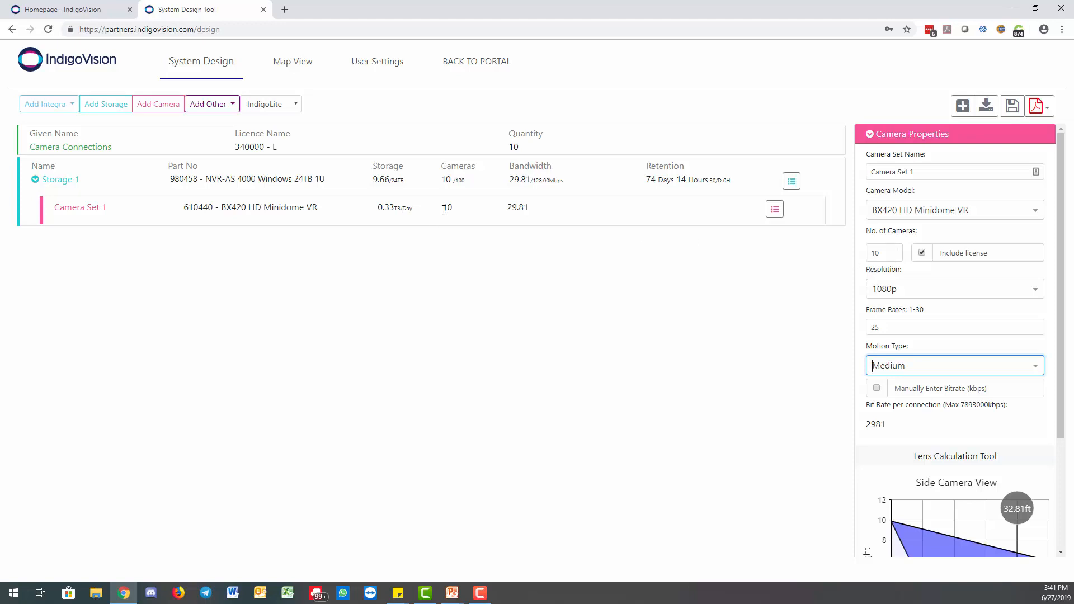
# - Raise Camera Set 1 to 100 cameras and check the licence type selection against the validation warnings
pyautogui.moveTo(885, 254); pyautogui.dragTo(819, 250)
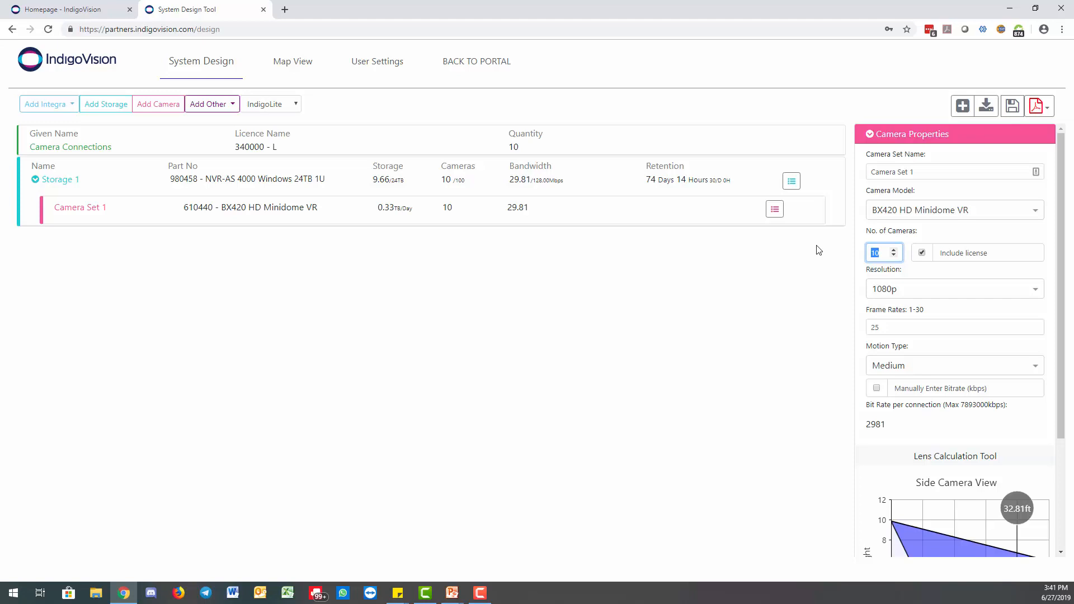
pyautogui.write('100')
pyautogui.click(819, 251)
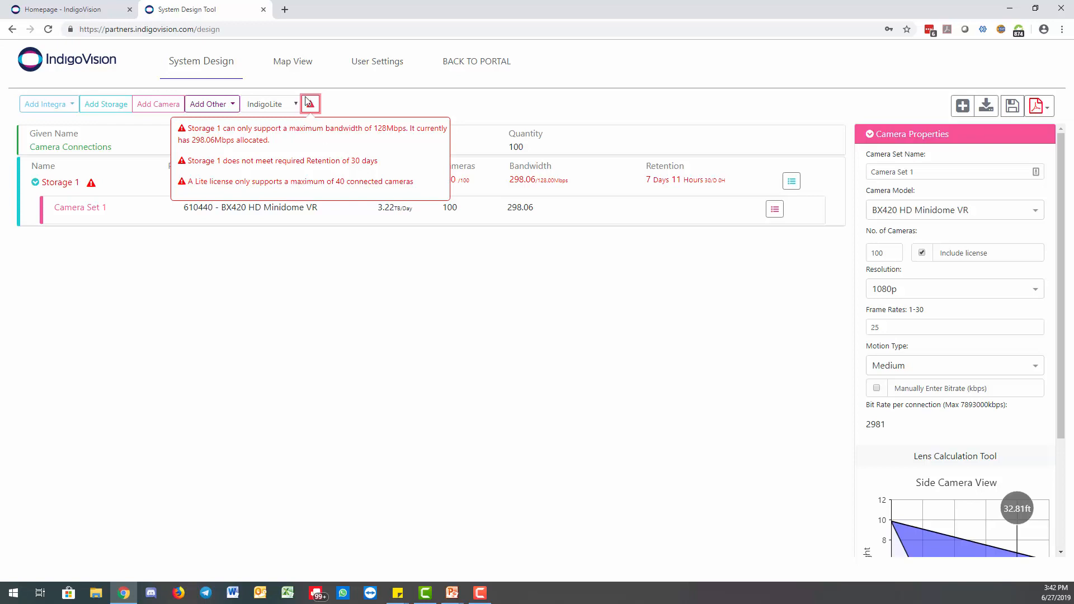
pyautogui.click(280, 105)
pyautogui.click(280, 105)
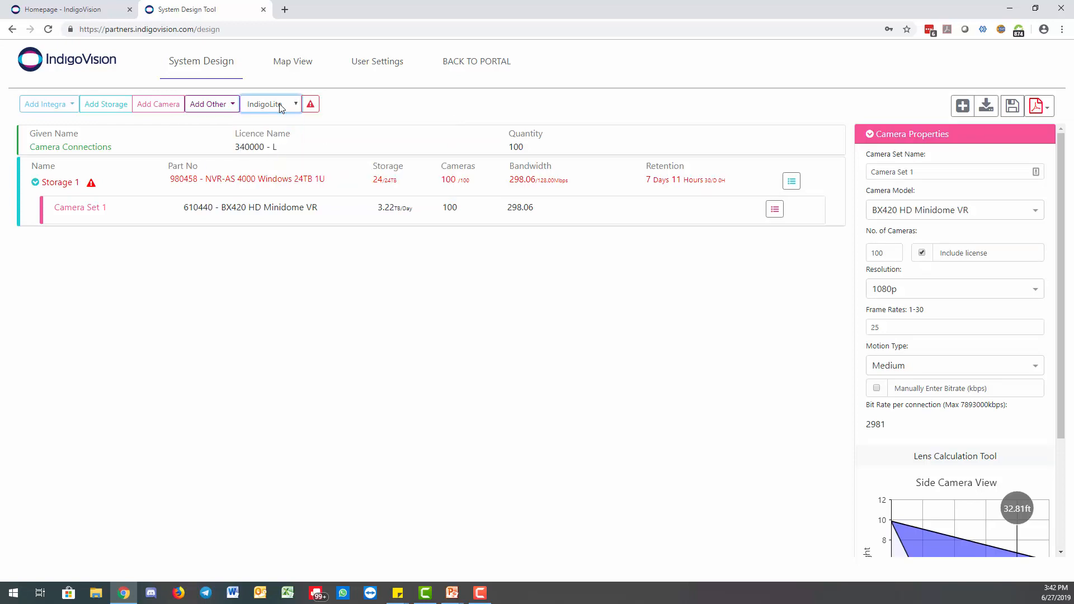
# - Return the number of cameras in Camera Set 1 to 10
pyautogui.doubleClick(887, 252)
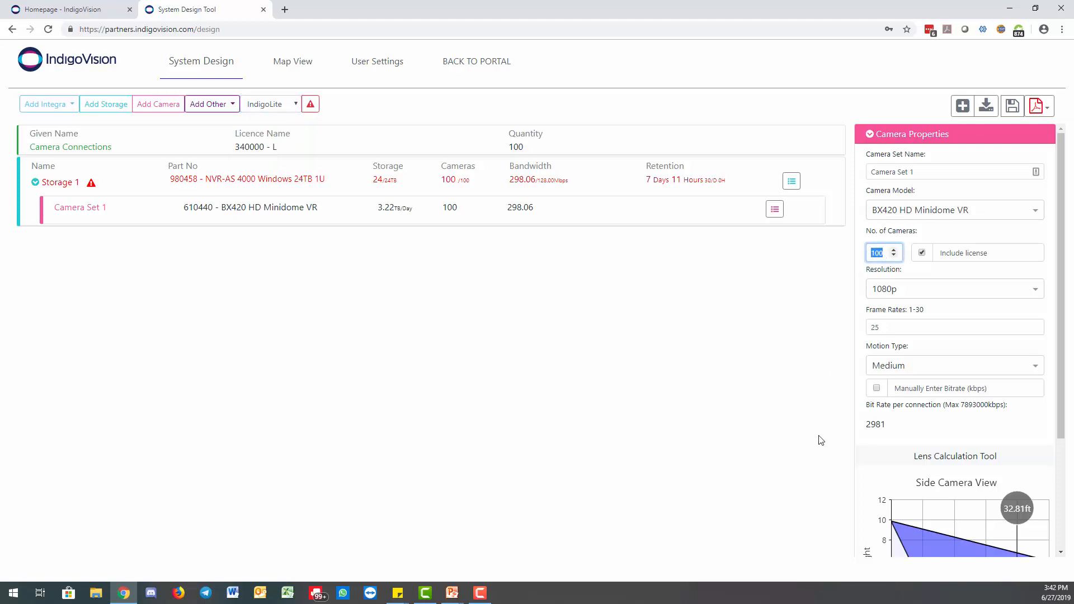
pyautogui.write('10')
pyautogui.click(820, 440)
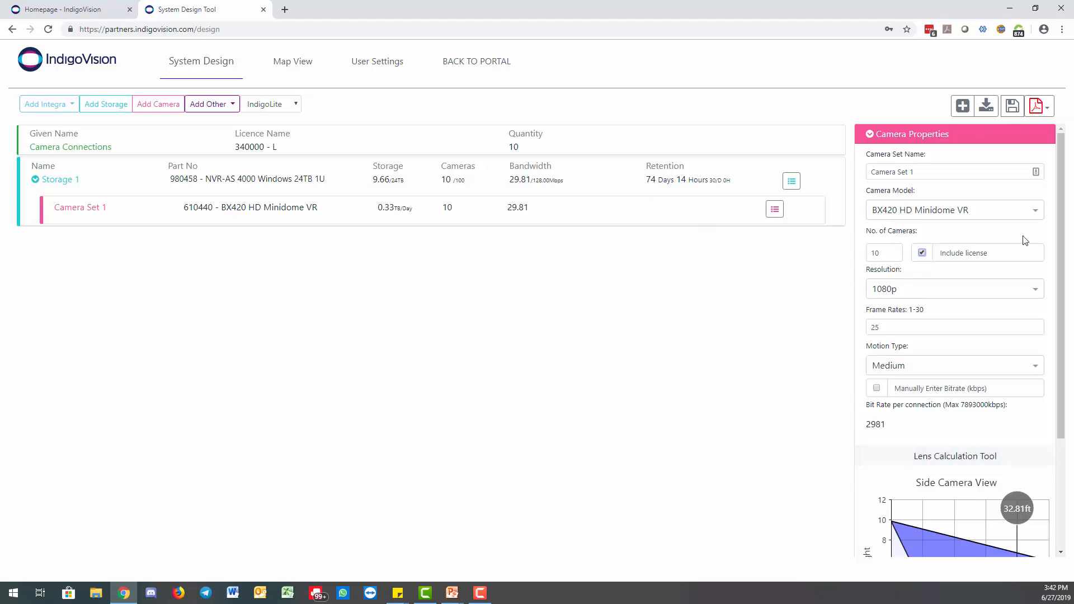
# - Expand the Storage Estimator for Camera Set 1 and examine its required storage, the bit rate and the side camera view
pyautogui.moveTo(1059, 220); pyautogui.dragTo(1063, 347)
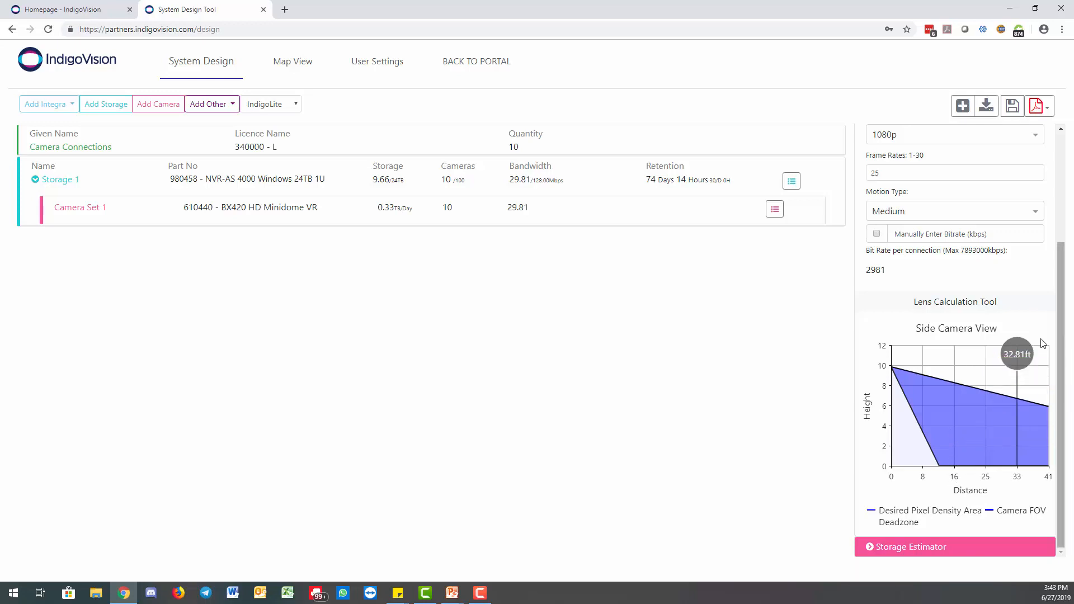
pyautogui.click(868, 546)
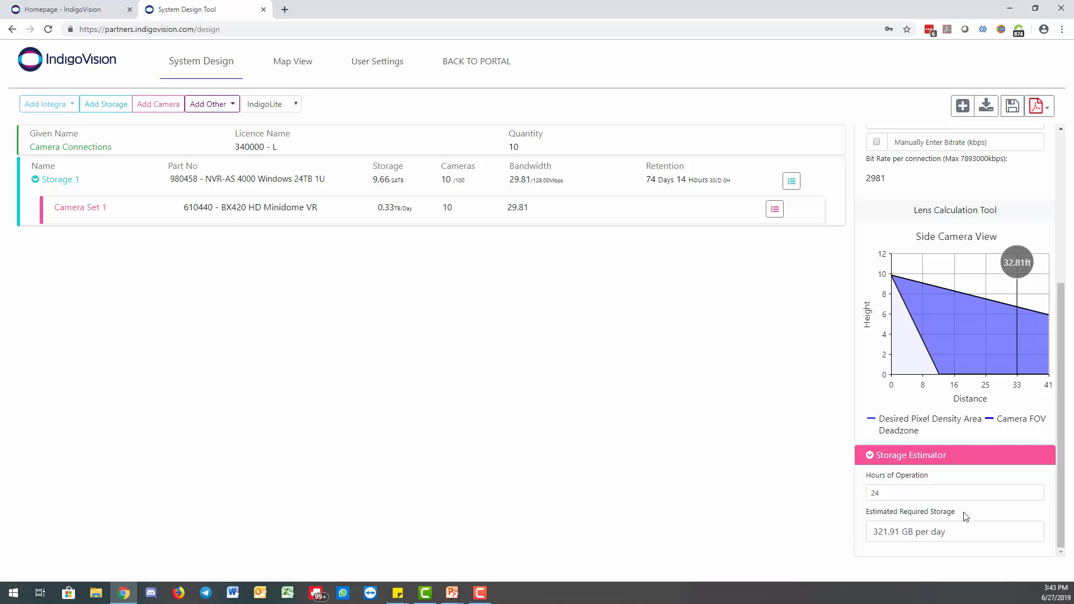
pyautogui.scroll(2, 920, 476)
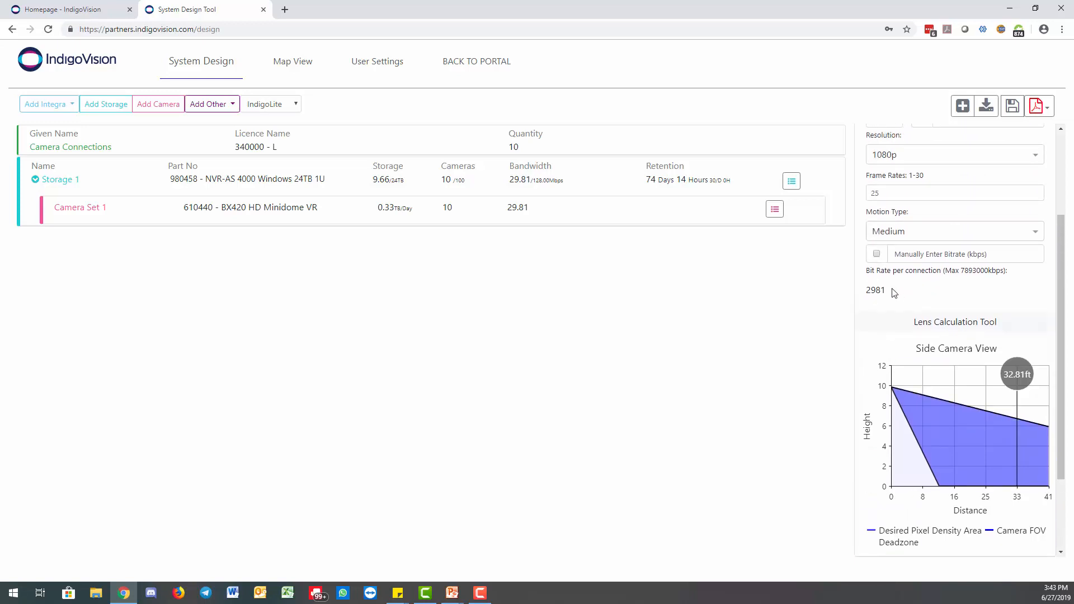
pyautogui.scroll(1, 894, 292)
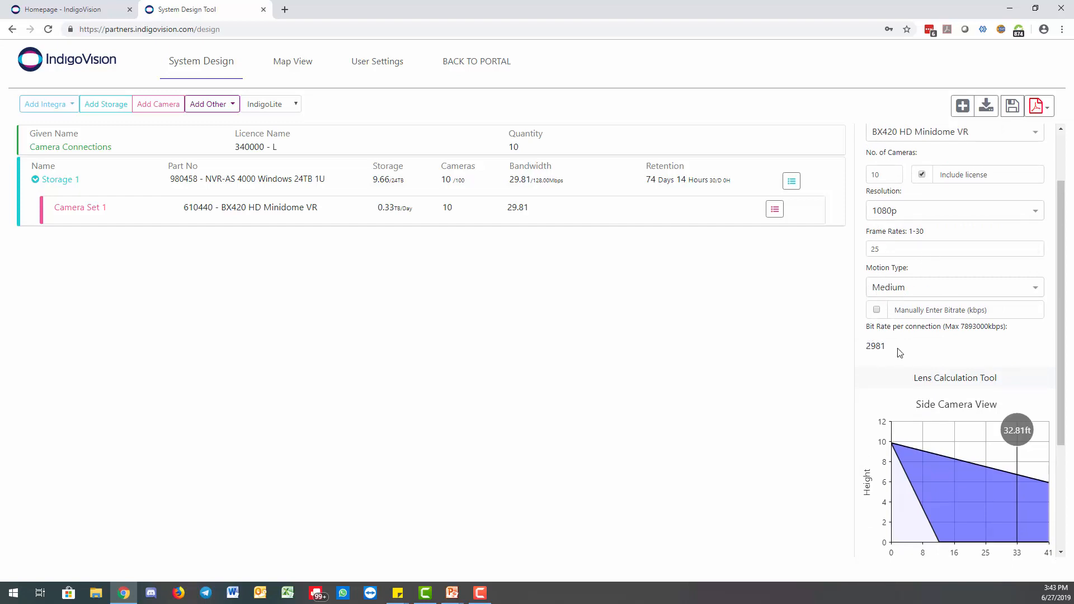
pyautogui.scroll(-3, 917, 344)
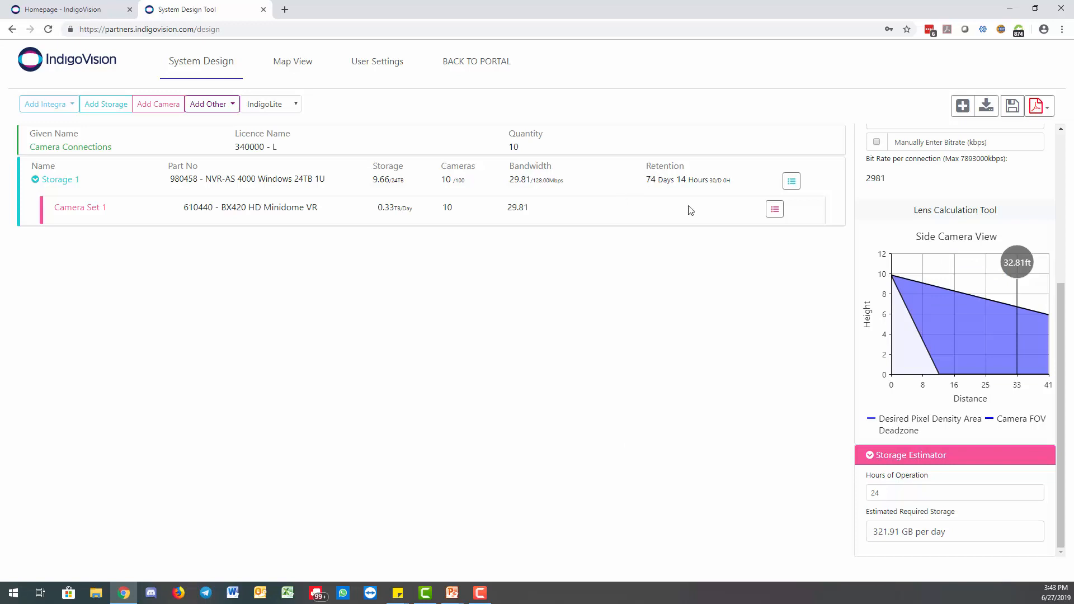
# - Set Camera Set 1 to 20 cameras with the High motion type
pyautogui.scroll(3, 947, 474)
pyautogui.scroll(1, 949, 481)
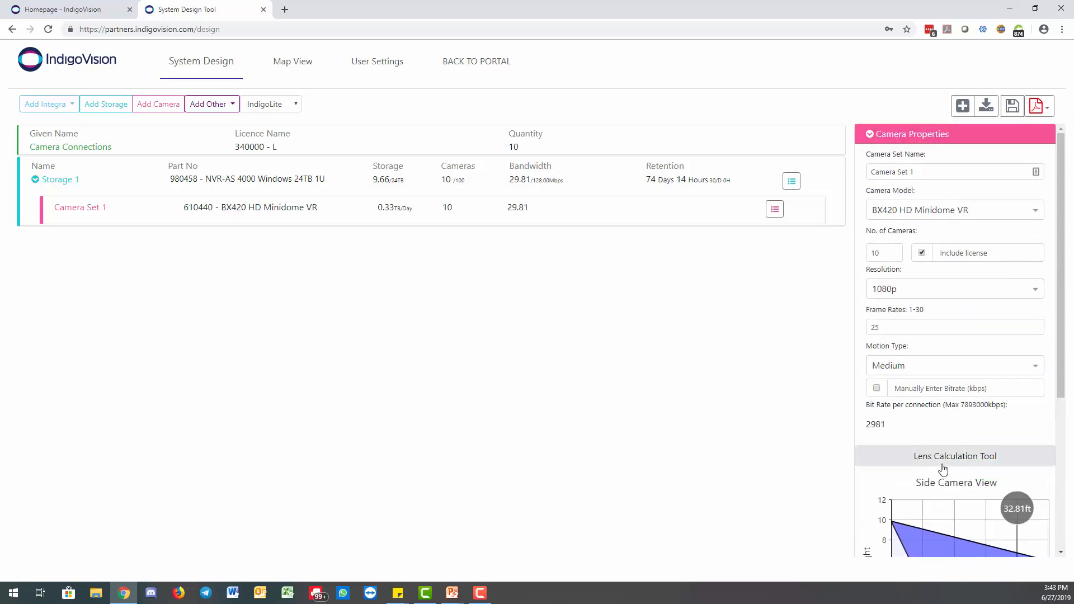
pyautogui.doubleClick(875, 253)
pyautogui.write('20')
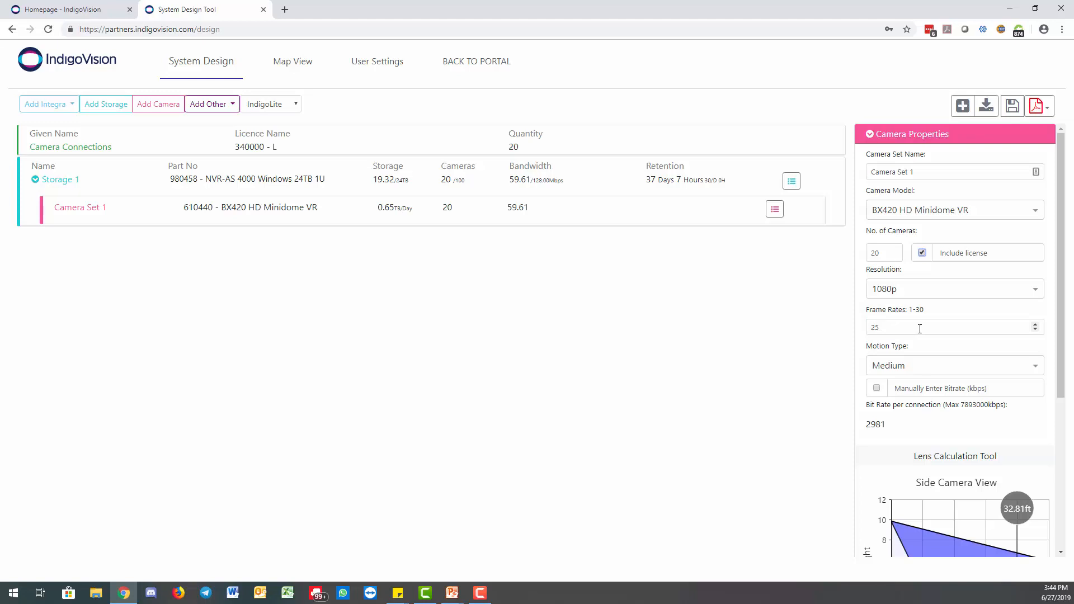
pyautogui.click(938, 376)
pyautogui.click(915, 425)
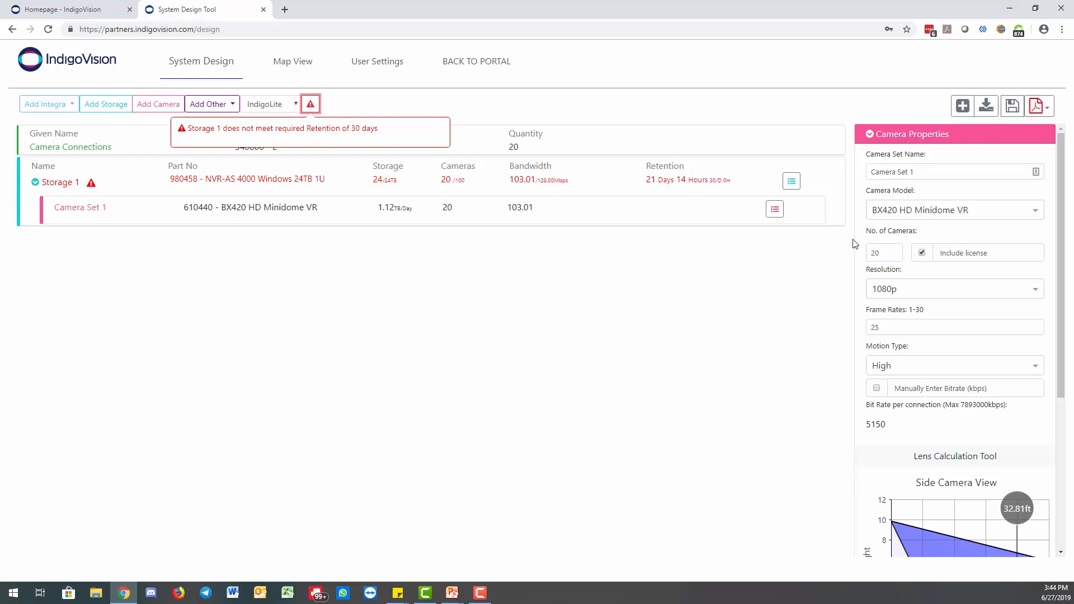
# - Reduce Camera Set 1 to 10 cameras to meet the storage retention requirement
pyautogui.doubleClick(879, 251)
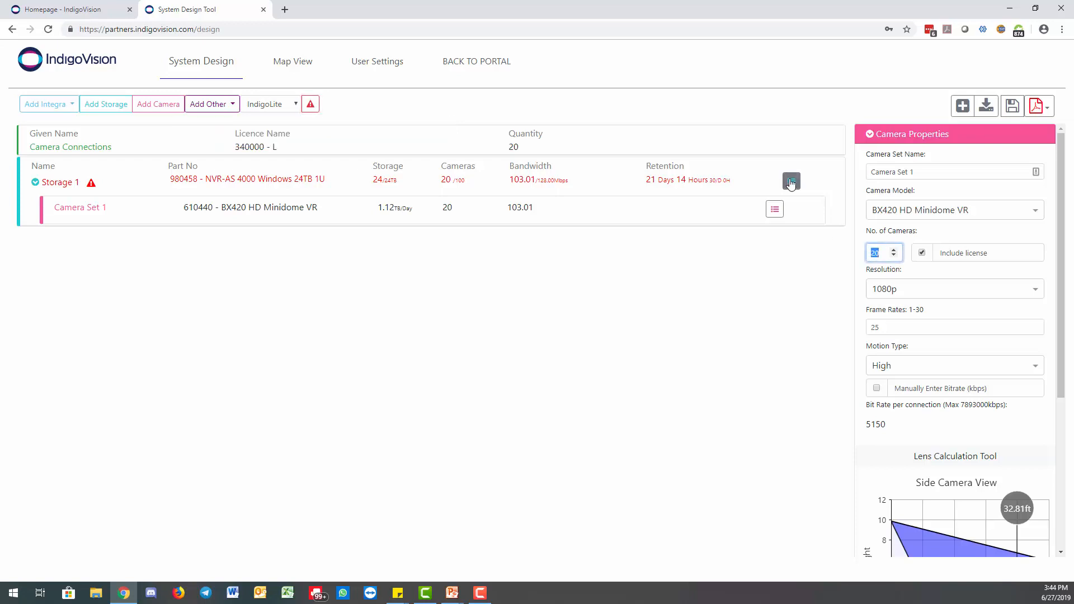
pyautogui.write('10')
pyautogui.press('Tab')
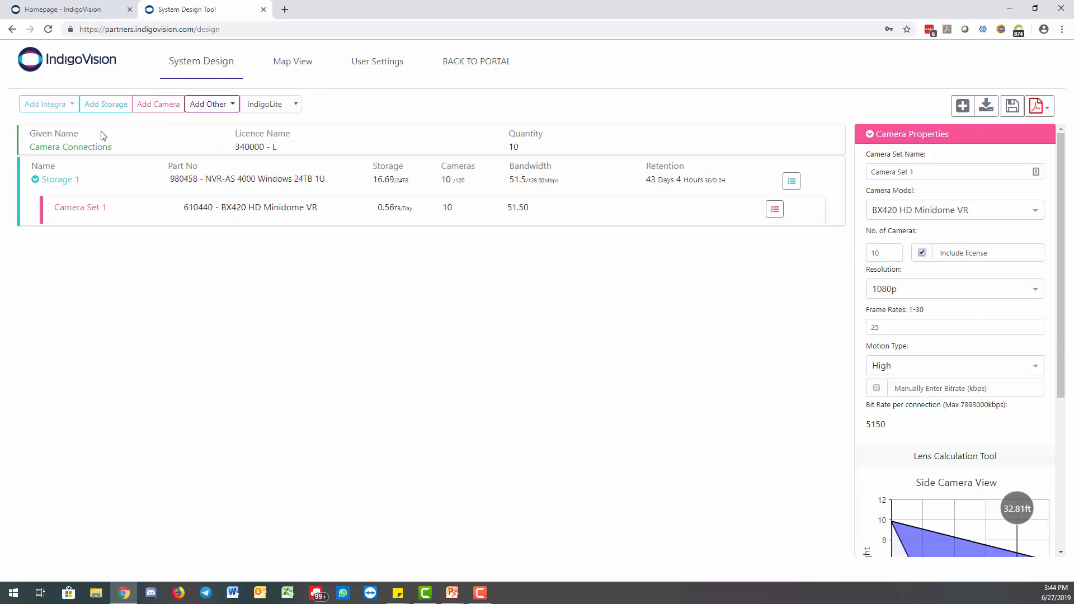
# - Add a second storage unit holding a new camera set of 10 cameras with the High motion type
pyautogui.click(105, 105)
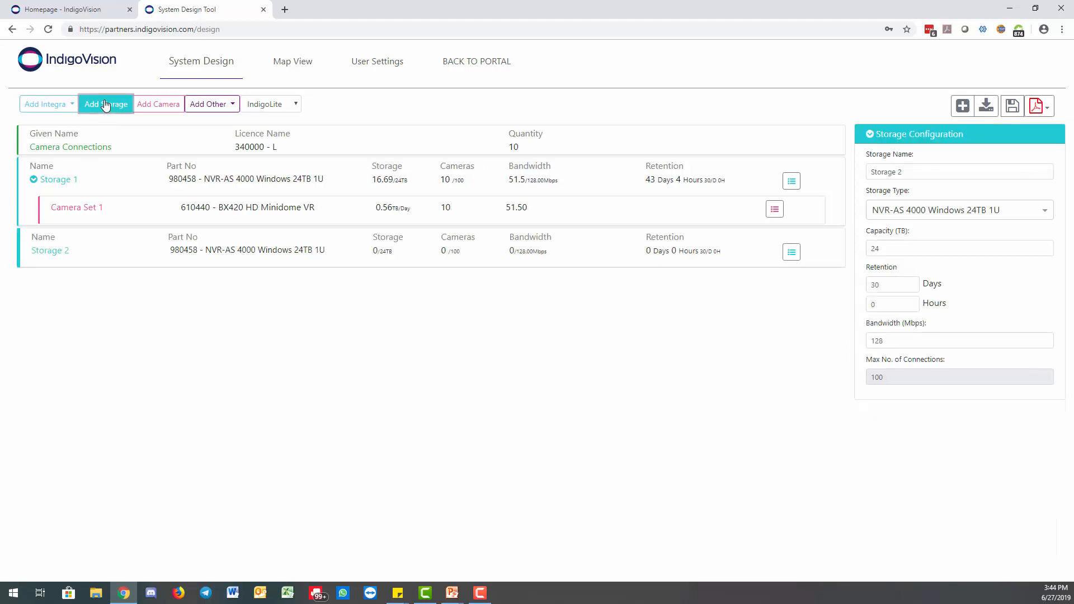
pyautogui.click(140, 105)
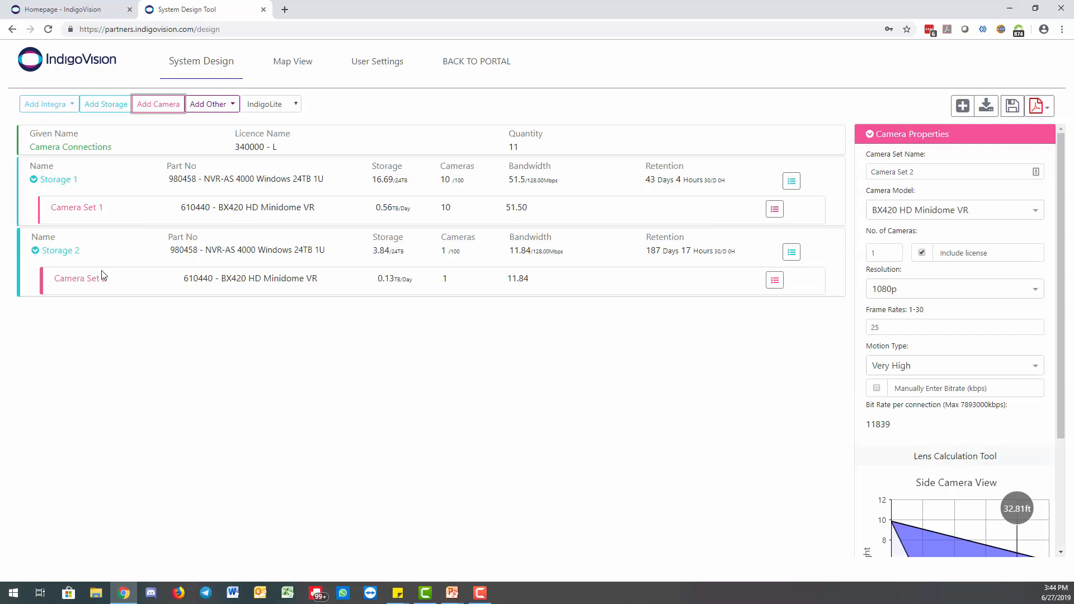
pyautogui.click(893, 249)
pyautogui.moveTo(886, 253); pyautogui.dragTo(818, 252)
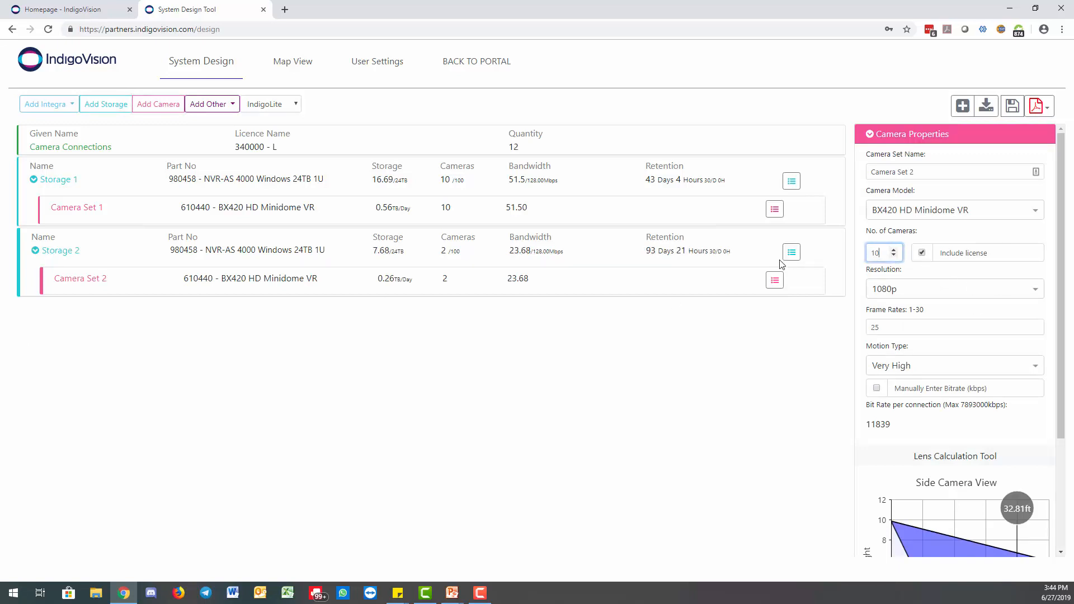
pyautogui.click(972, 322)
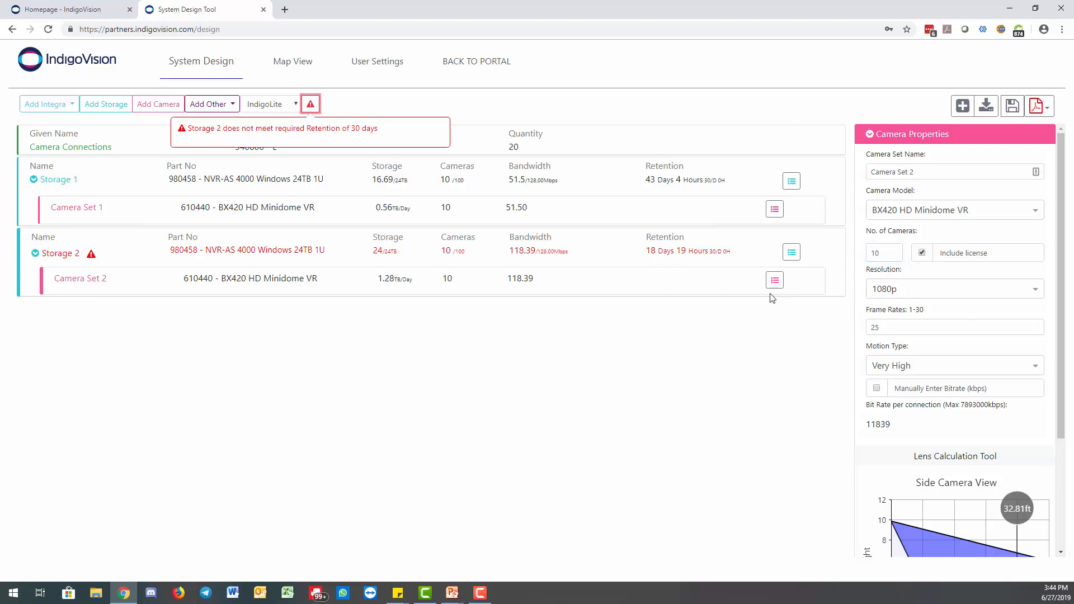
pyautogui.click(940, 370)
pyautogui.click(925, 426)
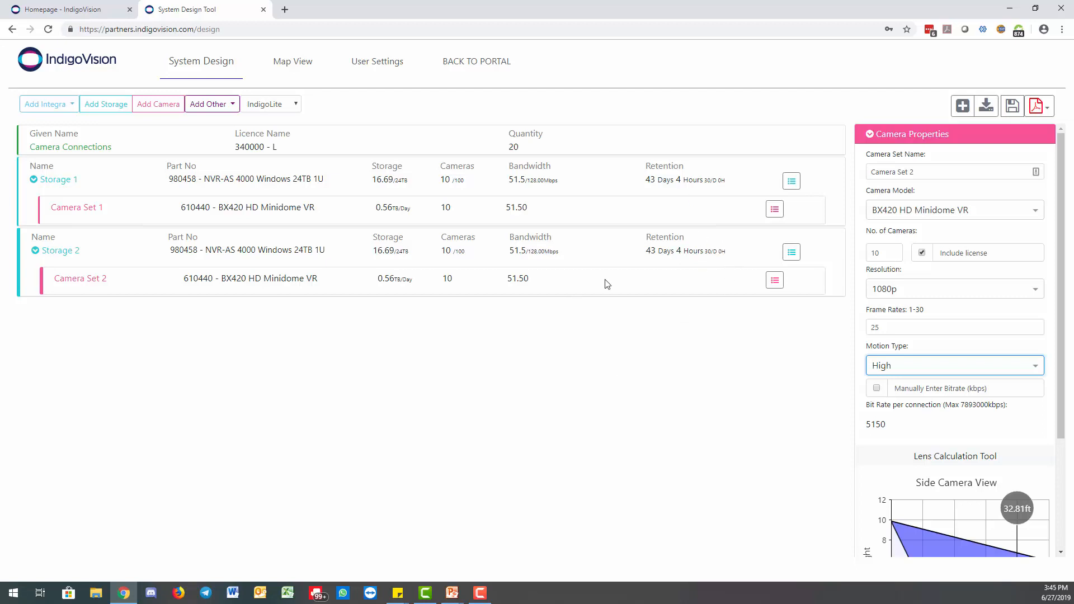
# - Examine the storage types available for Storage 1 and the management options offered for Storage 2
pyautogui.click(65, 179)
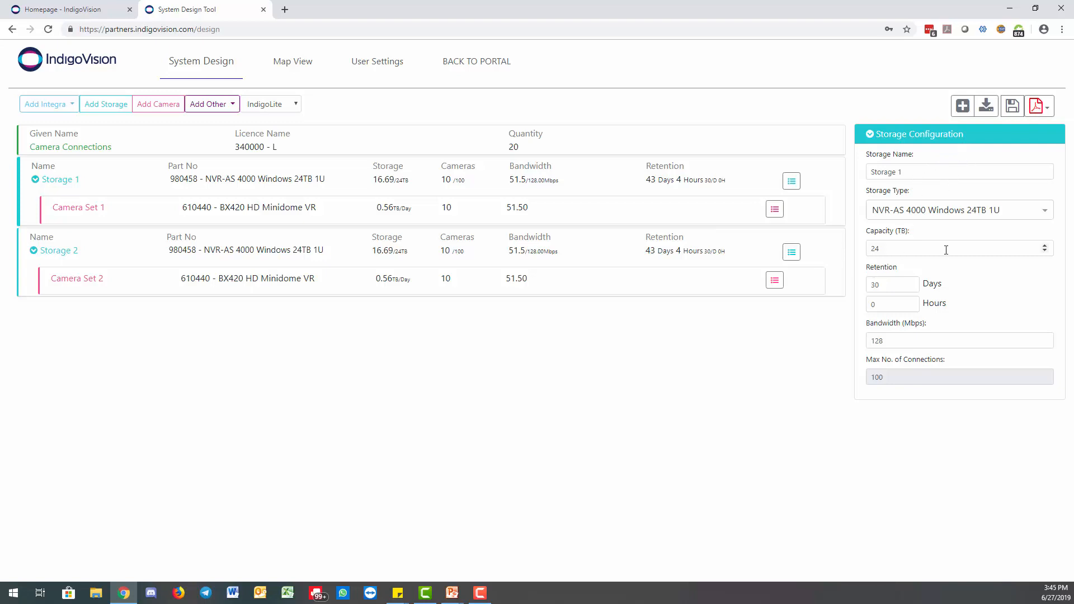
pyautogui.click(938, 215)
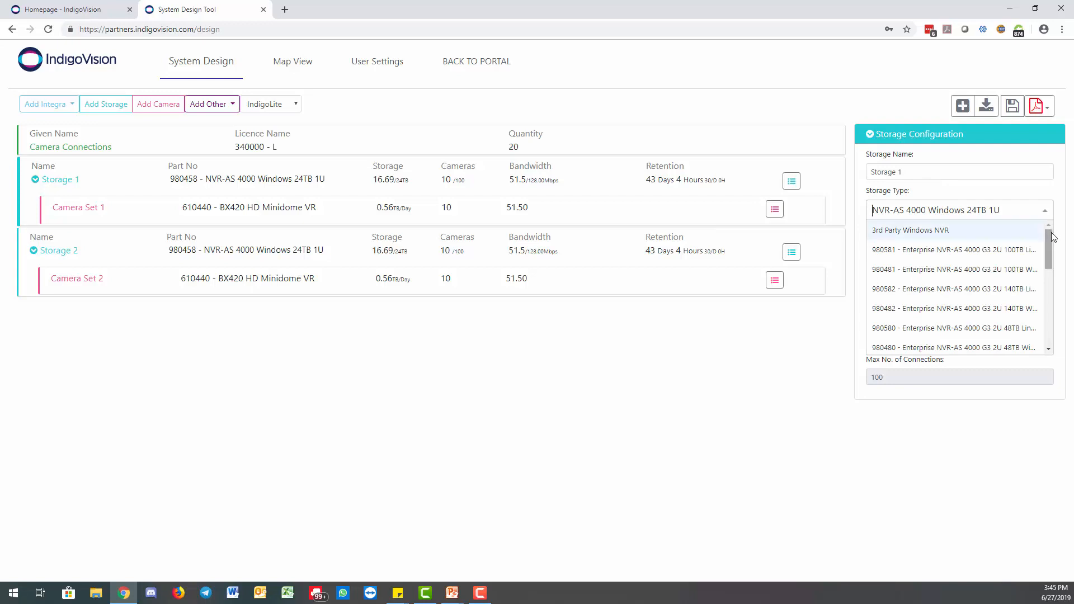
pyautogui.moveTo(1046, 238)
pyautogui.mouseDown()
pyautogui.moveTo(1041, 333)
pyautogui.moveTo(1050, 238)
pyautogui.mouseUp()
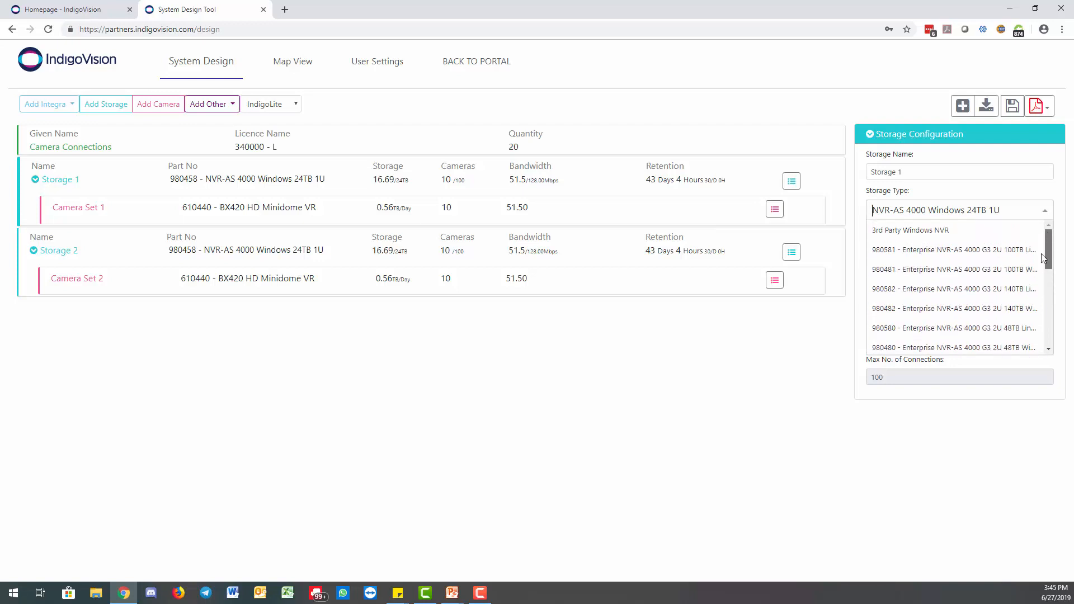
pyautogui.scroll(-5, 1039, 291)
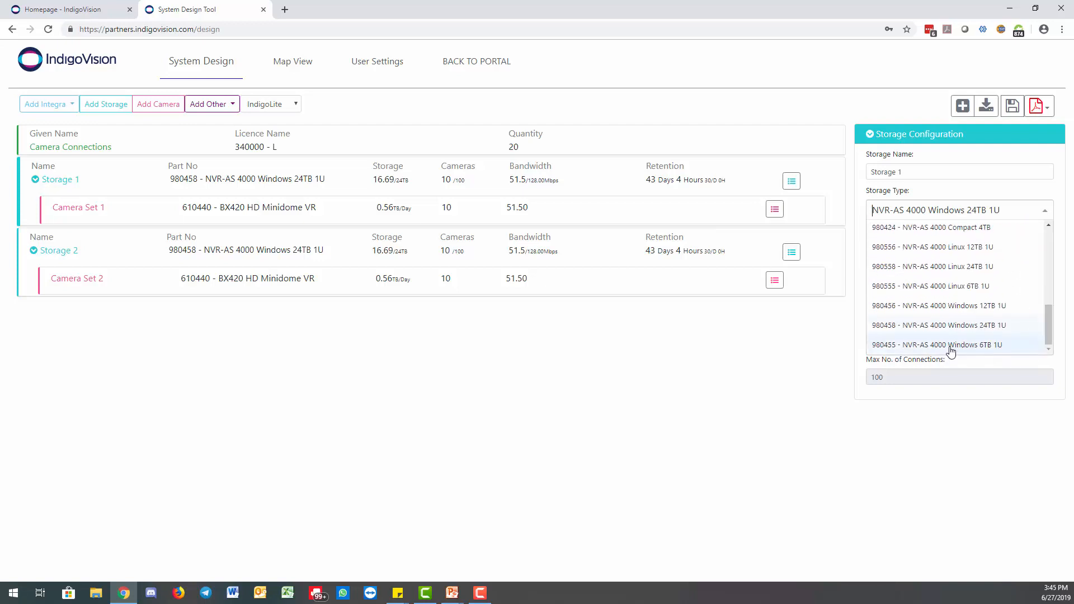
pyautogui.moveTo(1048, 317); pyautogui.dragTo(1049, 237)
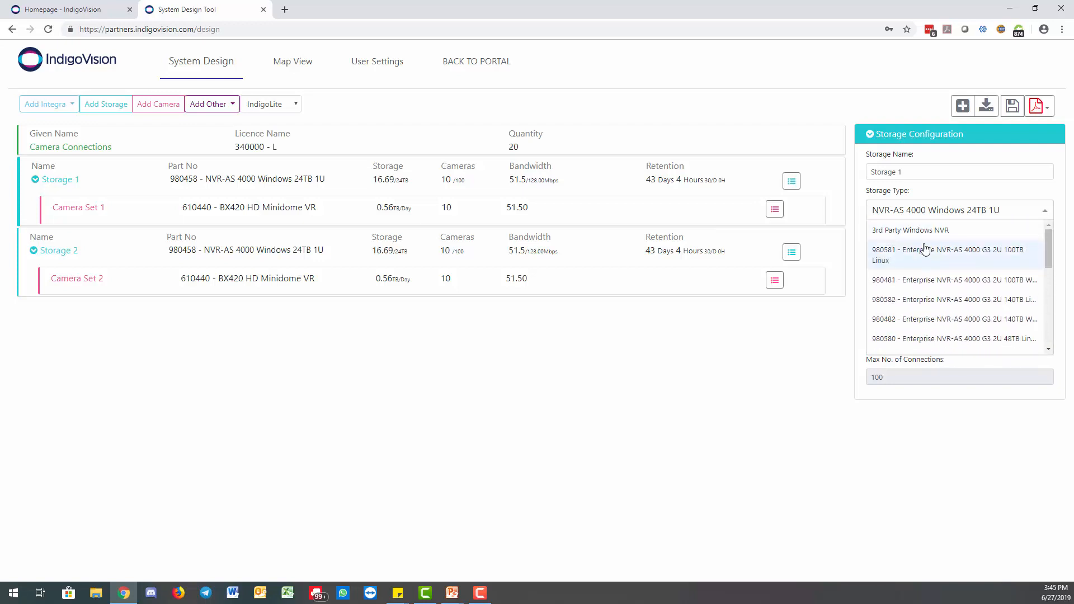
pyautogui.click(934, 188)
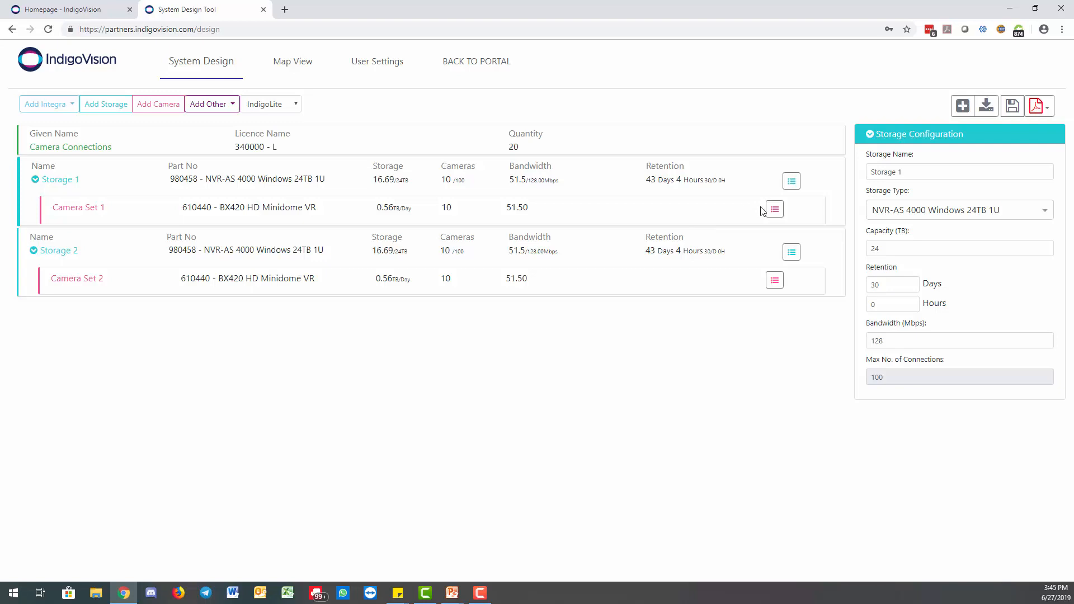
pyautogui.click(792, 255)
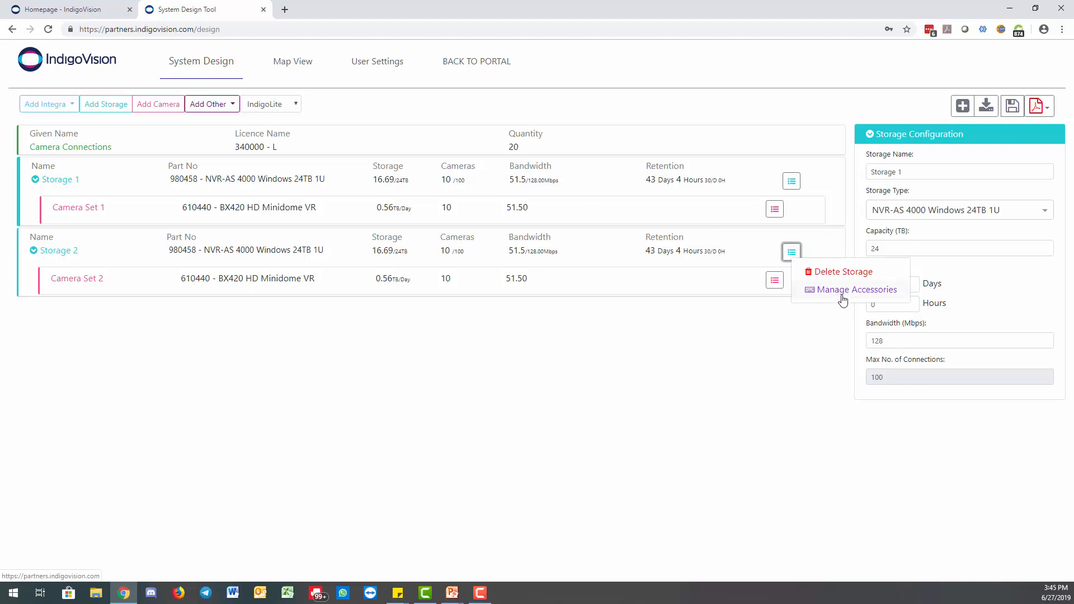
pyautogui.click(814, 246)
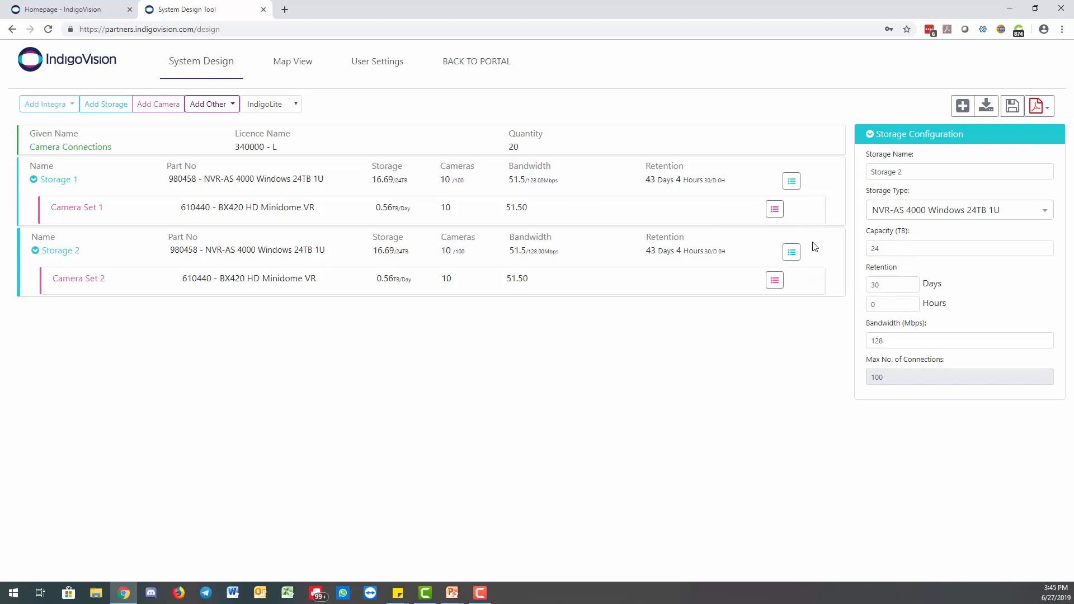
# - Add 10 Minidome Exit Collar accessories to Camera Set 2
pyautogui.click(778, 286)
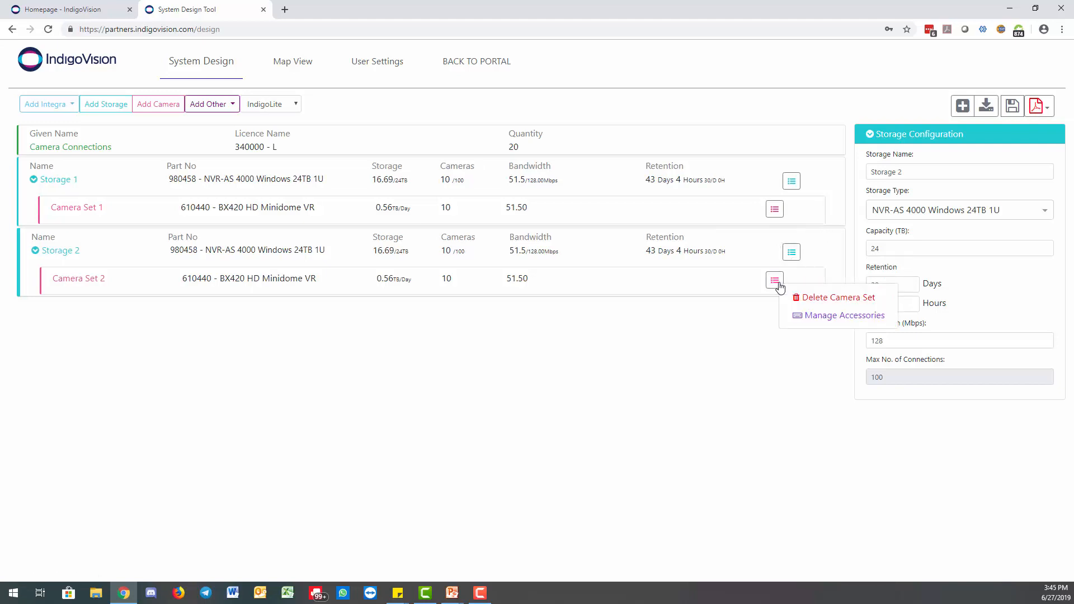
pyautogui.click(817, 316)
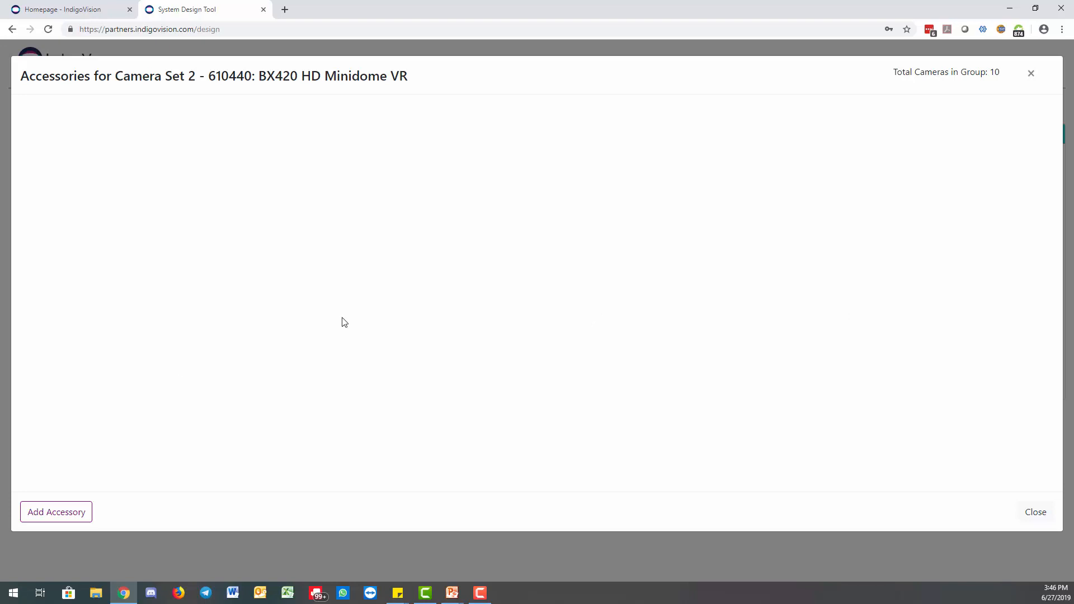
pyautogui.click(68, 512)
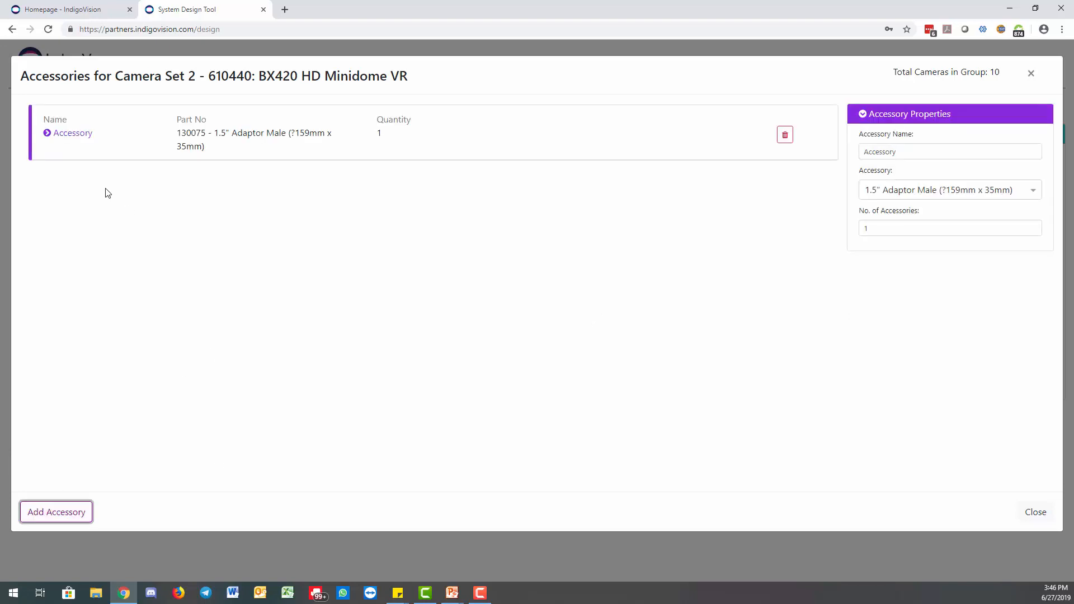
pyautogui.click(910, 192)
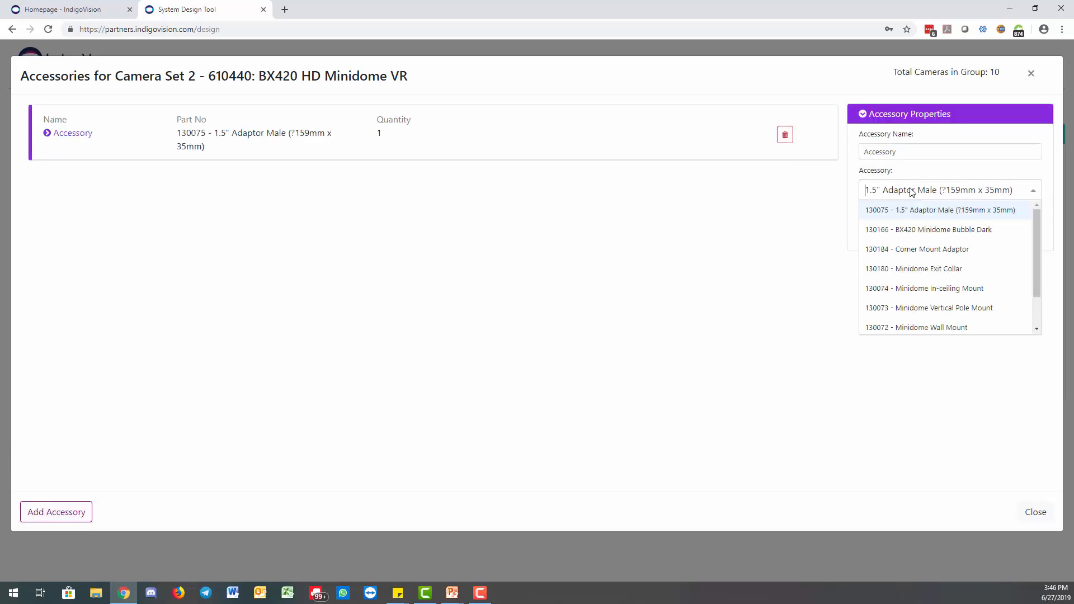
pyautogui.click(997, 269)
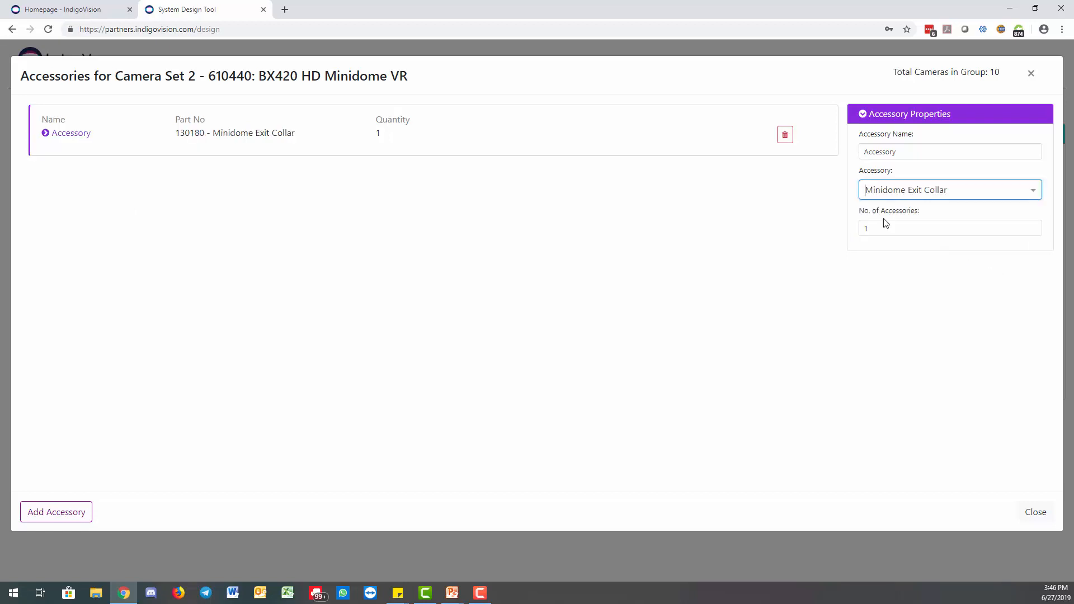
pyautogui.click(884, 225)
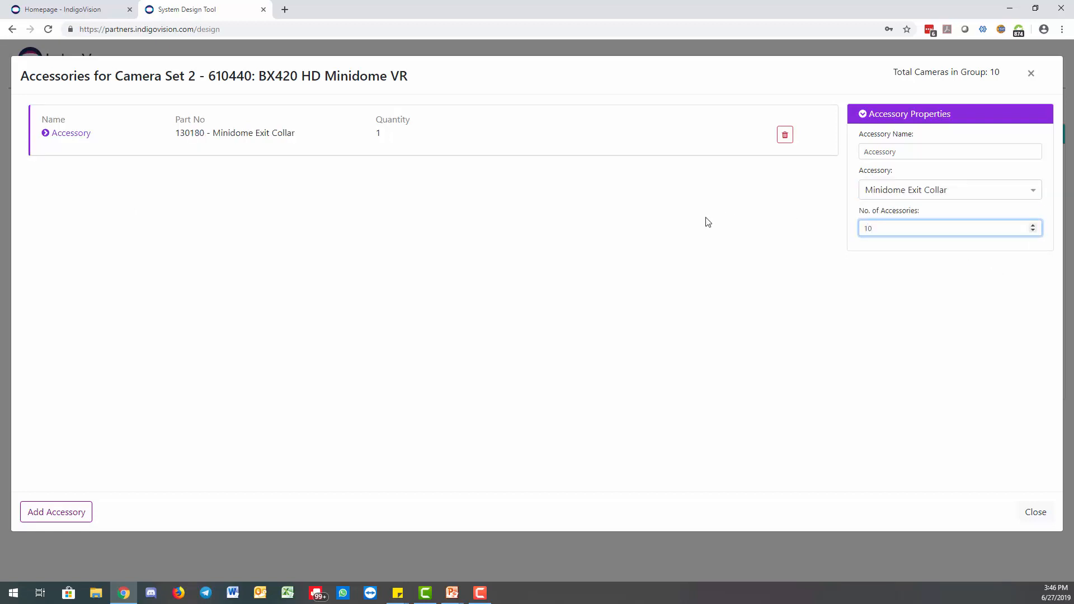
pyautogui.write('10')
pyautogui.press('Tab')
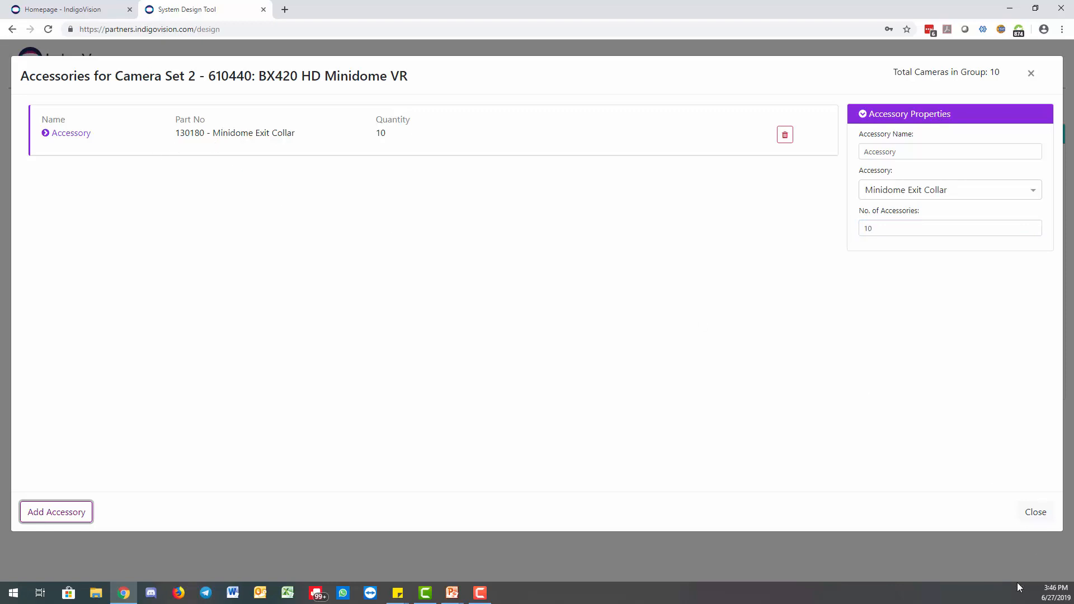
pyautogui.click(1035, 512)
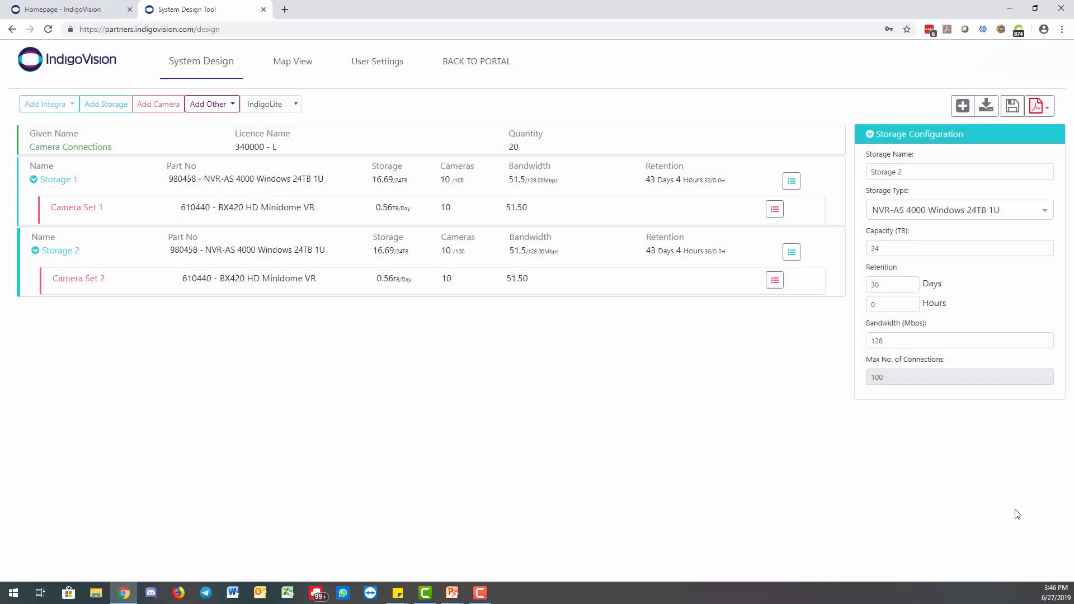
# - Add 10 BX420 Minidome Bubble Dark accessories to Camera Set 1
pyautogui.click(775, 210)
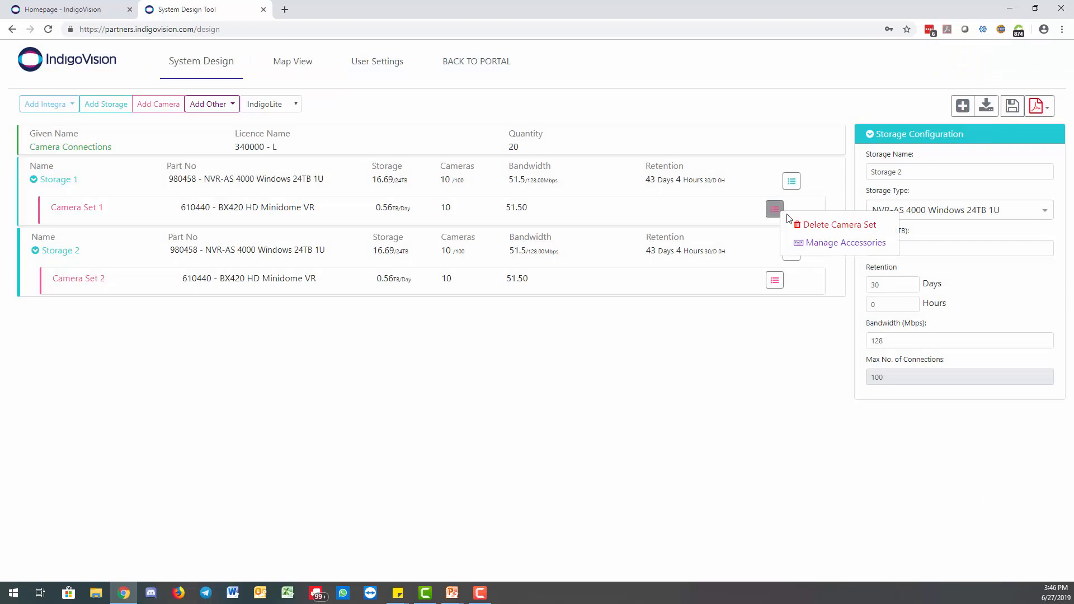
pyautogui.click(807, 241)
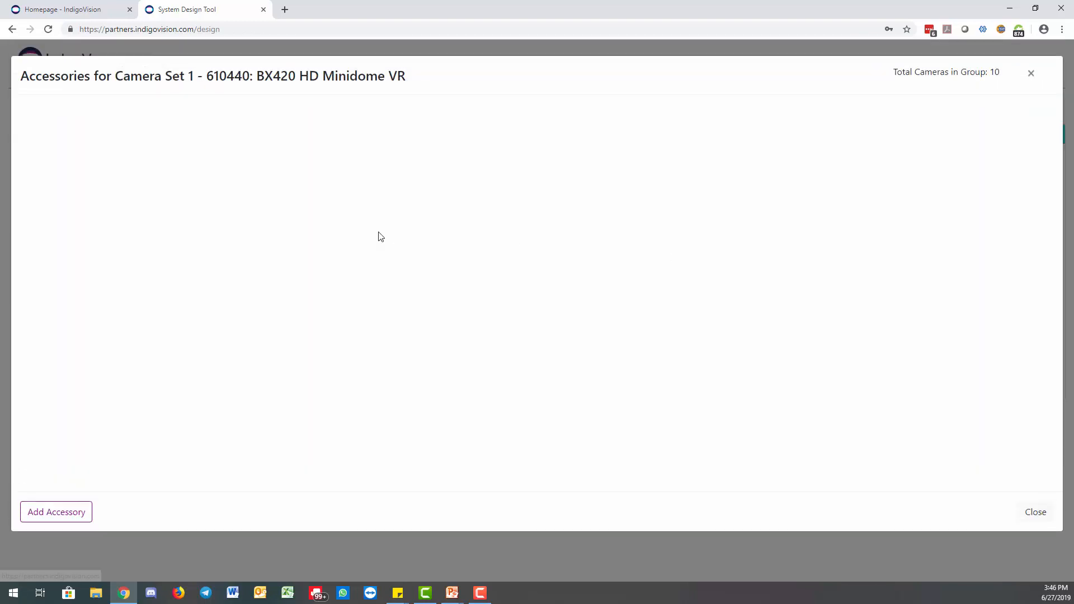
pyautogui.click(62, 513)
pyautogui.click(911, 189)
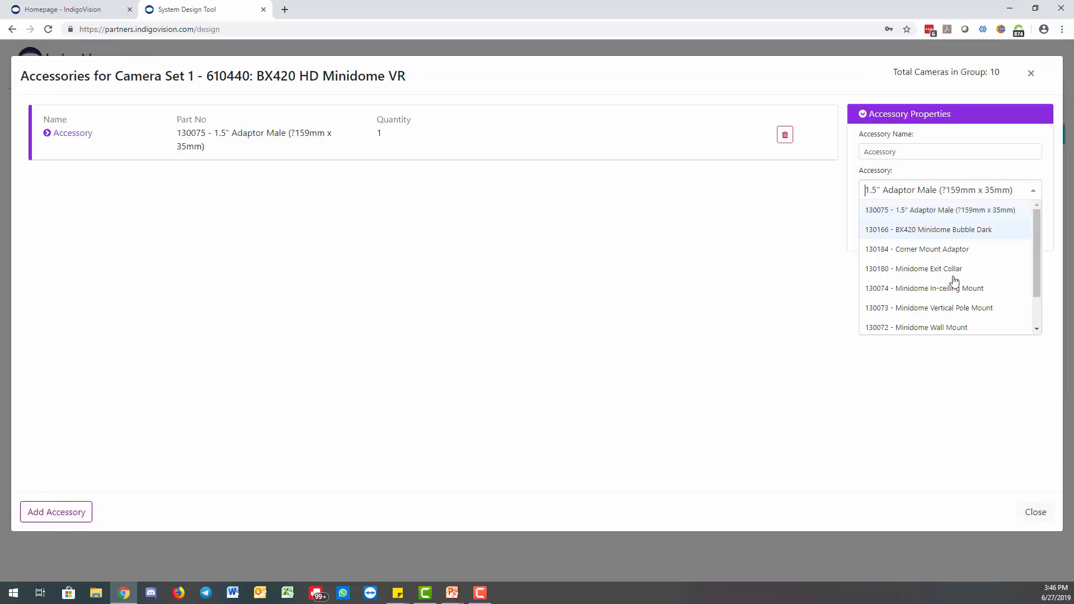
pyautogui.click(963, 230)
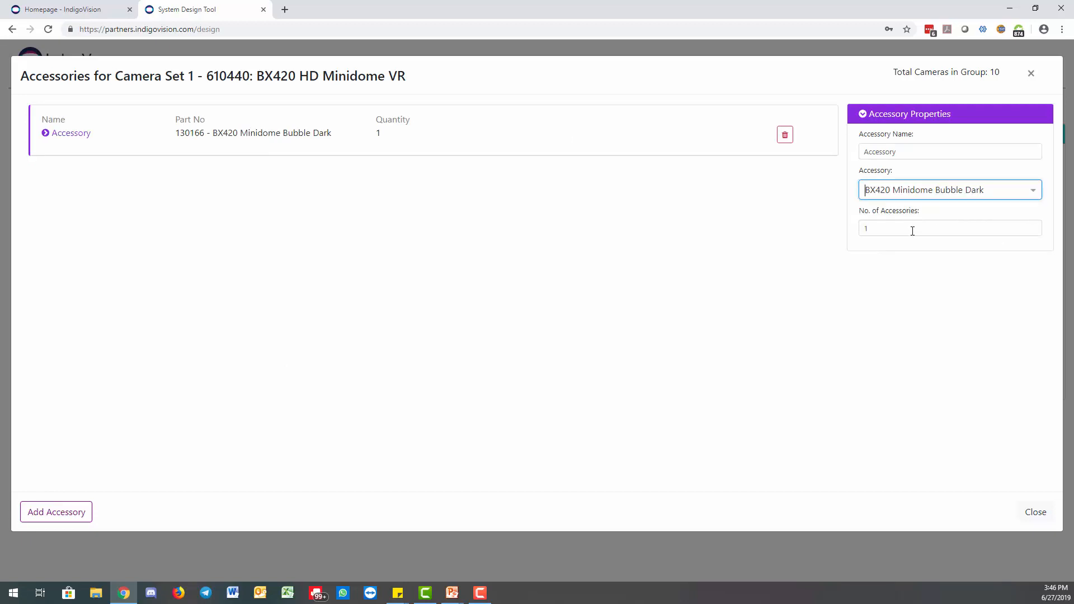
pyautogui.press('Tab')
pyautogui.write('10')
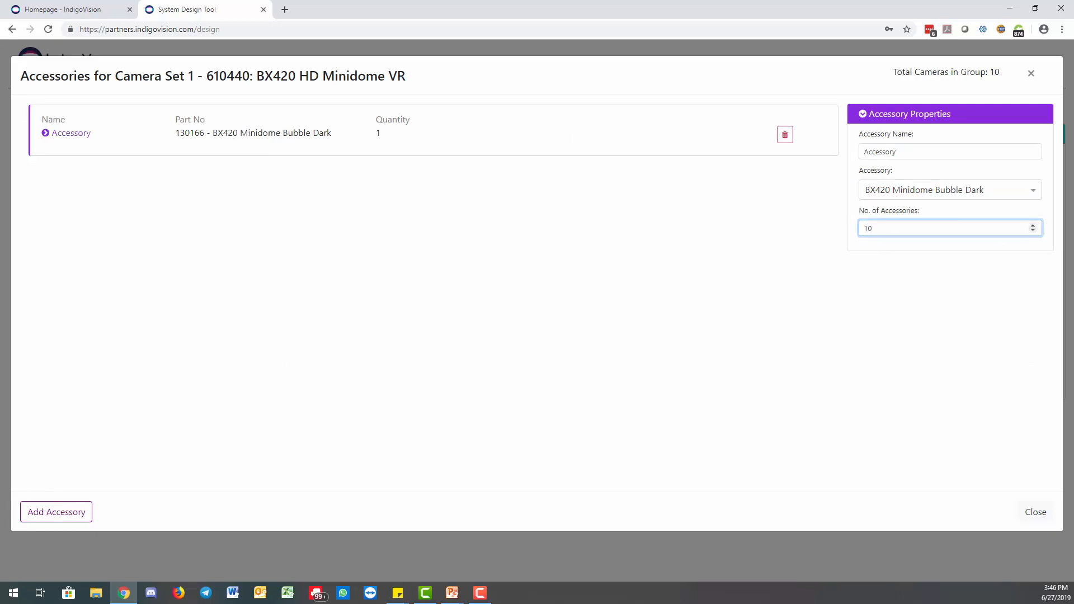
pyautogui.click(1036, 513)
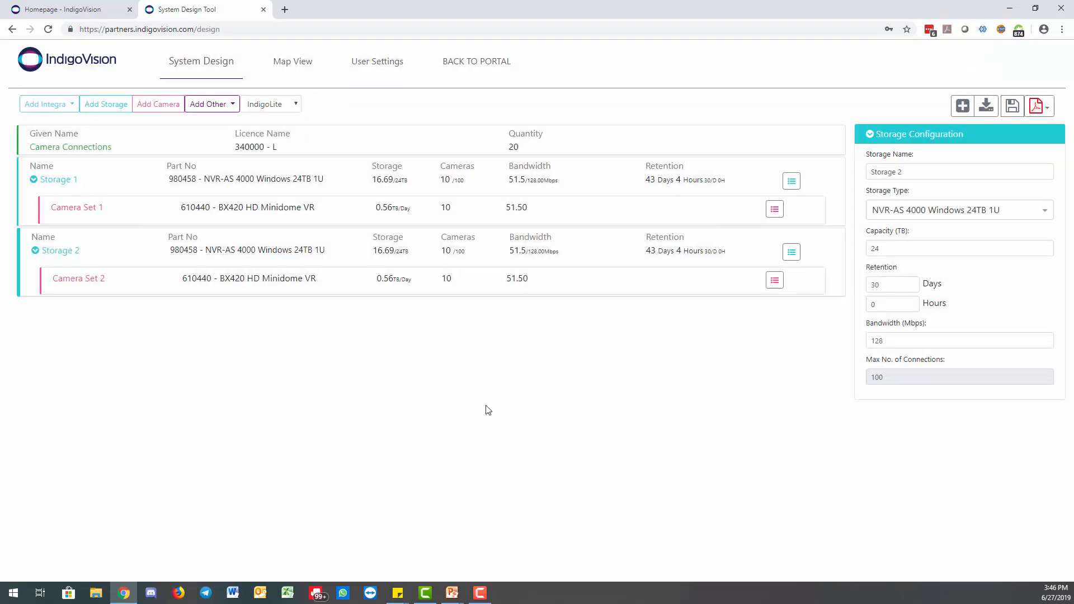
# - Review the accessory list of Camera Set 1 to check its part and quantity
pyautogui.click(774, 210)
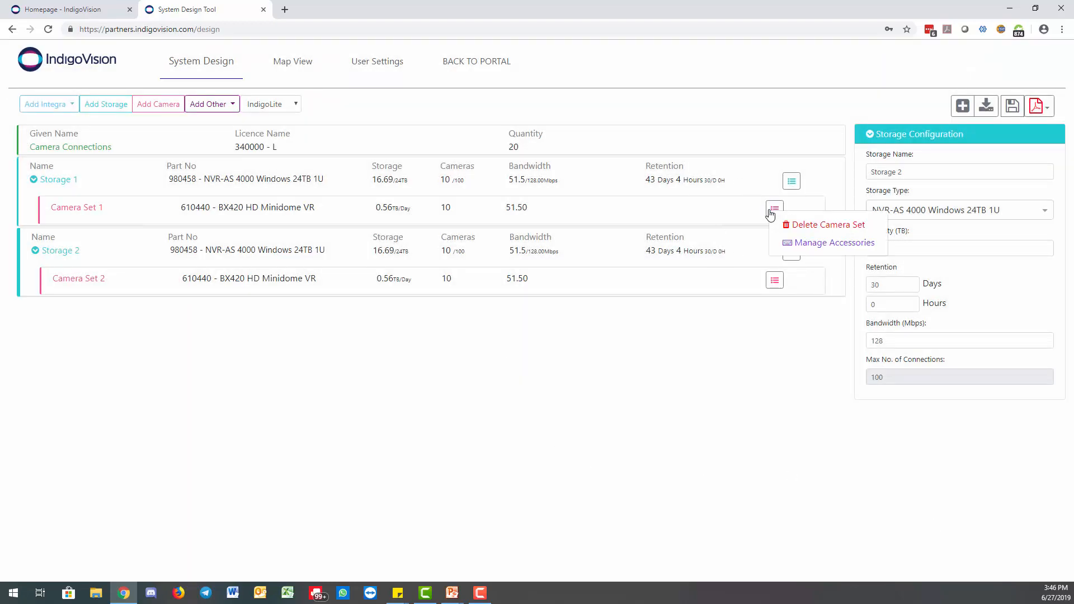
pyautogui.click(814, 246)
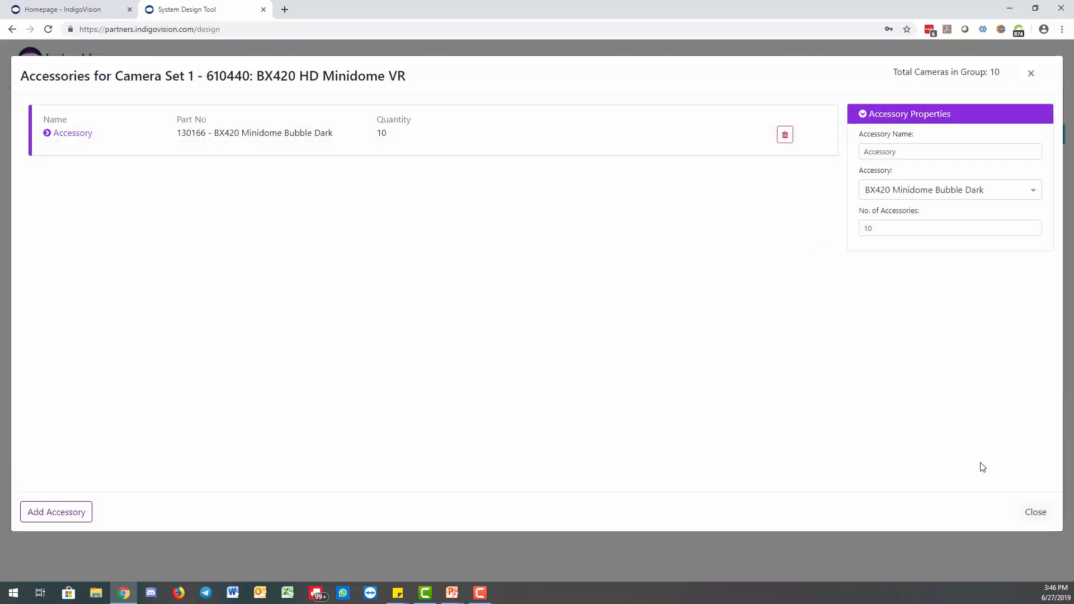
pyautogui.click(1036, 512)
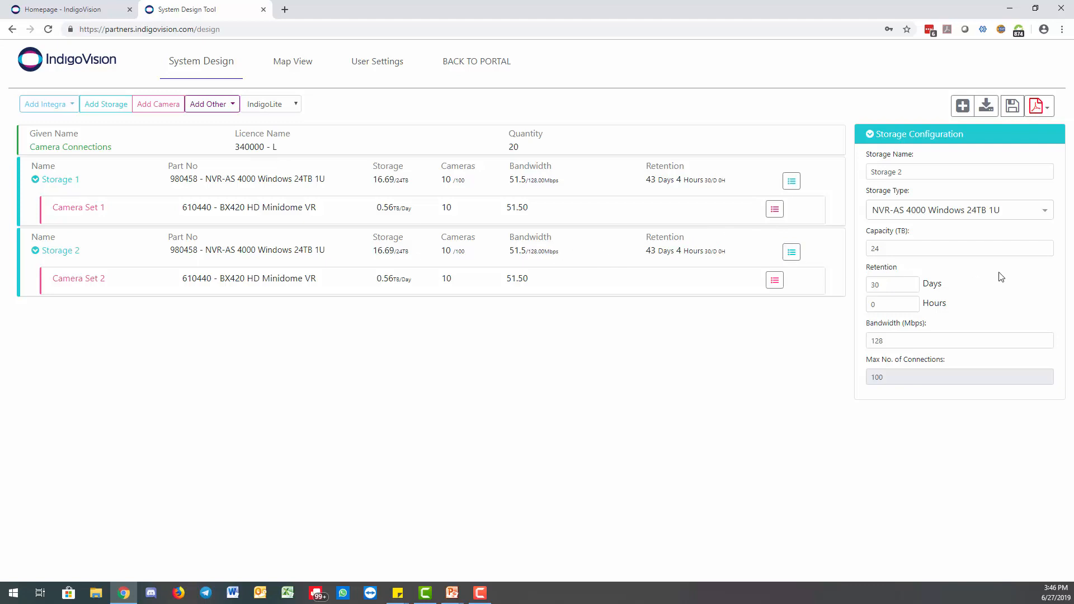
# - Examine the pixel density at several distances in the side camera view of Camera Set 2
pyautogui.click(591, 286)
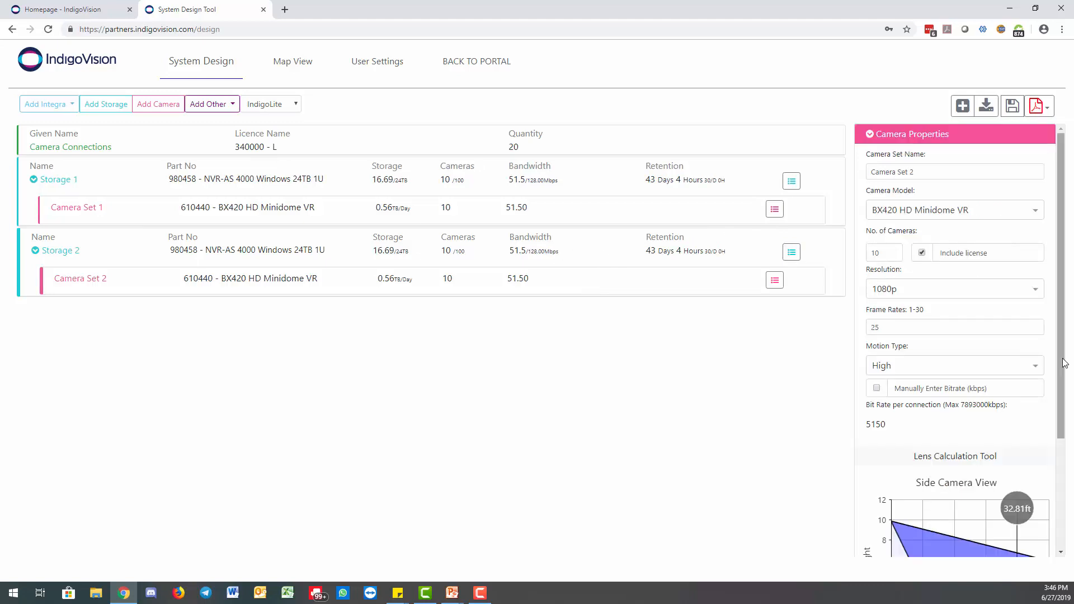
pyautogui.scroll(-3, 1037, 357)
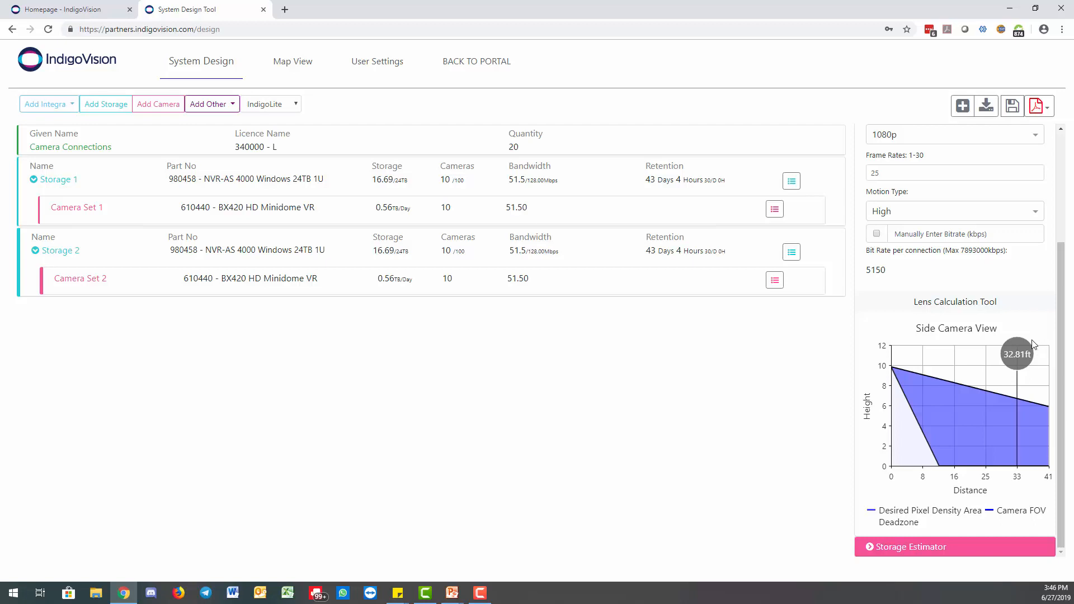
pyautogui.moveTo(901, 368)
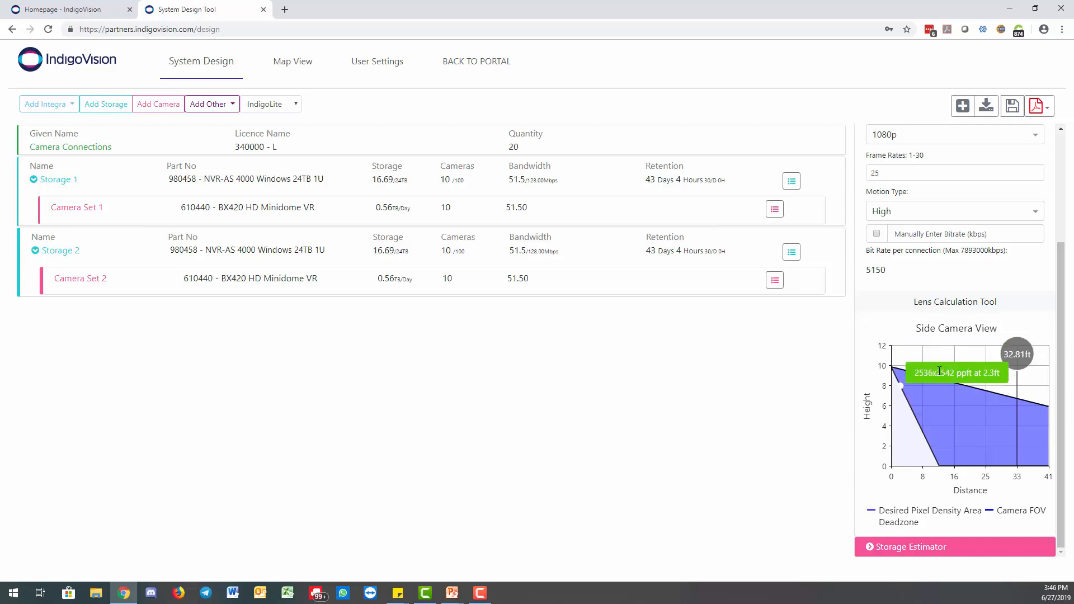
pyautogui.moveTo(941, 368)
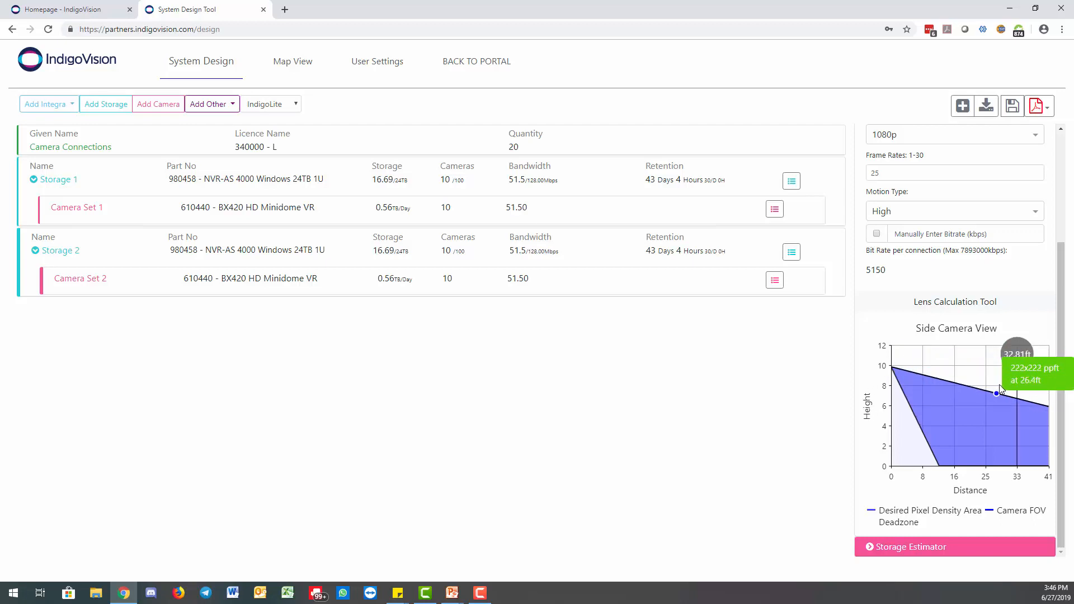
pyautogui.moveTo(1041, 417)
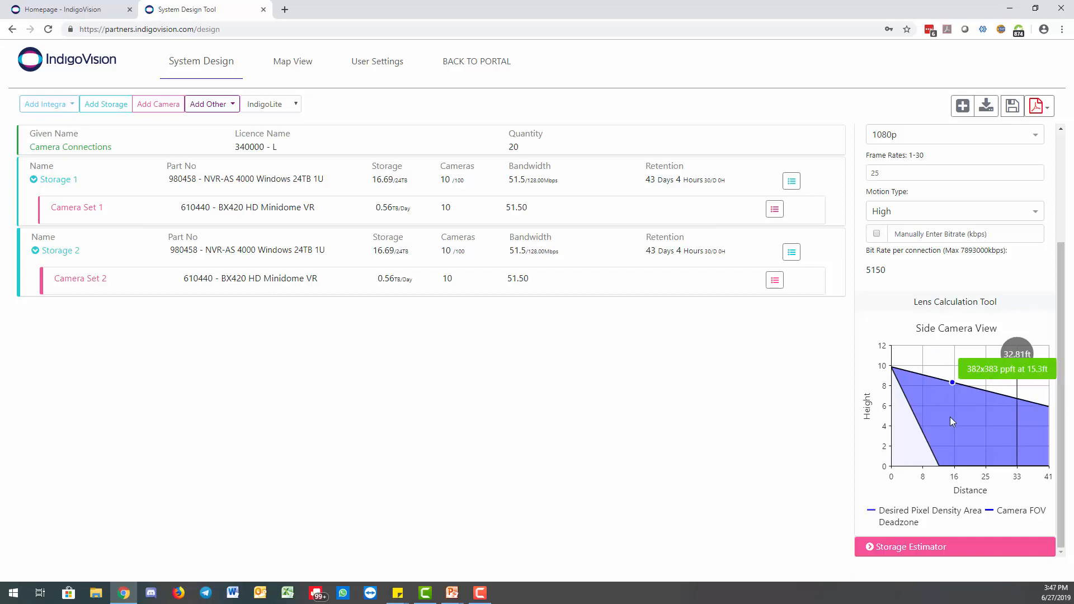
# - In the Lens Calculation Tool for Camera Set 2, reduce the target width to 2.9 ft and the target height to 2.4 ft
pyautogui.click(967, 303)
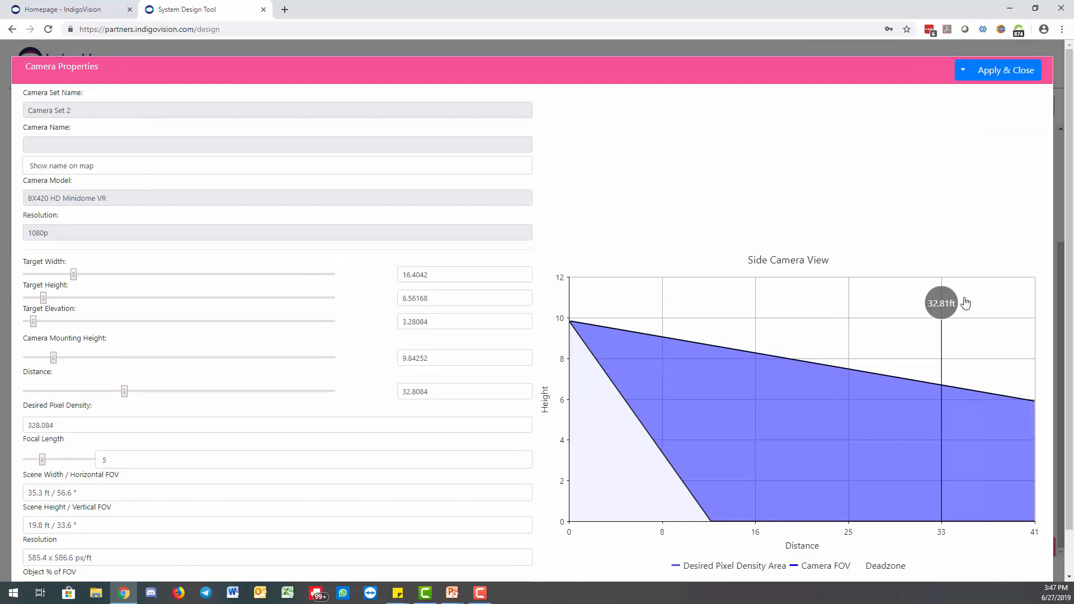
pyautogui.scroll(-1, 717, 173)
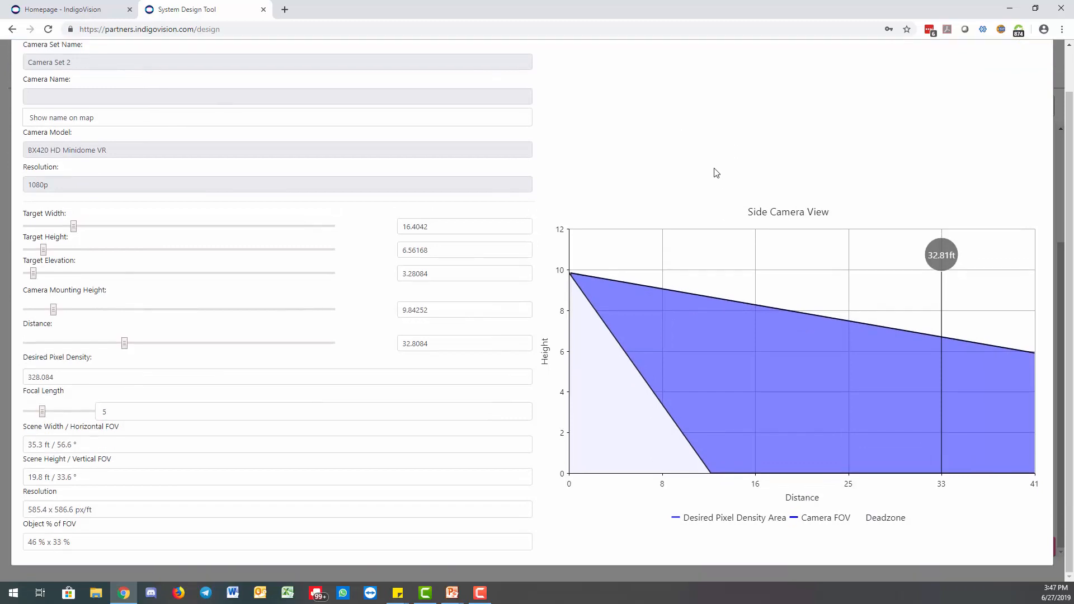
pyautogui.scroll(1, 717, 173)
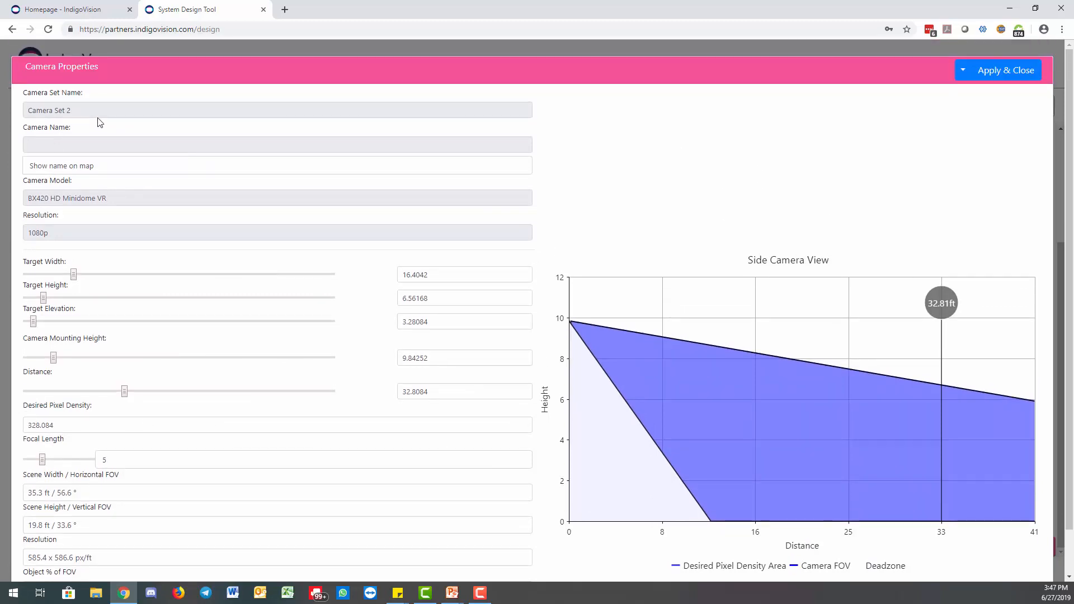
pyautogui.scroll(-1, 116, 217)
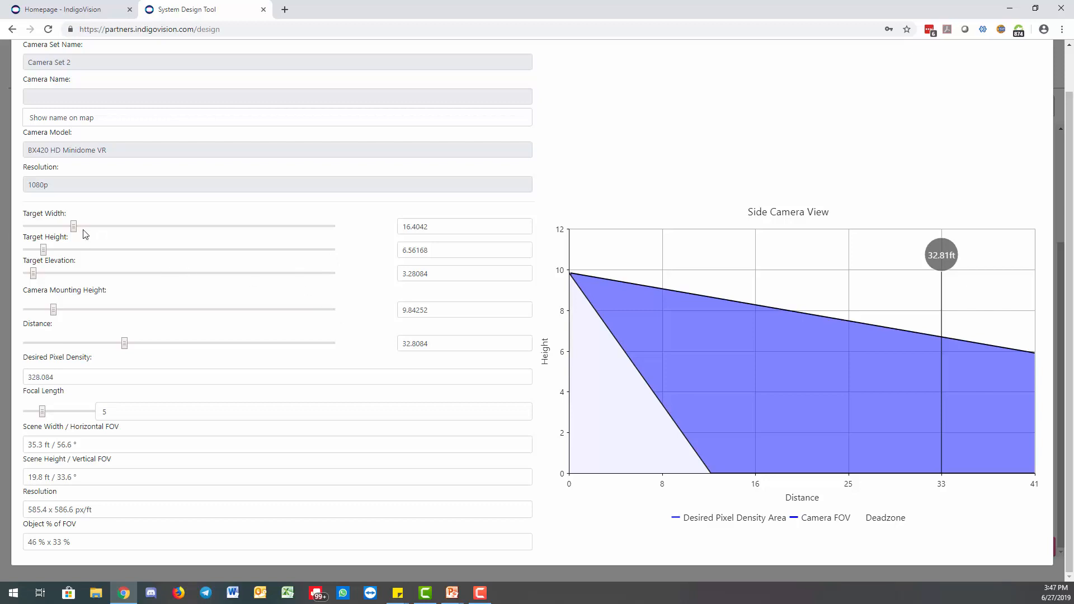
pyautogui.moveTo(75, 230); pyautogui.dragTo(31, 252)
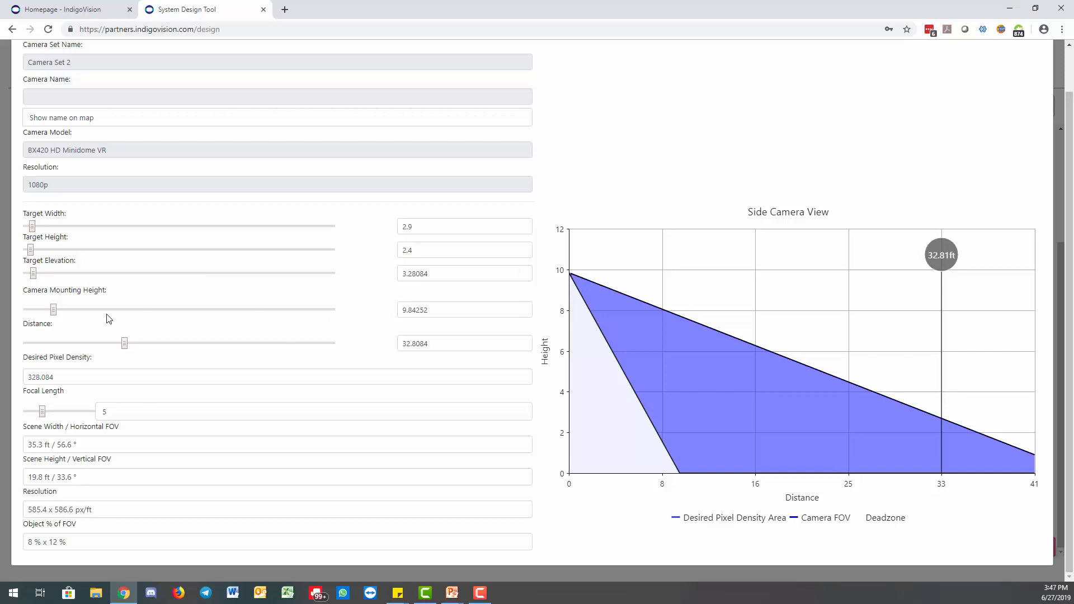
# - Set Camera Set 2's camera mounting height to 9.1 ft and extend its target distance to 100 ft
pyautogui.moveTo(55, 311); pyautogui.dragTo(53, 312)
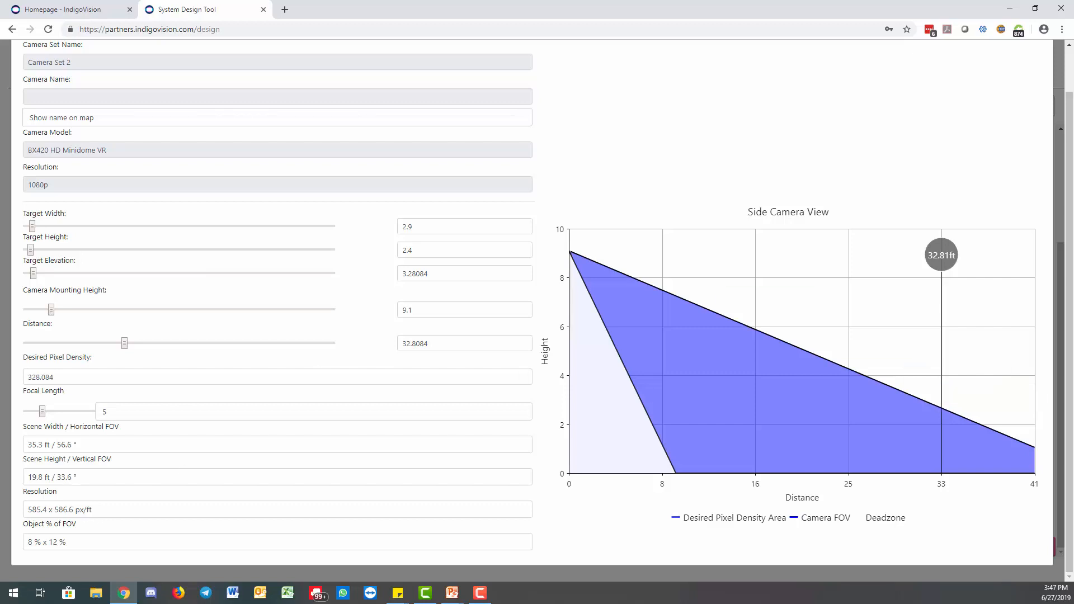
pyautogui.moveTo(125, 343); pyautogui.dragTo(181, 349)
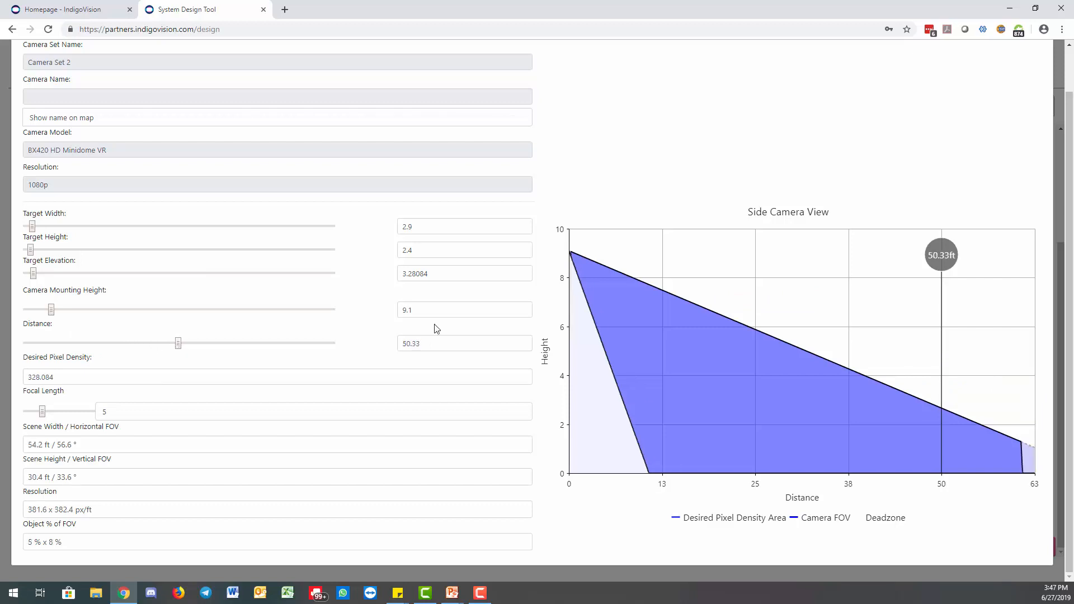
pyautogui.moveTo(929, 409)
pyautogui.moveTo(179, 345); pyautogui.dragTo(263, 348)
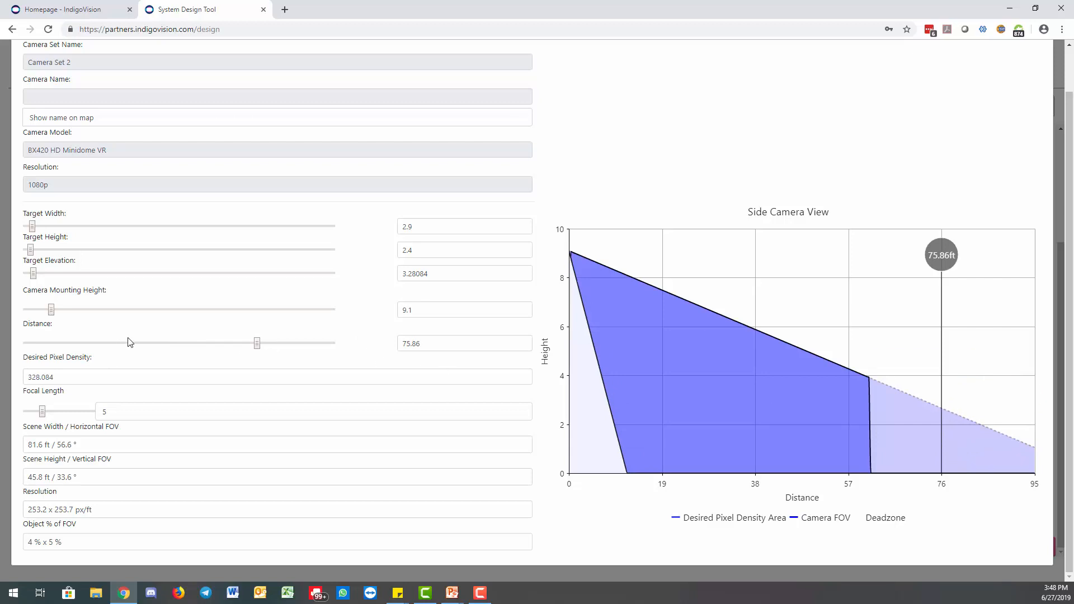
pyautogui.moveTo(258, 347); pyautogui.dragTo(333, 343)
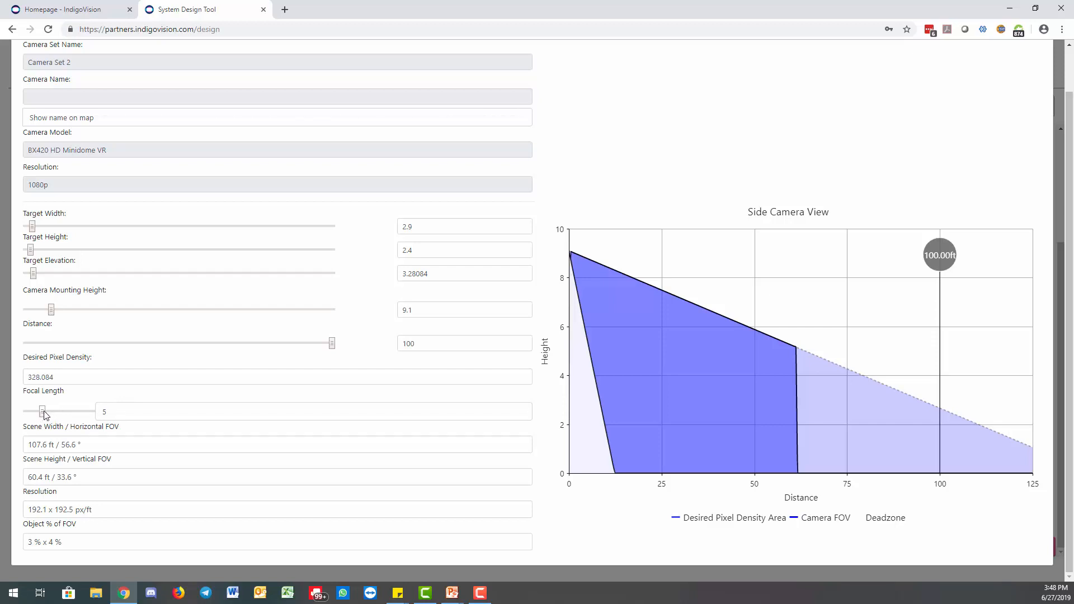
# - Try focal lengths of 12 and 2.7 for Camera Set 2, set it to 8.6 and apply the camera properties
pyautogui.moveTo(44, 414); pyautogui.dragTo(104, 412)
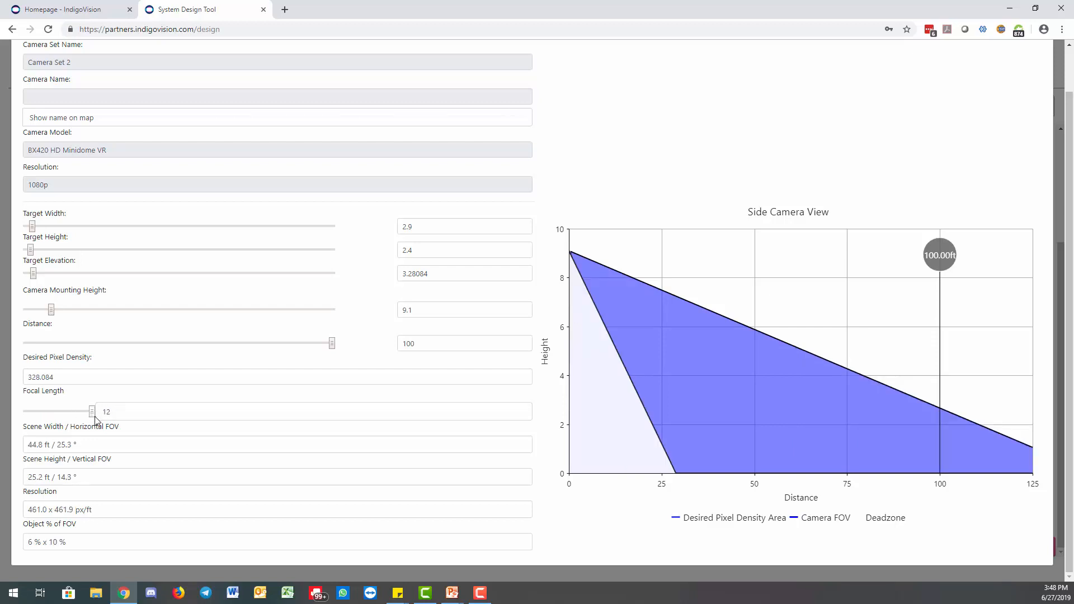
pyautogui.moveTo(803, 377)
pyautogui.moveTo(93, 412); pyautogui.dragTo(0, 414)
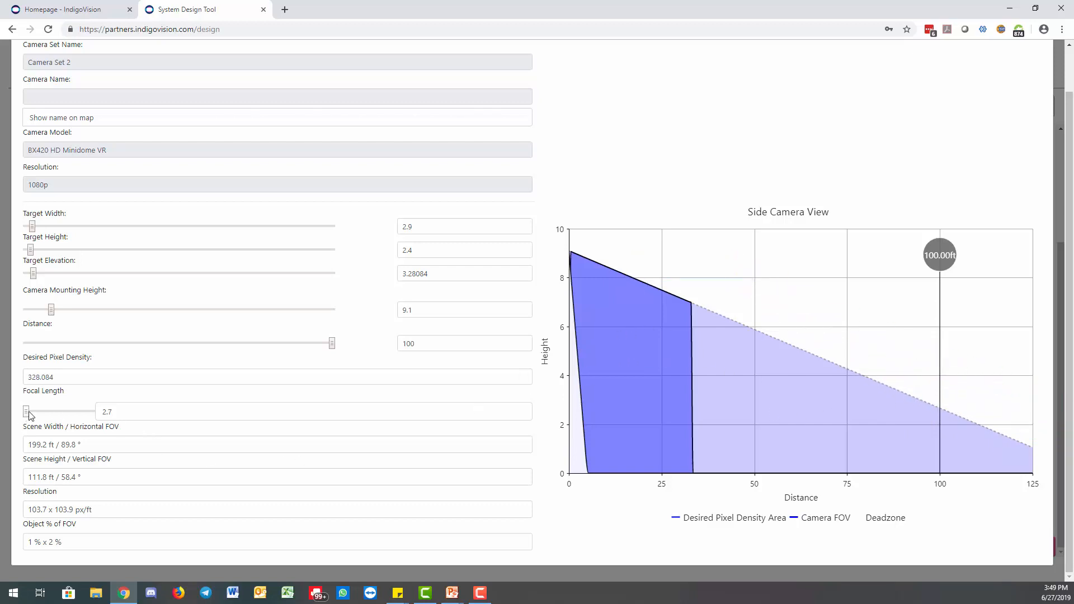
pyautogui.moveTo(28, 413); pyautogui.dragTo(70, 408)
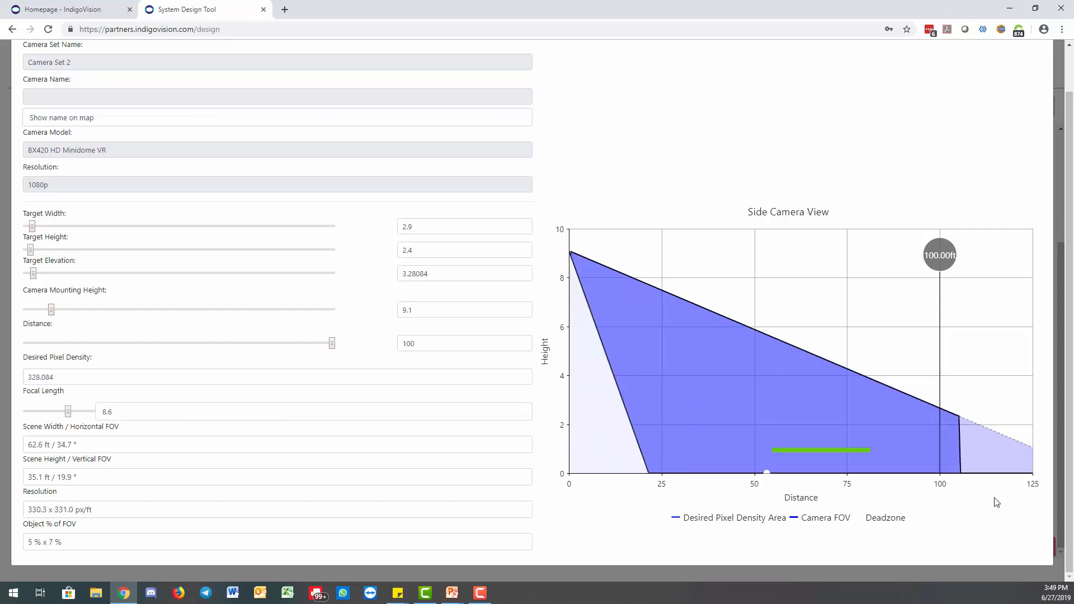
pyautogui.scroll(1, 918, 235)
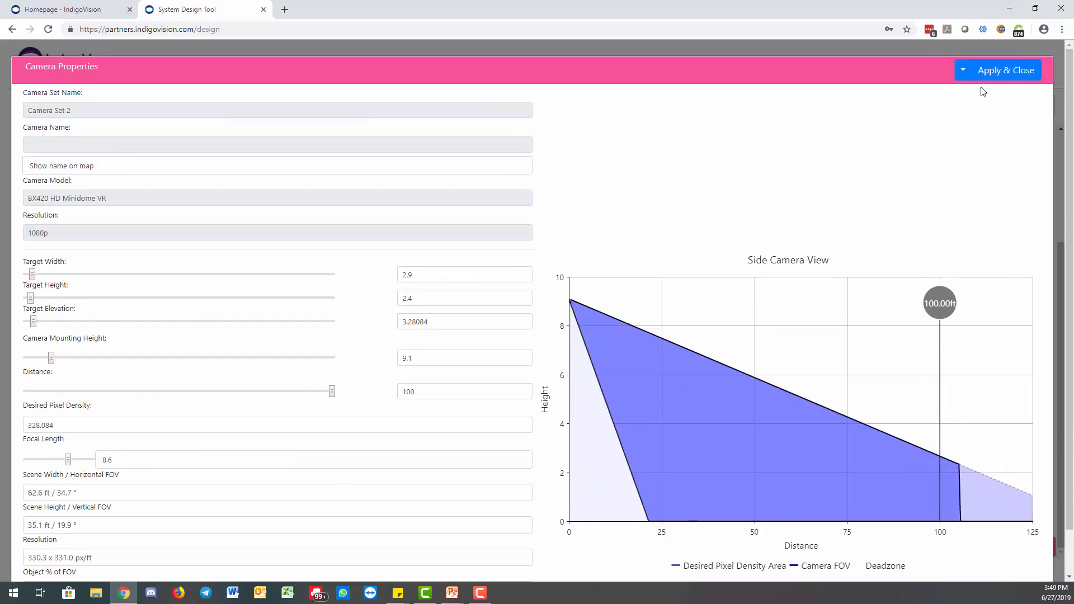
pyautogui.click(985, 70)
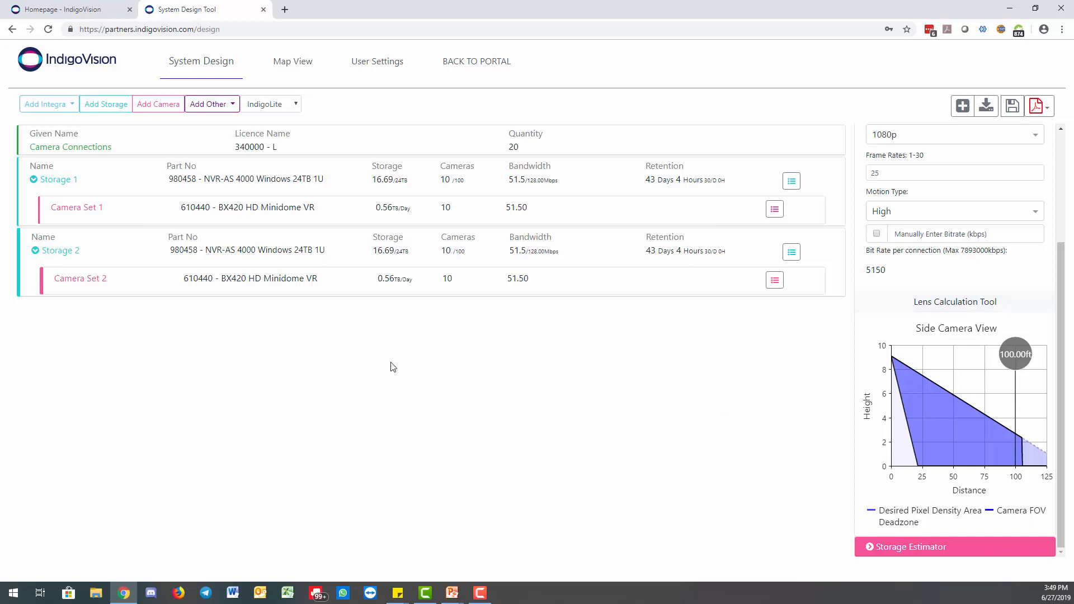
# - Open the map view, add an extra floor and delete it again, keeping only Floor 0
pyautogui.click(290, 63)
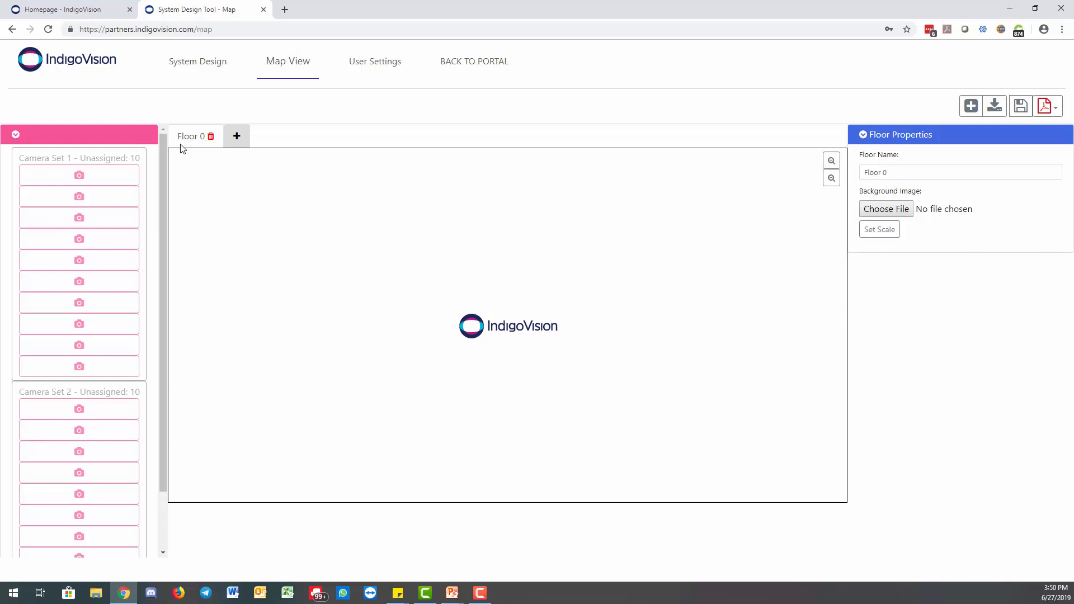
pyautogui.click(235, 140)
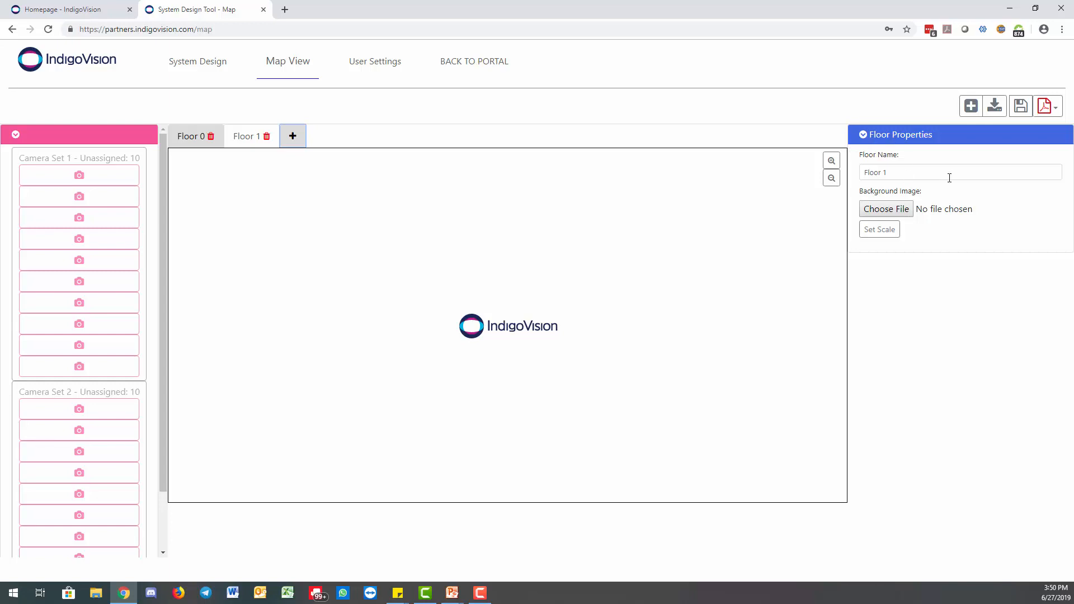
pyautogui.click(266, 136)
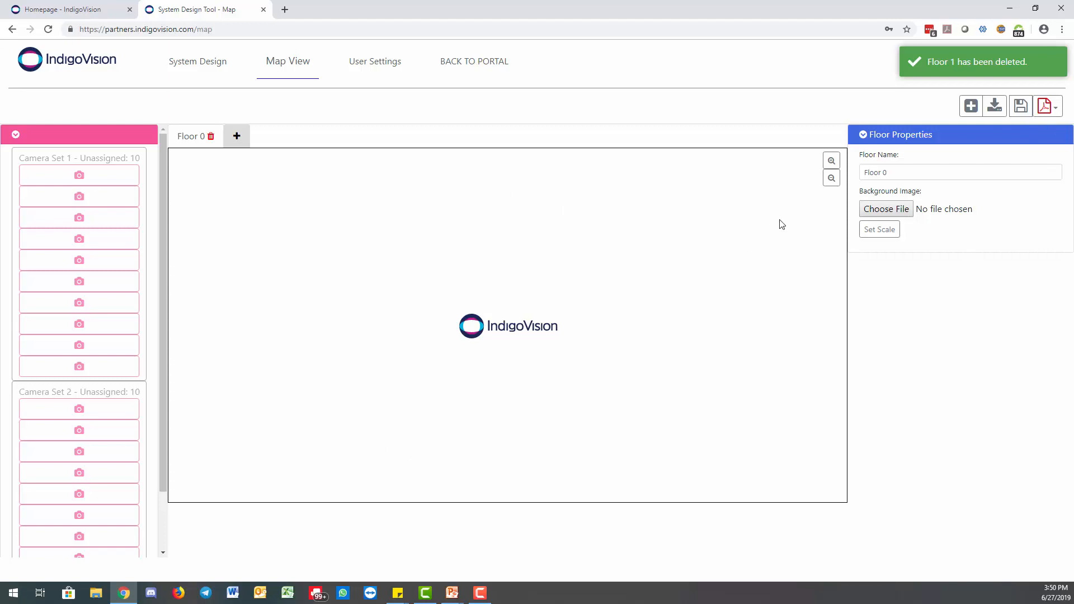
# - Load floorplan.jpg from the house drawings folder in Dropbox as the background image of Floor 0
pyautogui.click(902, 211)
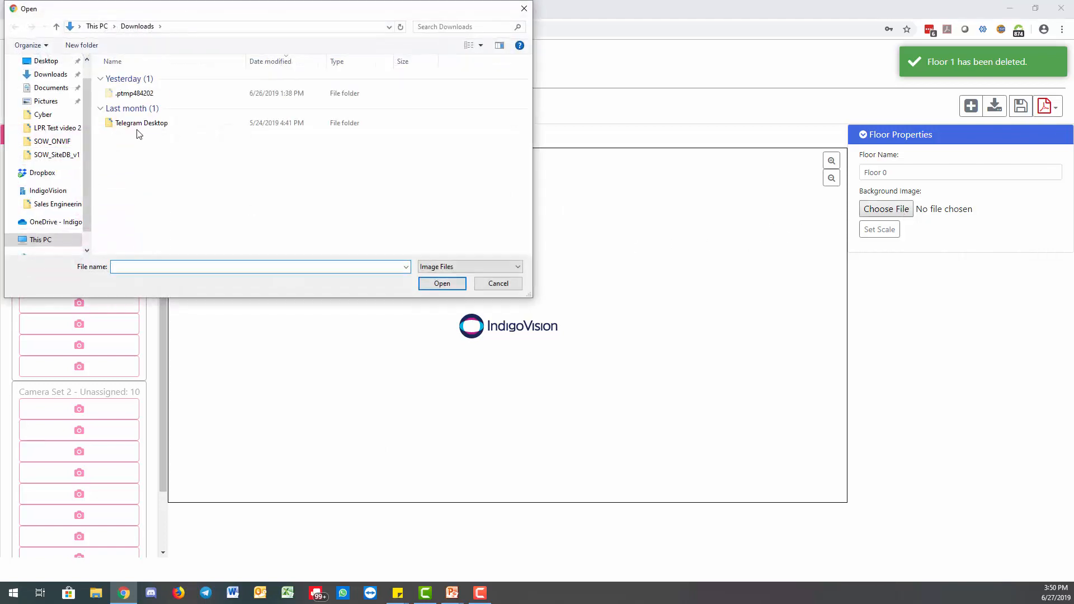
pyautogui.moveTo(112, 10); pyautogui.dragTo(325, 70)
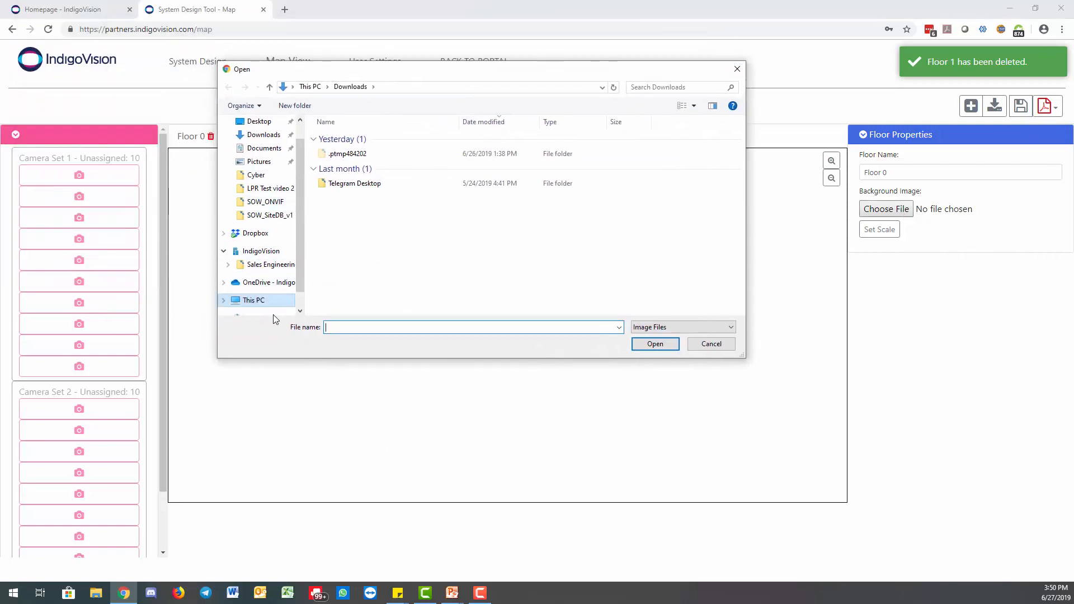
pyautogui.click(255, 233)
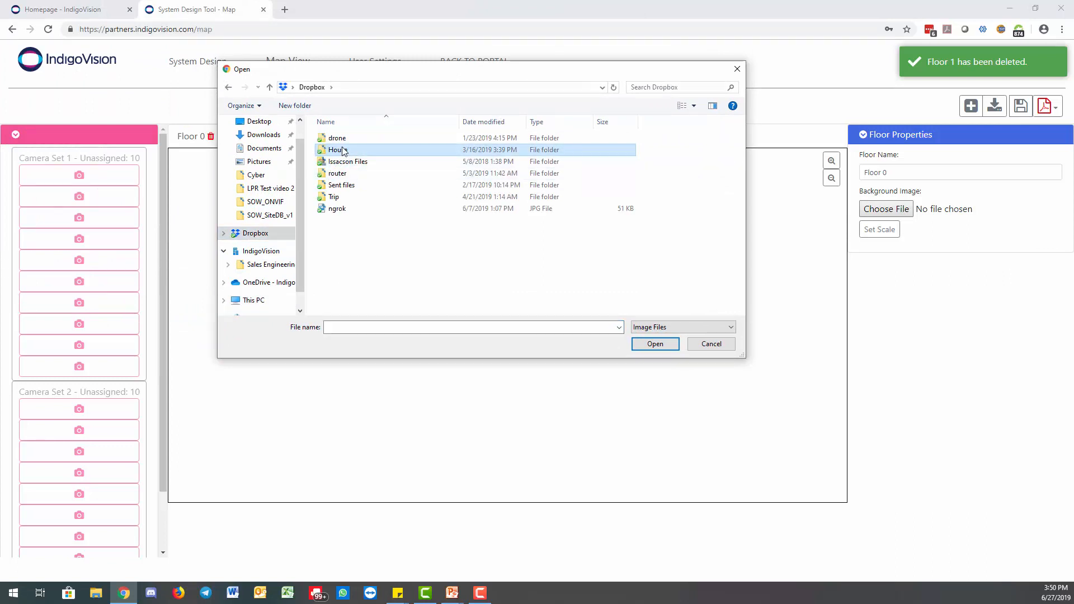
pyautogui.doubleClick(343, 149)
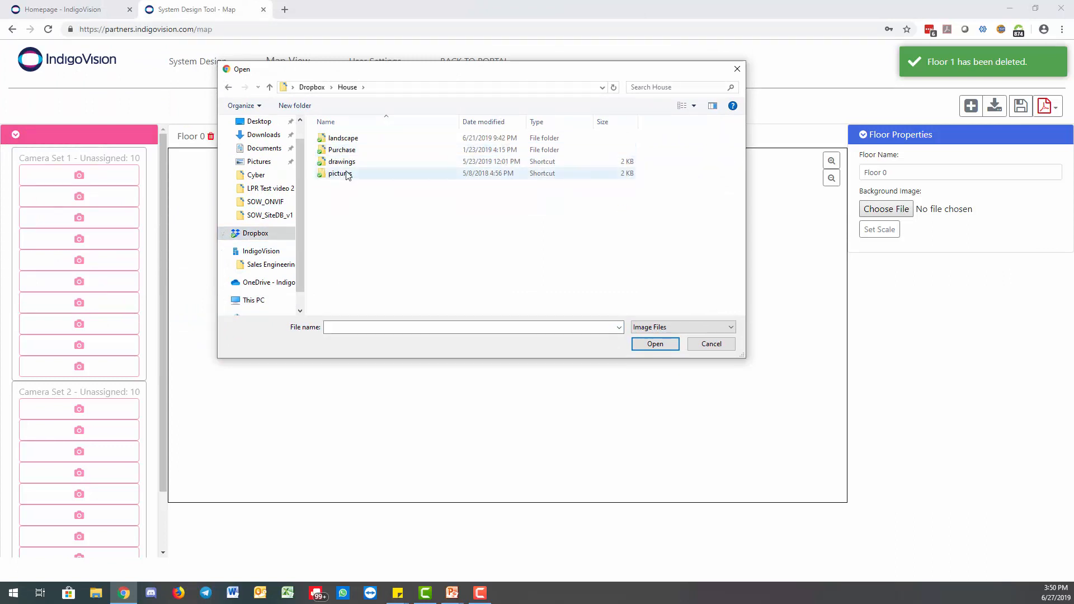
pyautogui.doubleClick(341, 162)
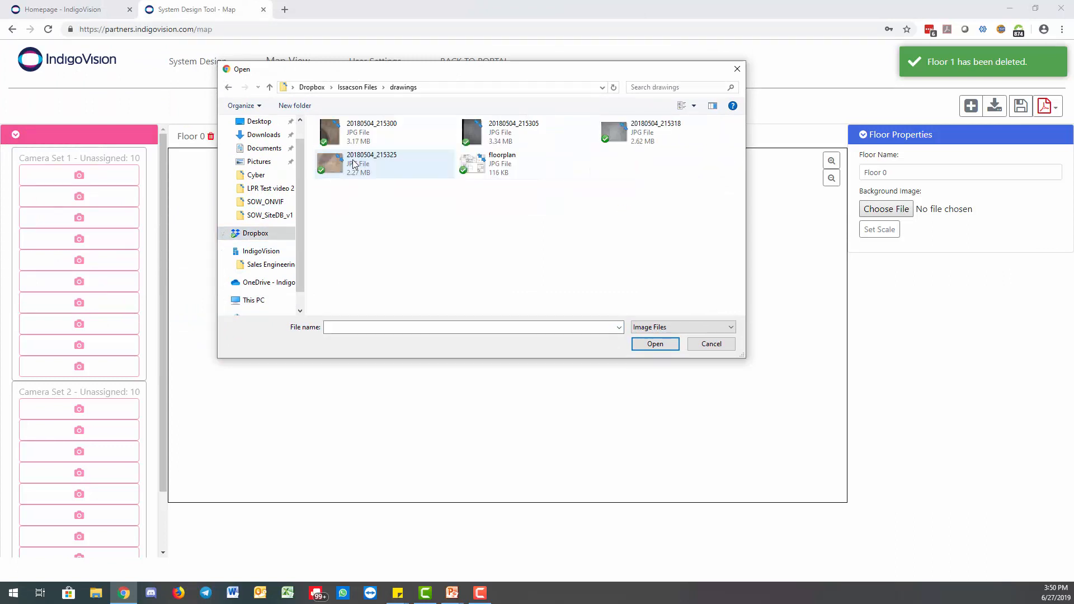
pyautogui.doubleClick(499, 179)
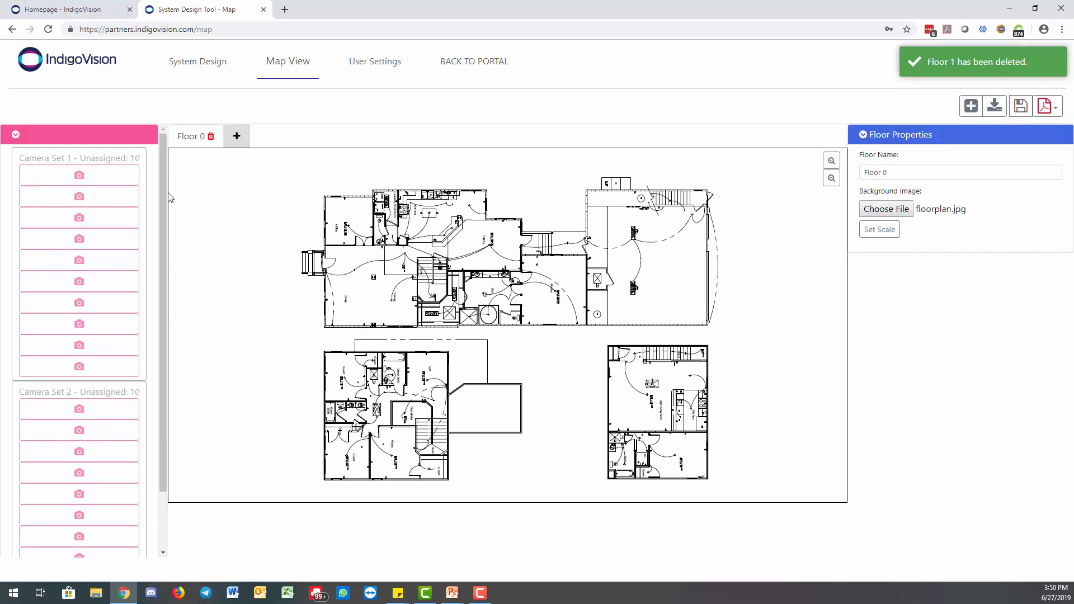
# - Place a Camera Set 1 camera in the upper-left corner of the upper plan's large right-hand room and aim its shortened coverage into the room
pyautogui.moveTo(163, 190); pyautogui.dragTo(187, 152)
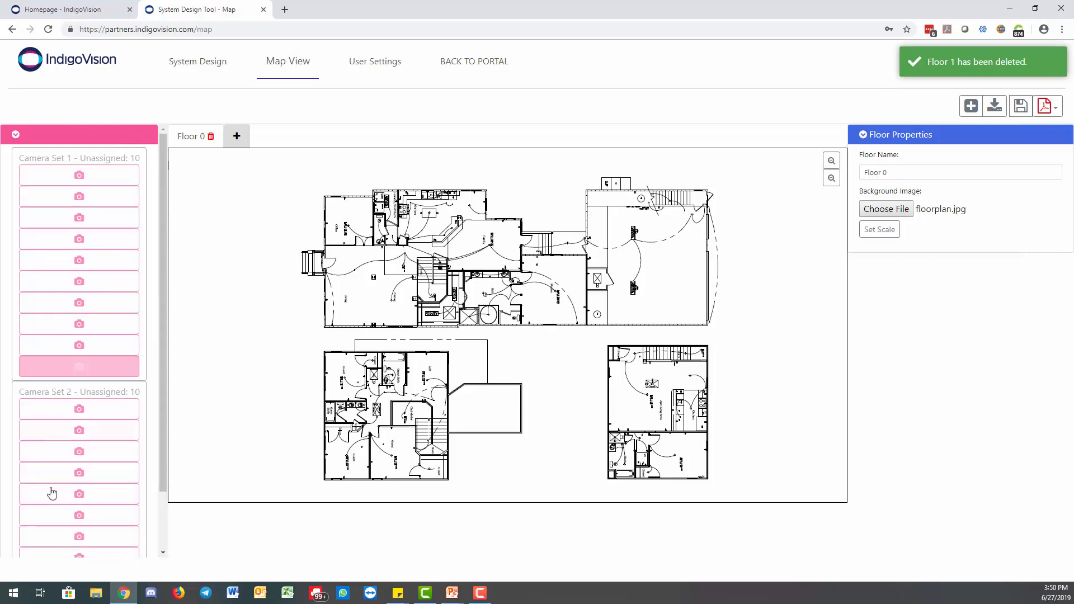
pyautogui.click(86, 176)
pyautogui.moveTo(510, 325); pyautogui.dragTo(591, 196)
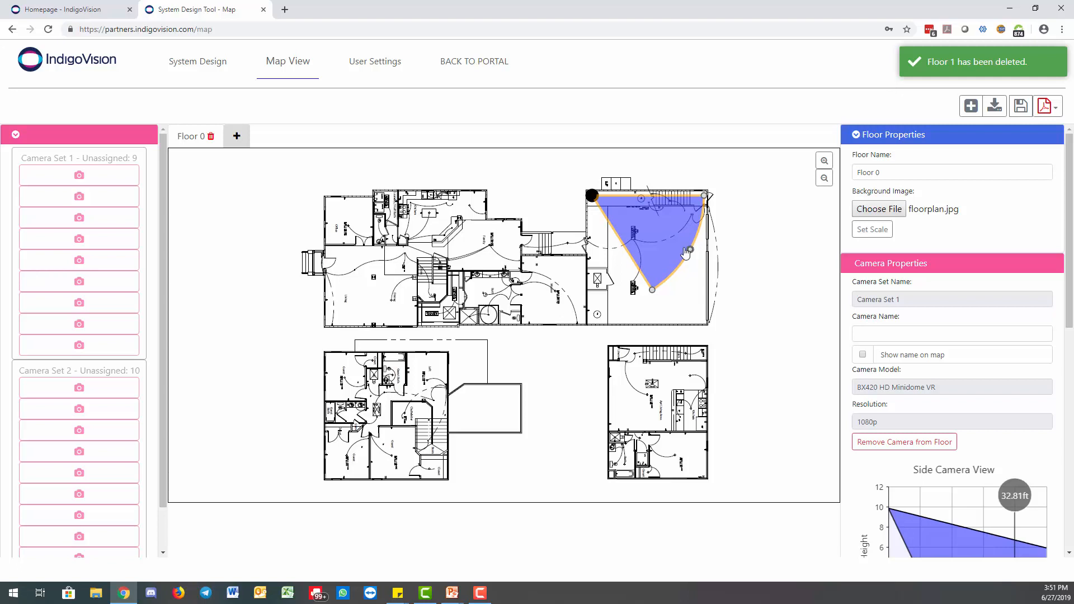
pyautogui.moveTo(690, 250); pyautogui.dragTo(632, 235)
# - Place two more Camera Set 1 cameras in the upper plan's two leftmost rooms and aim their shortened coverage into each room
pyautogui.moveTo(94, 178); pyautogui.dragTo(332, 200)
pyautogui.moveTo(431, 257); pyautogui.dragTo(382, 233)
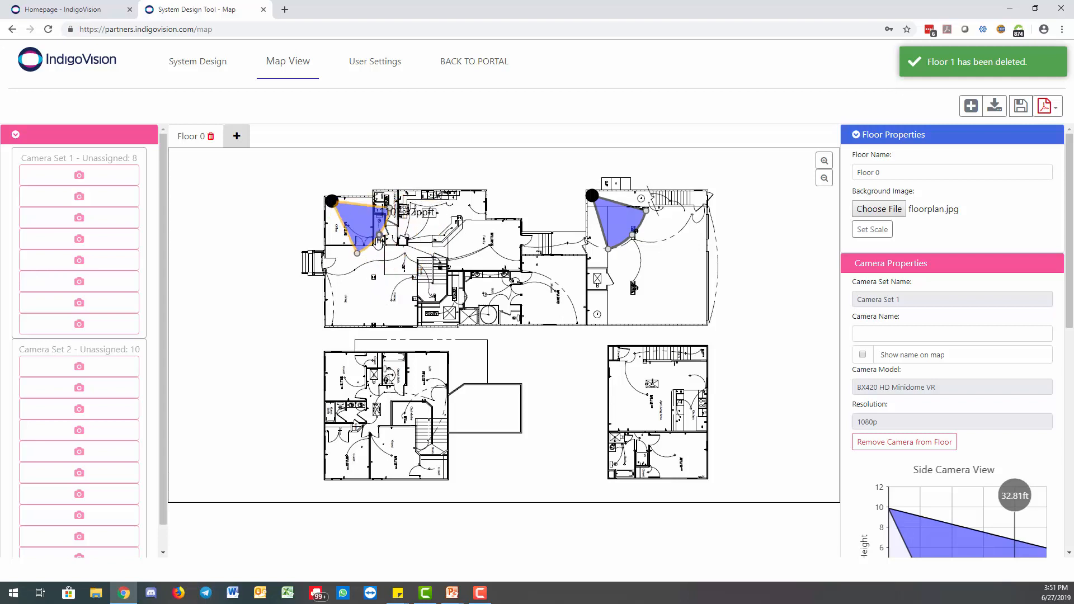
pyautogui.moveTo(84, 236); pyautogui.dragTo(331, 320)
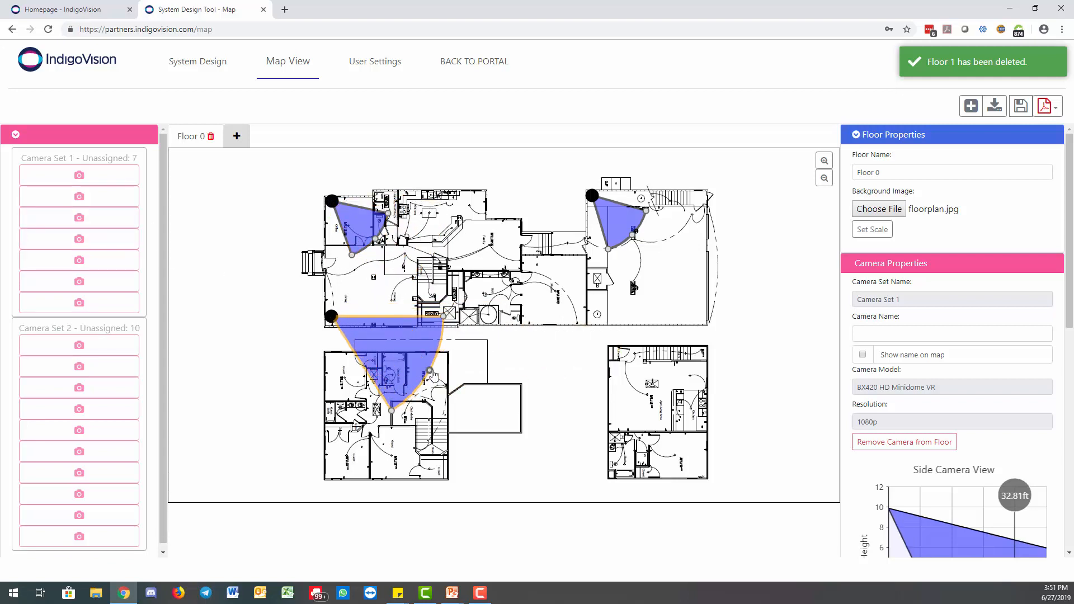
pyautogui.moveTo(429, 369); pyautogui.dragTo(365, 304)
# - Place a fourth Camera Set 1 camera in the lower-left plan's upper-left corner and shorten its coverage to about 12.9 ft within the room
pyautogui.click(77, 241)
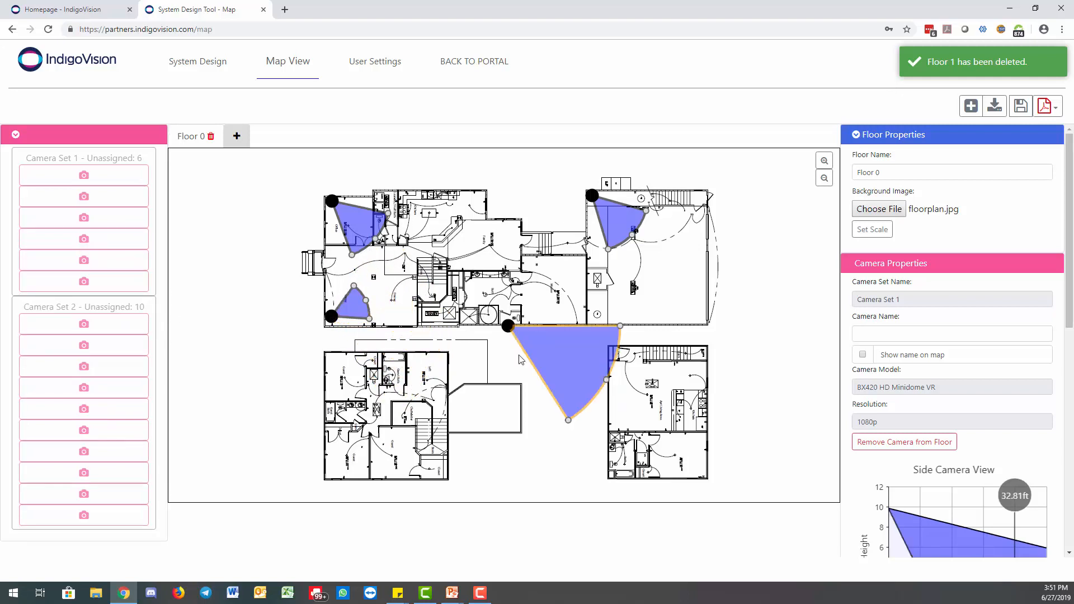
pyautogui.moveTo(506, 327); pyautogui.dragTo(330, 358)
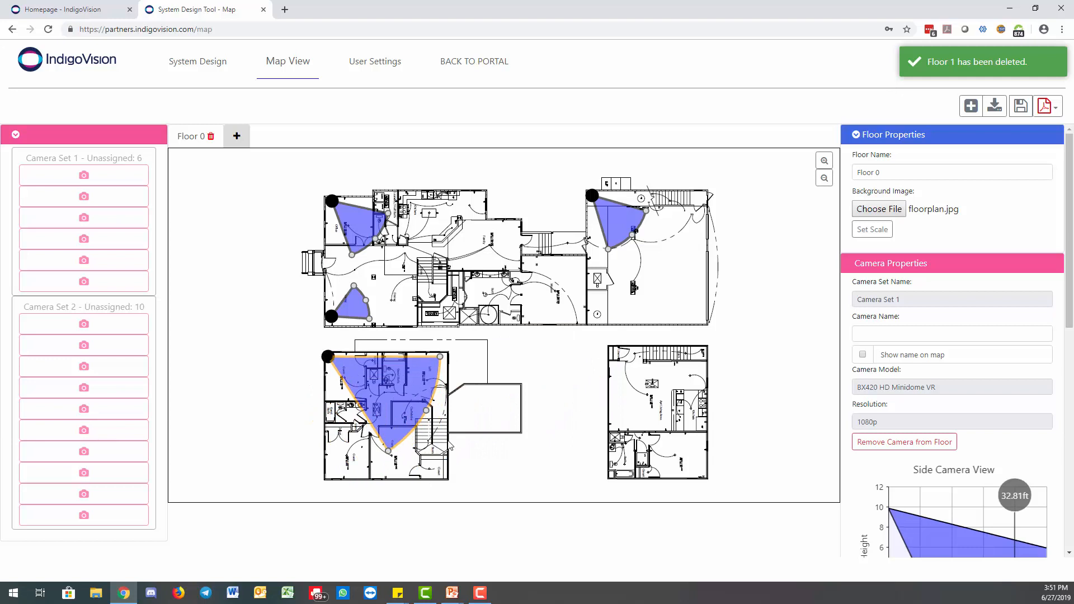
pyautogui.moveTo(429, 411); pyautogui.dragTo(321, 319)
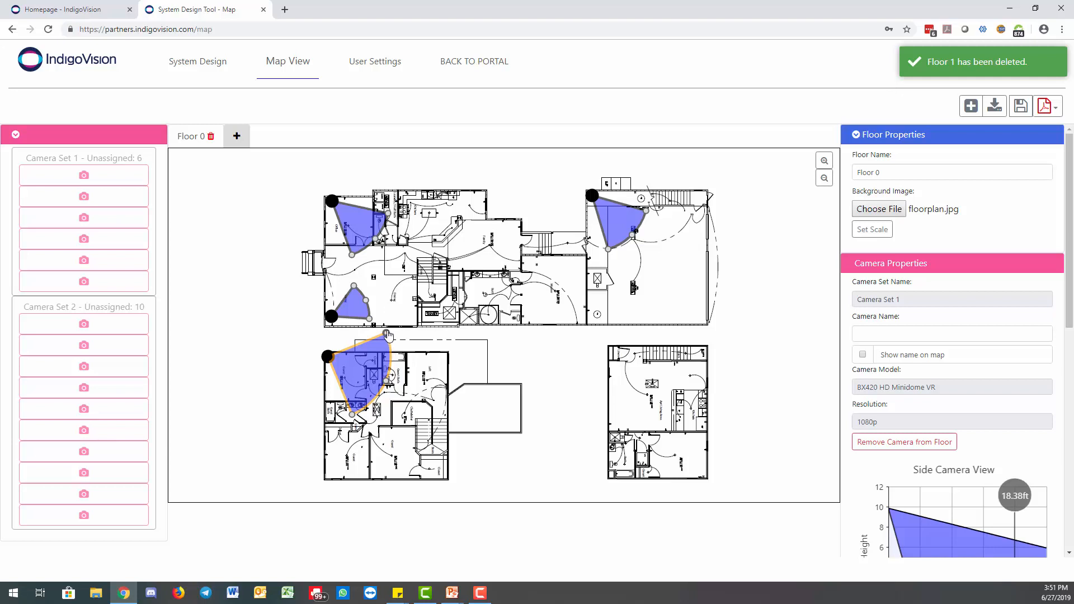
pyautogui.moveTo(387, 334)
pyautogui.mouseDown()
pyautogui.moveTo(392, 381)
pyautogui.moveTo(391, 349)
pyautogui.moveTo(374, 405)
pyautogui.moveTo(398, 360)
pyautogui.moveTo(365, 307)
pyautogui.moveTo(388, 343)
pyautogui.moveTo(395, 433)
pyautogui.moveTo(398, 319)
pyautogui.mouseUp()
pyautogui.moveTo(388, 381); pyautogui.dragTo(406, 362)
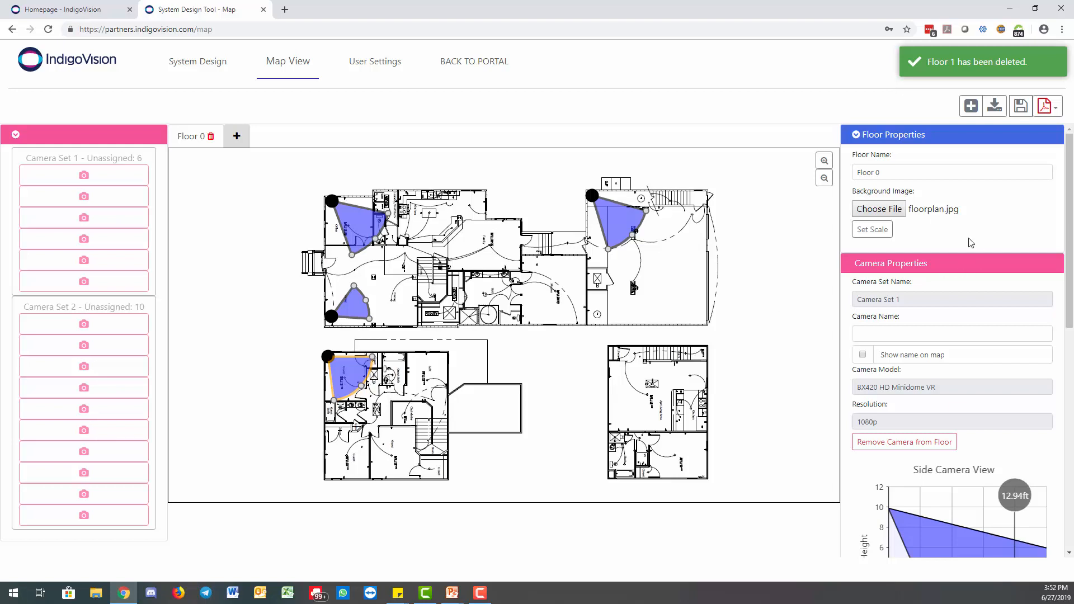
# - Set the floor scale by stretching the reference line across the upper plan's full width and entering 150 ft
pyautogui.click(871, 230)
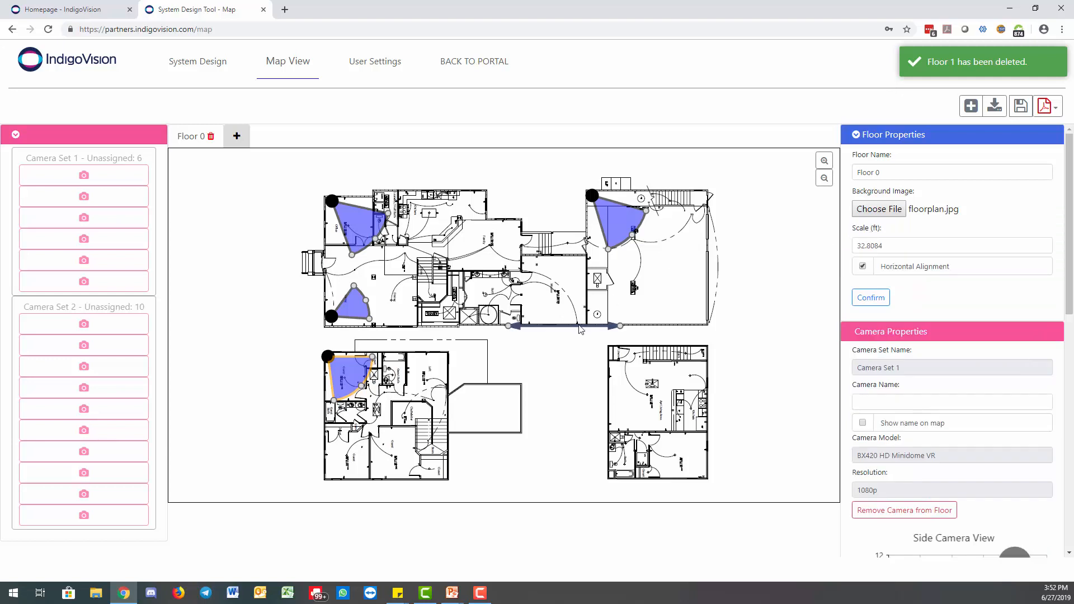
pyautogui.moveTo(575, 332); pyautogui.dragTo(705, 334)
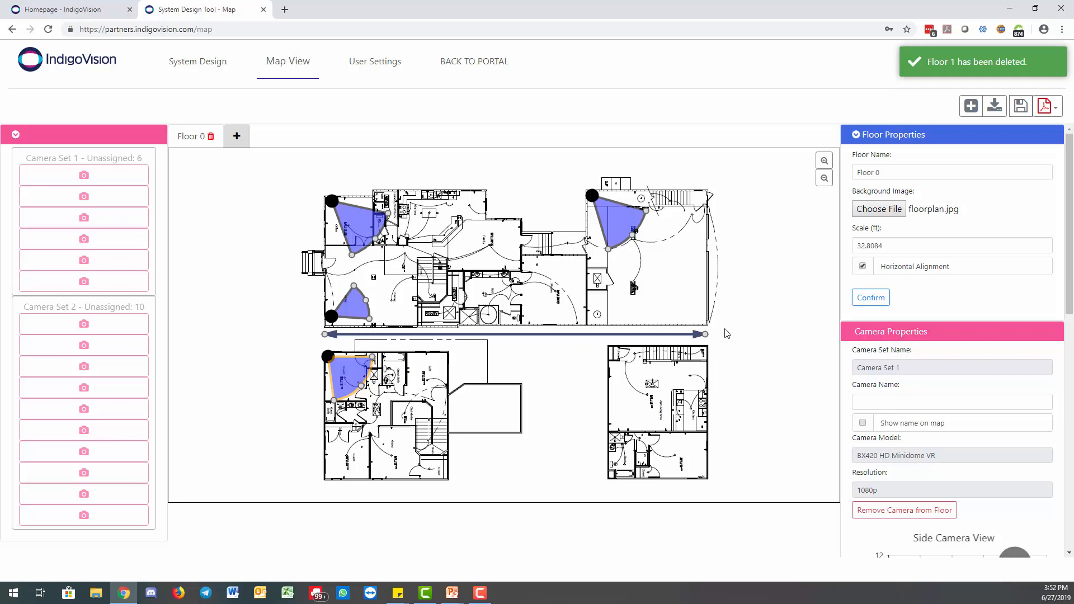
pyautogui.doubleClick(905, 249)
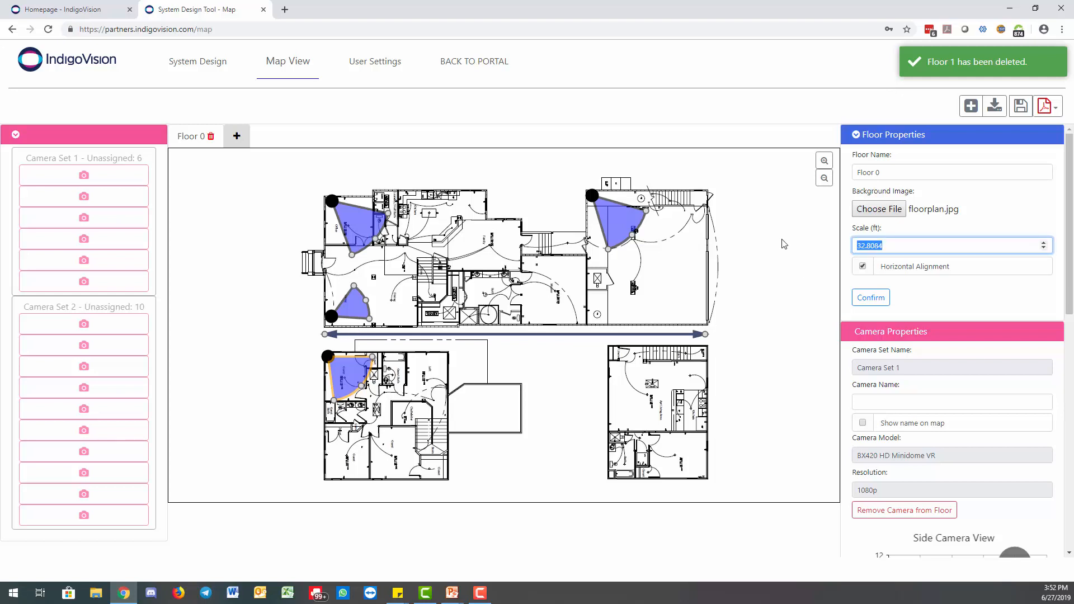
pyautogui.write('150')
pyautogui.click(878, 299)
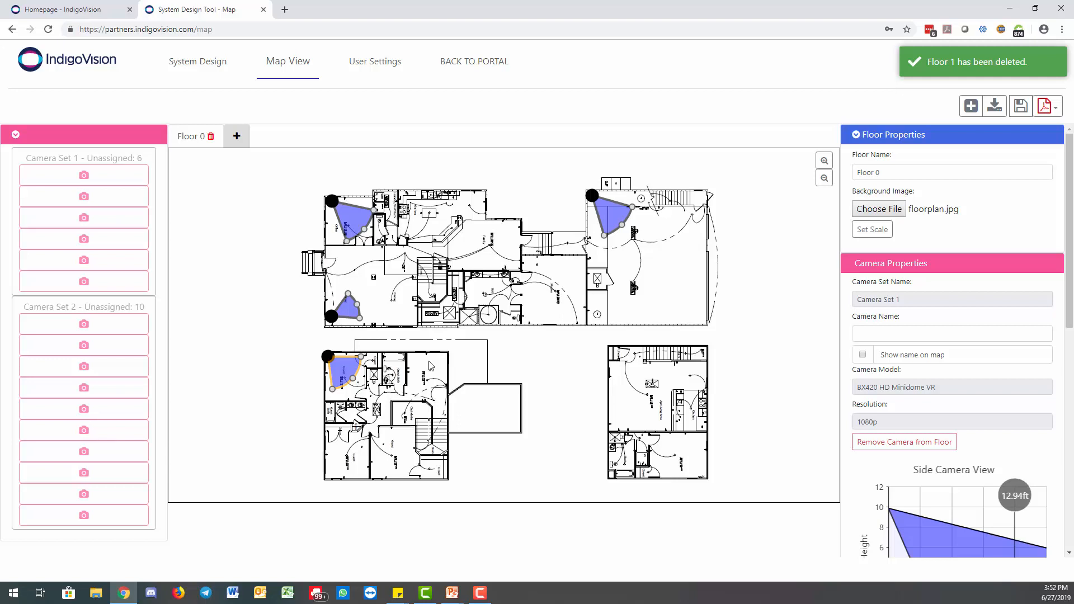
# - Place a Camera Set 2 camera at the lower-right plan's upper-right corner and aim its coverage inward at about 24 ft
pyautogui.click(88, 324)
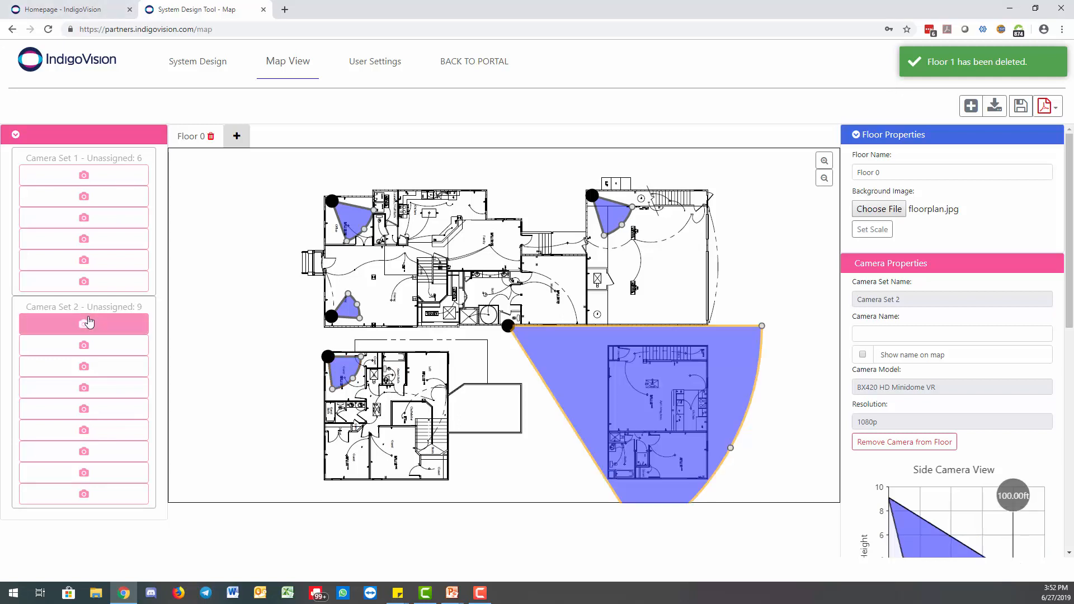
pyautogui.moveTo(504, 321); pyautogui.dragTo(526, 294)
pyautogui.moveTo(755, 423); pyautogui.dragTo(594, 351)
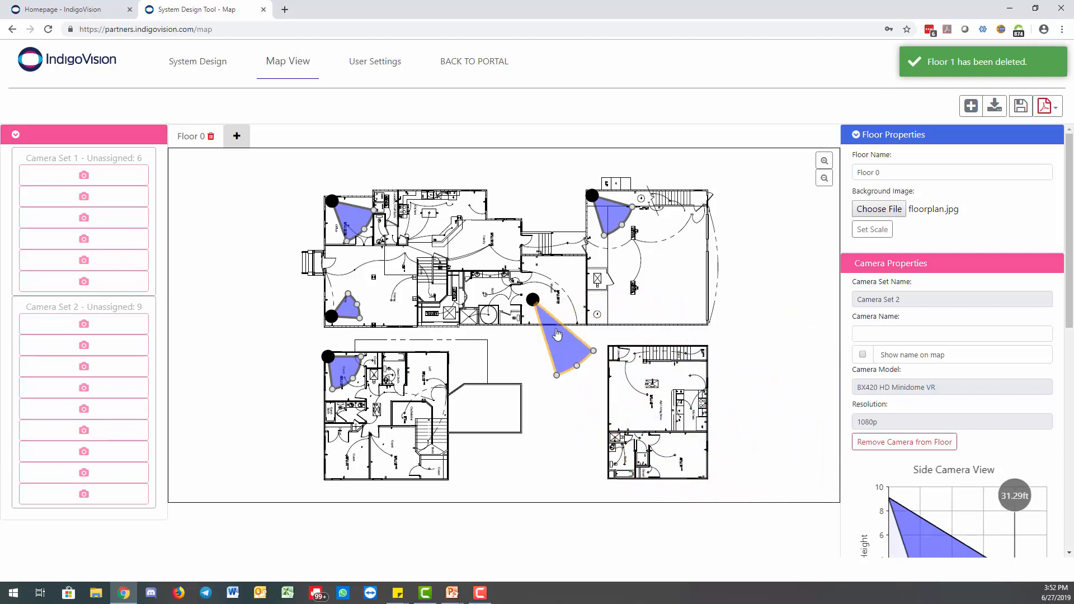
pyautogui.moveTo(534, 302); pyautogui.dragTo(613, 361)
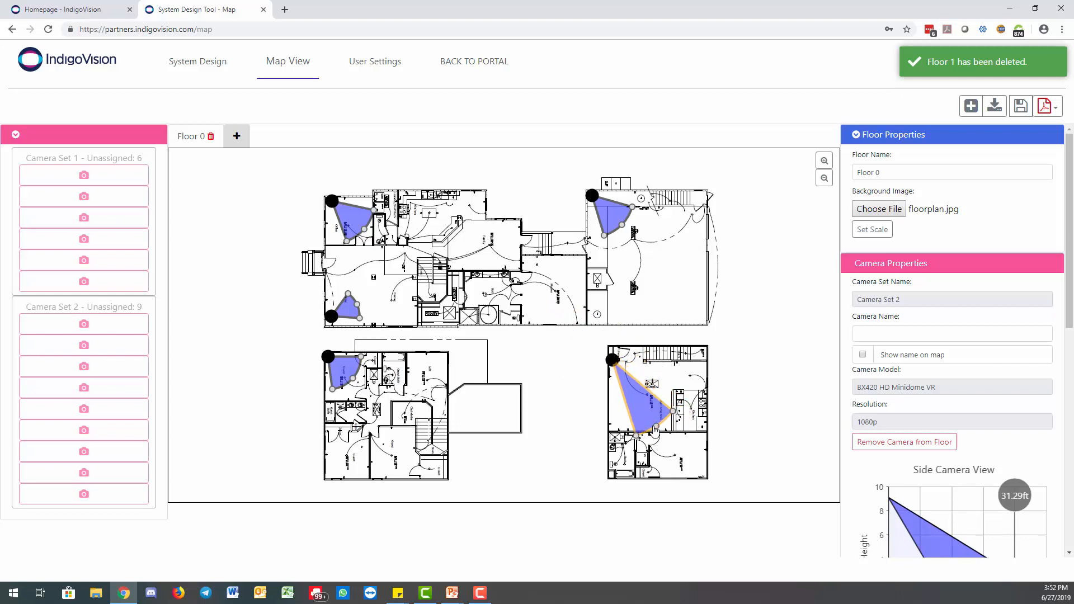
pyautogui.moveTo(656, 426); pyautogui.dragTo(696, 391)
pyautogui.moveTo(621, 362); pyautogui.dragTo(722, 351)
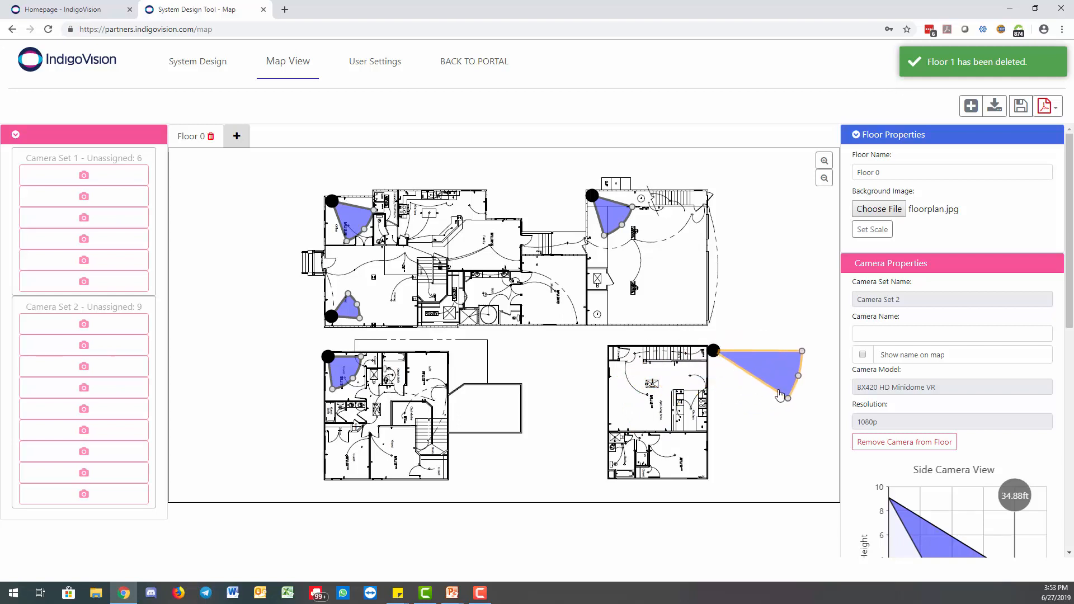
pyautogui.moveTo(799, 377); pyautogui.dragTo(656, 374)
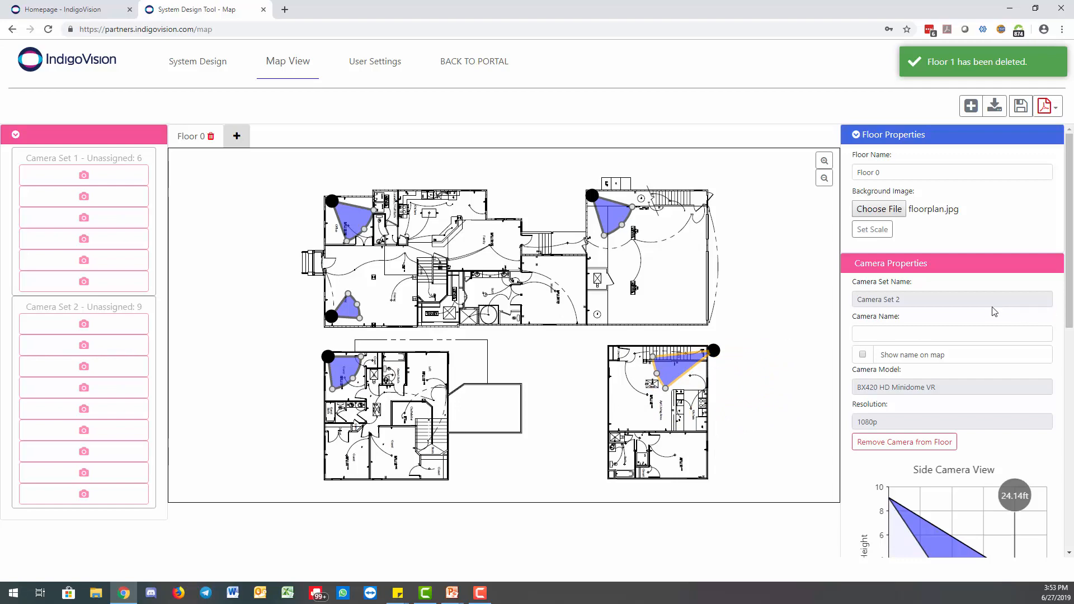
# - Examine the coverage properties of the Camera Set 2 camera and of the Camera Set 1 camera in the upper plan's rightmost room
pyautogui.scroll(-4, 994, 311)
pyautogui.scroll(4, 999, 340)
pyautogui.scroll(-3, 951, 319)
pyautogui.scroll(3, 951, 325)
pyautogui.click(598, 207)
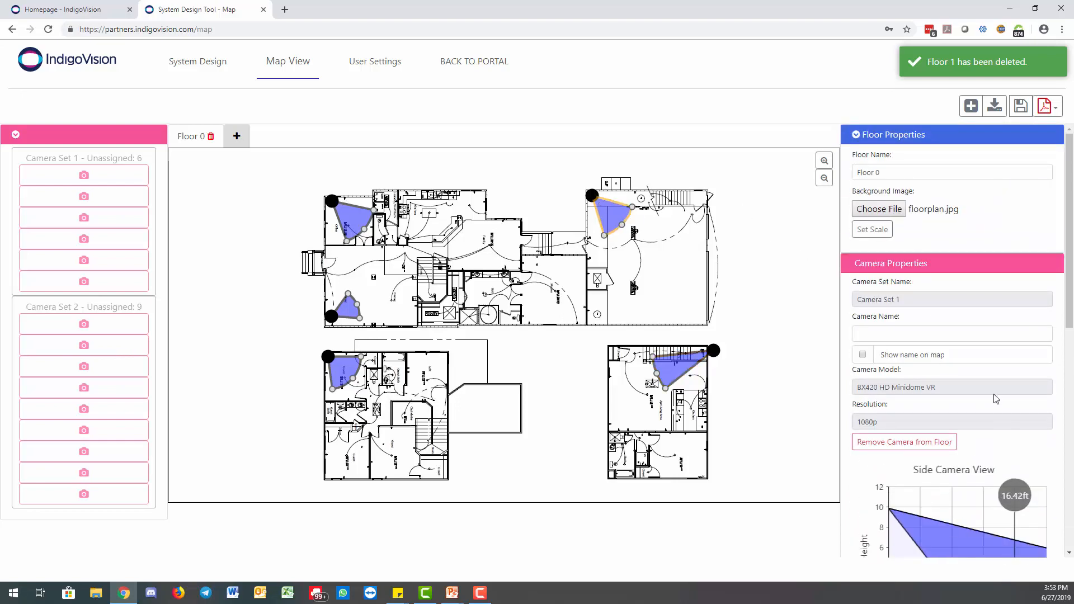
pyautogui.scroll(-5, 997, 399)
pyautogui.scroll(5, 1007, 434)
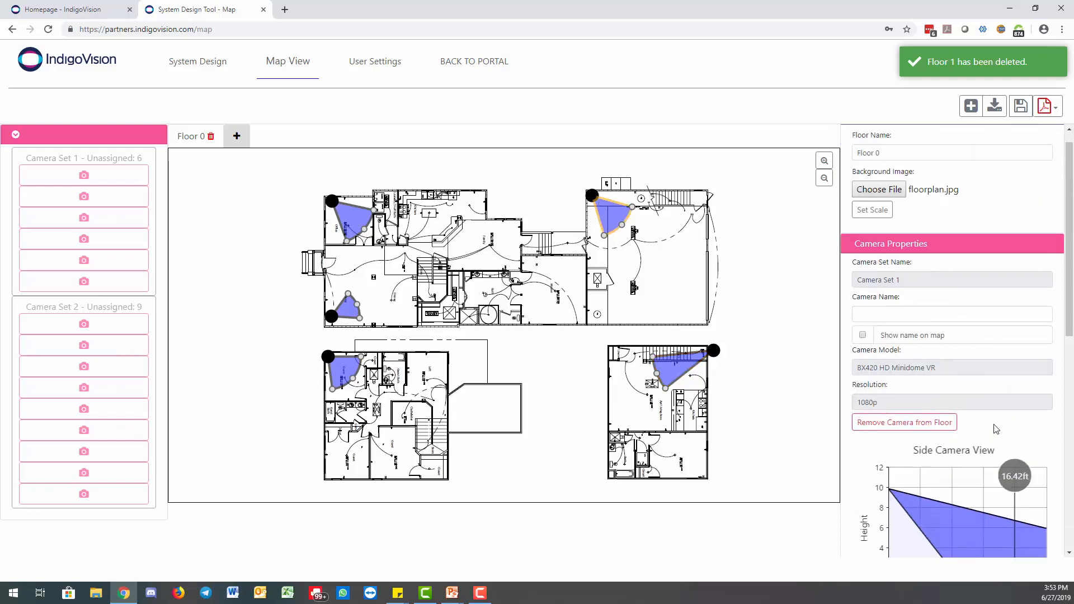
pyautogui.scroll(-3, 995, 429)
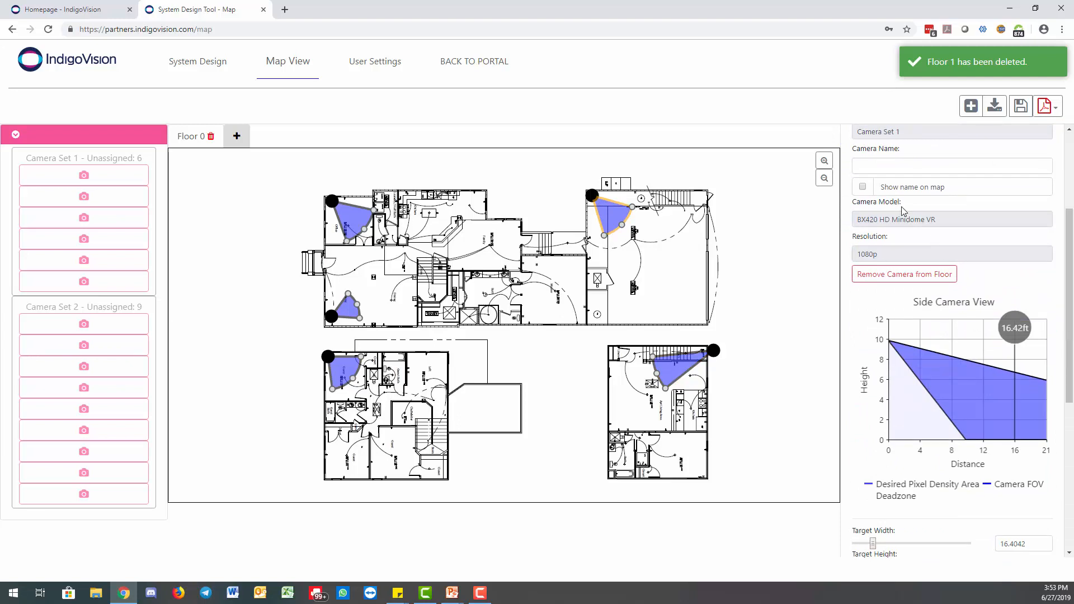
pyautogui.scroll(-3, 882, 330)
pyautogui.scroll(-3, 897, 354)
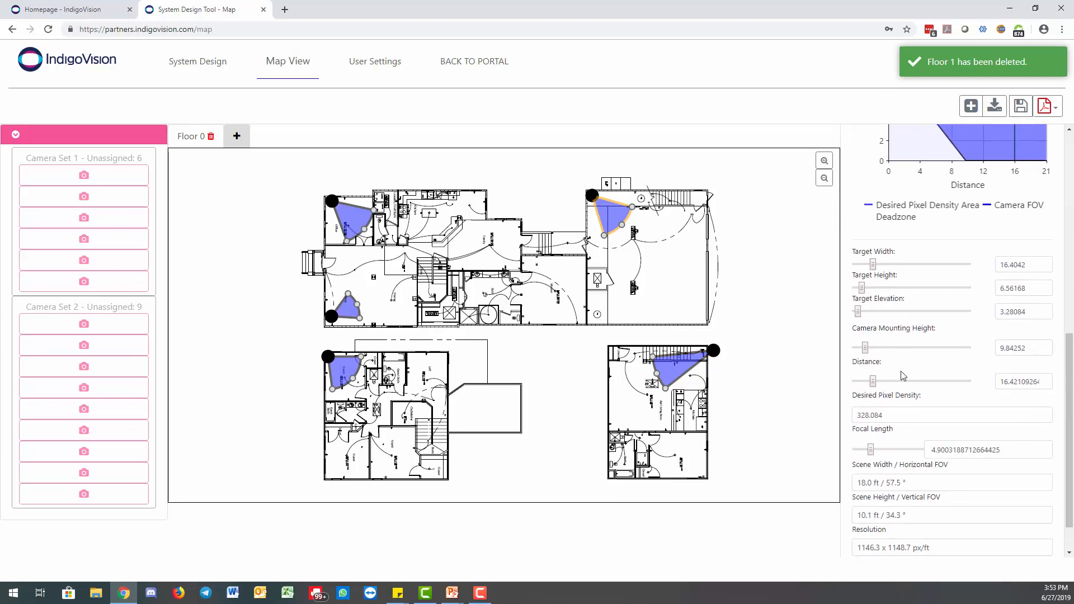
pyautogui.scroll(2, 881, 302)
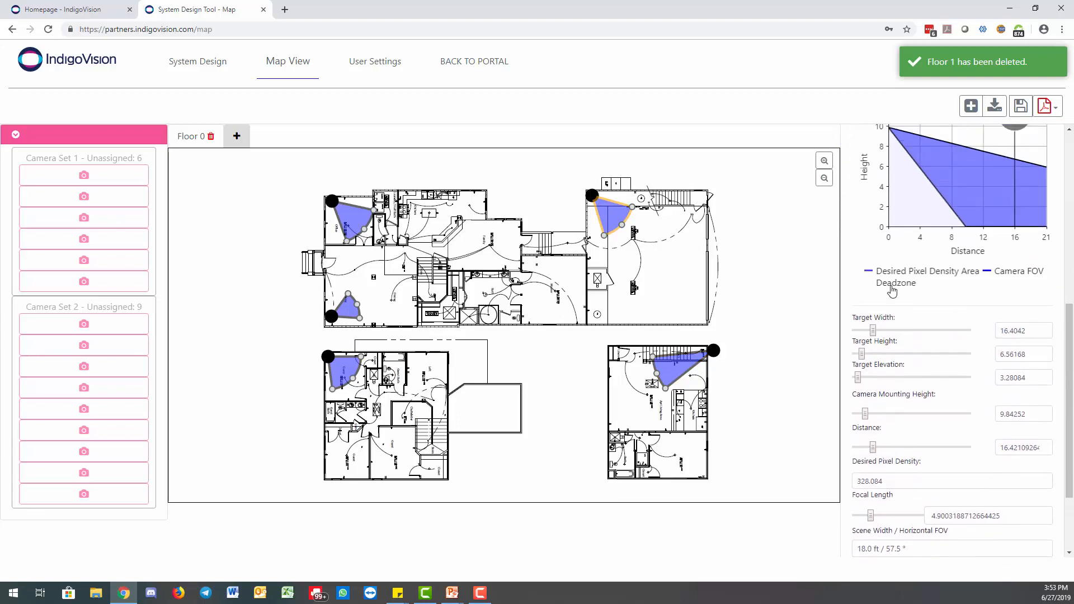
pyautogui.scroll(-2, 875, 472)
pyautogui.scroll(9, 878, 470)
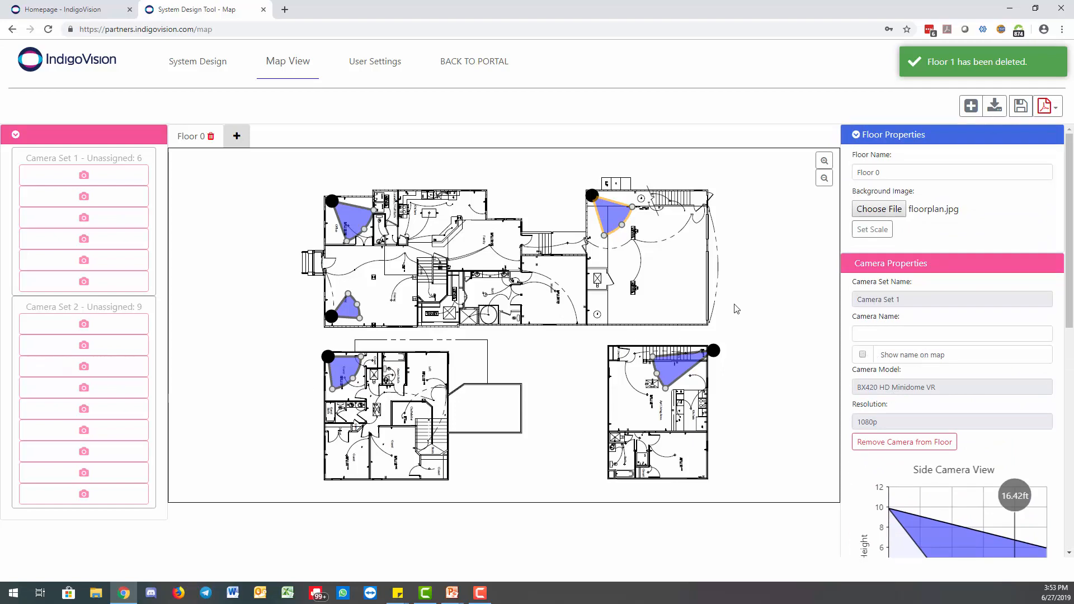
pyautogui.scroll(-1, 862, 201)
pyautogui.scroll(3, 782, 266)
pyautogui.scroll(-3, 774, 255)
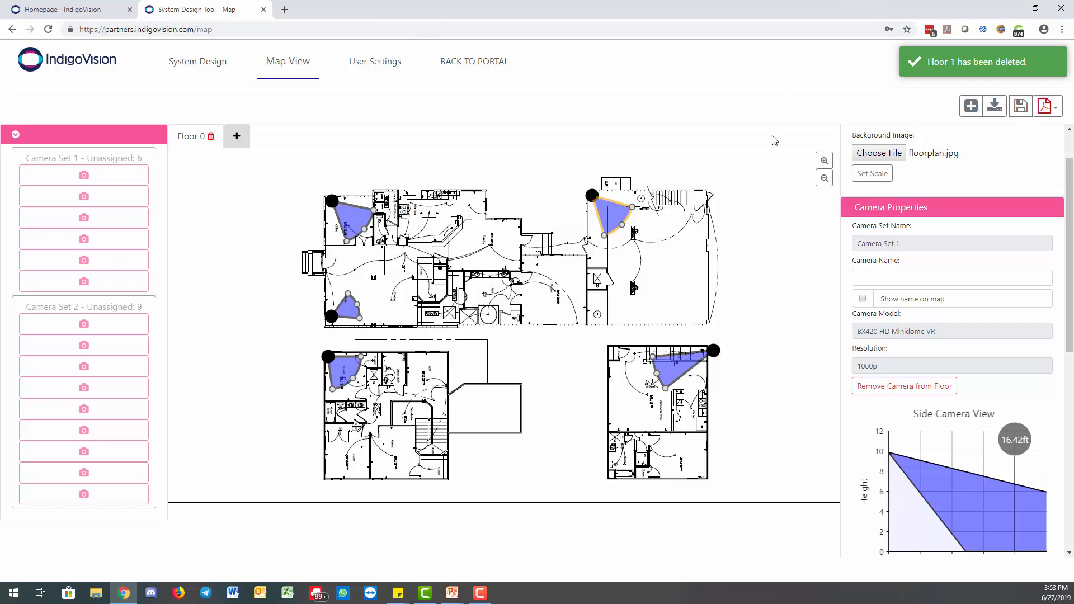
# - Save the system design as "SDT Webinar Test" with the comment "camera design 20 cams 2 nvrs"
pyautogui.click(190, 62)
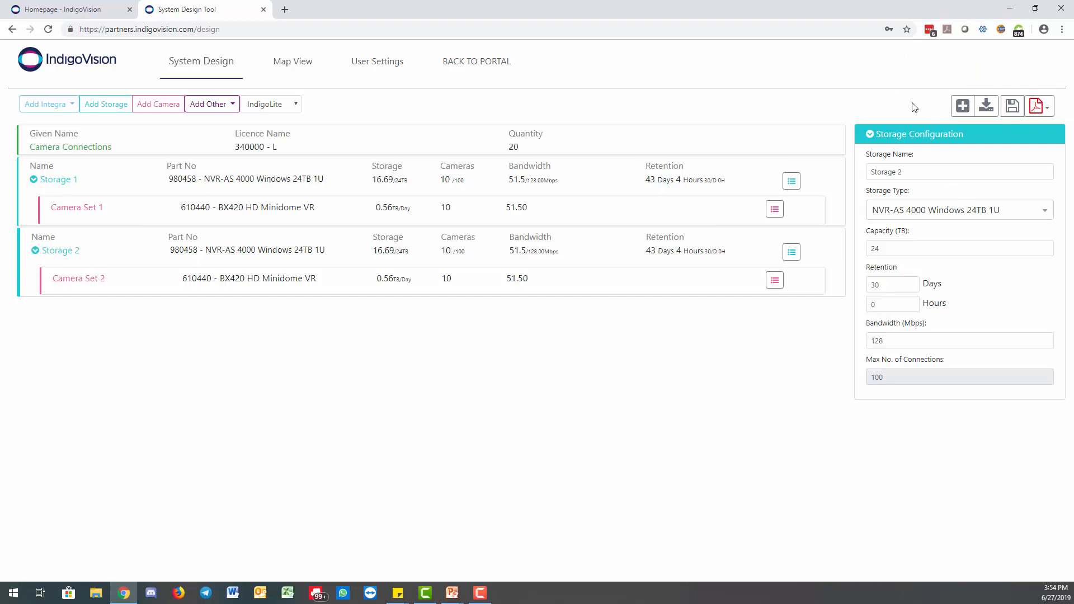
pyautogui.click(1010, 108)
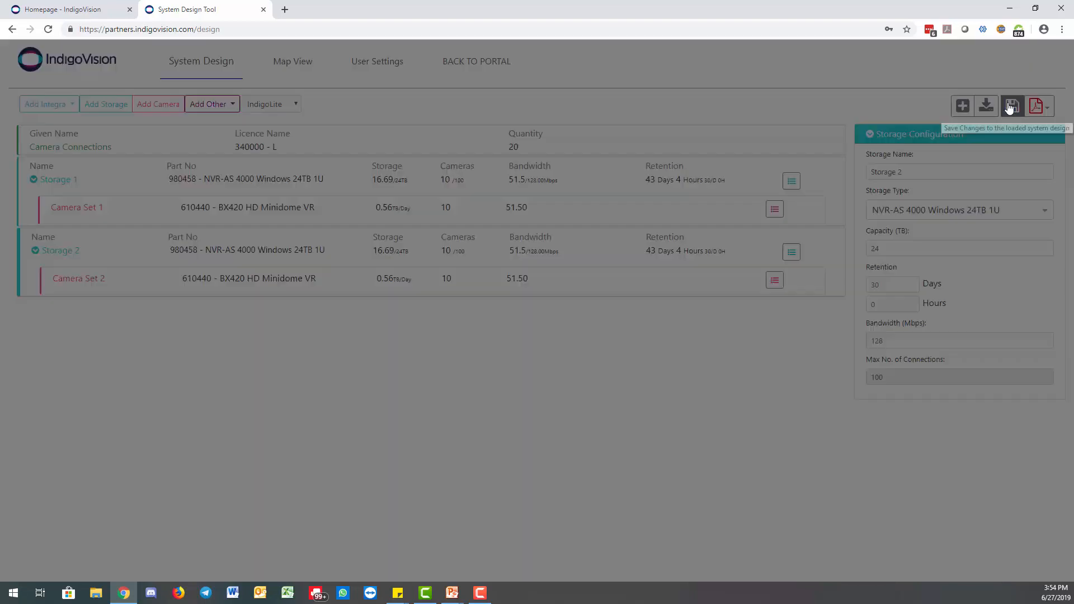
pyautogui.click(483, 130)
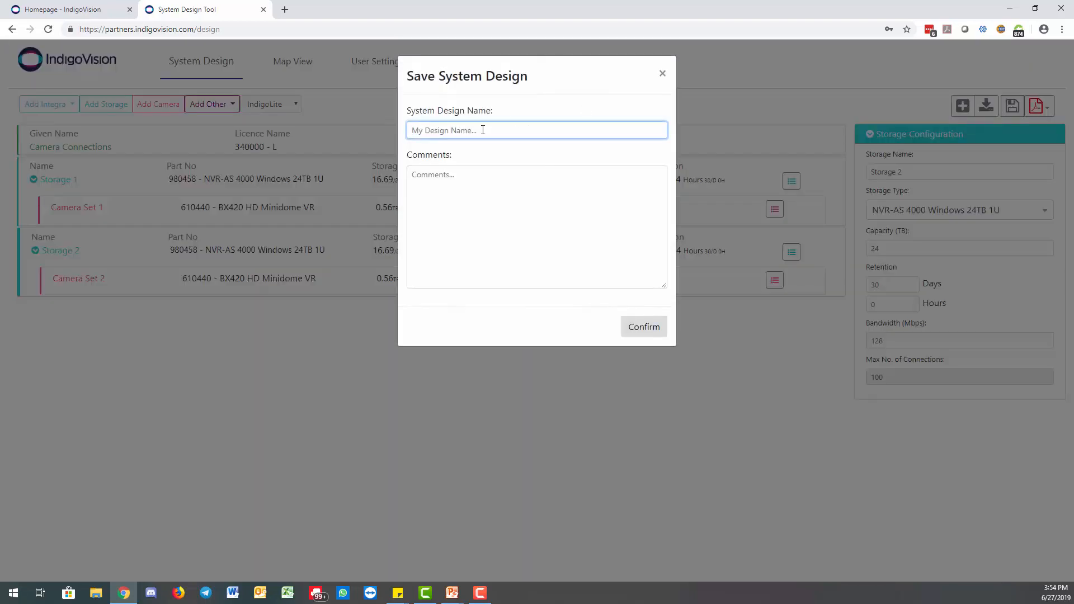
pyautogui.write('SDT Webinar Test')
pyautogui.press('Tab')
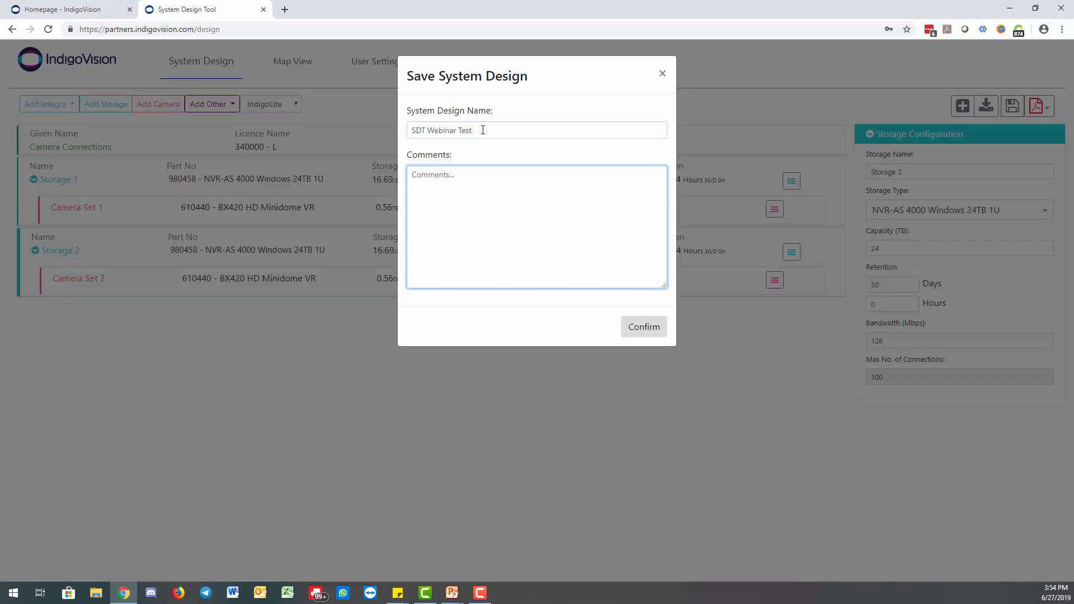
pyautogui.write('camera design 20 cams 2 nvrs')
pyautogui.click(645, 328)
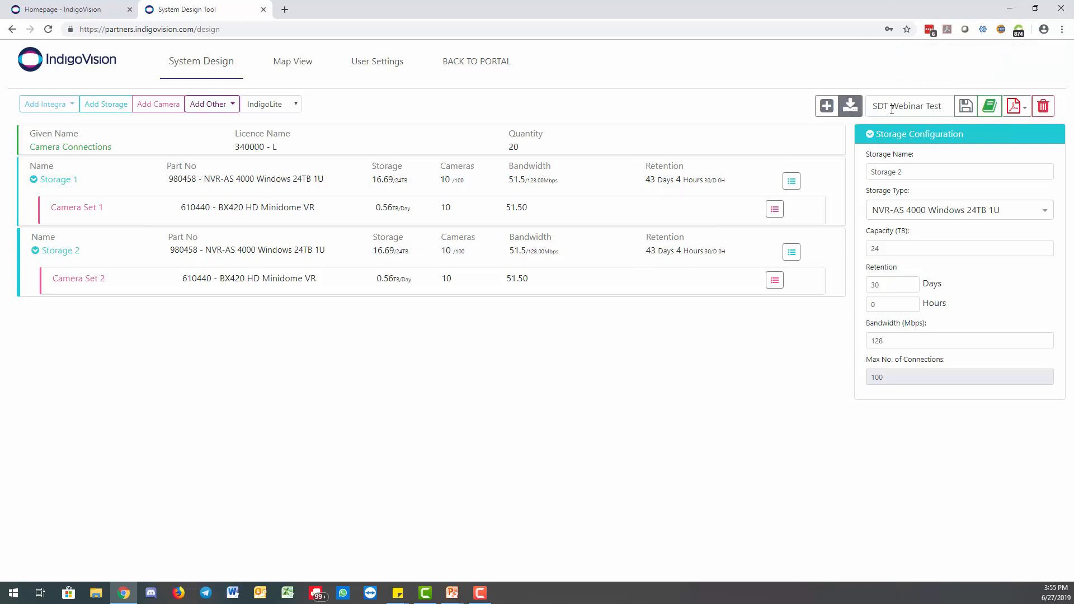
# - Look at the option for loading a saved system design and leave it without loading one
pyautogui.click(852, 106)
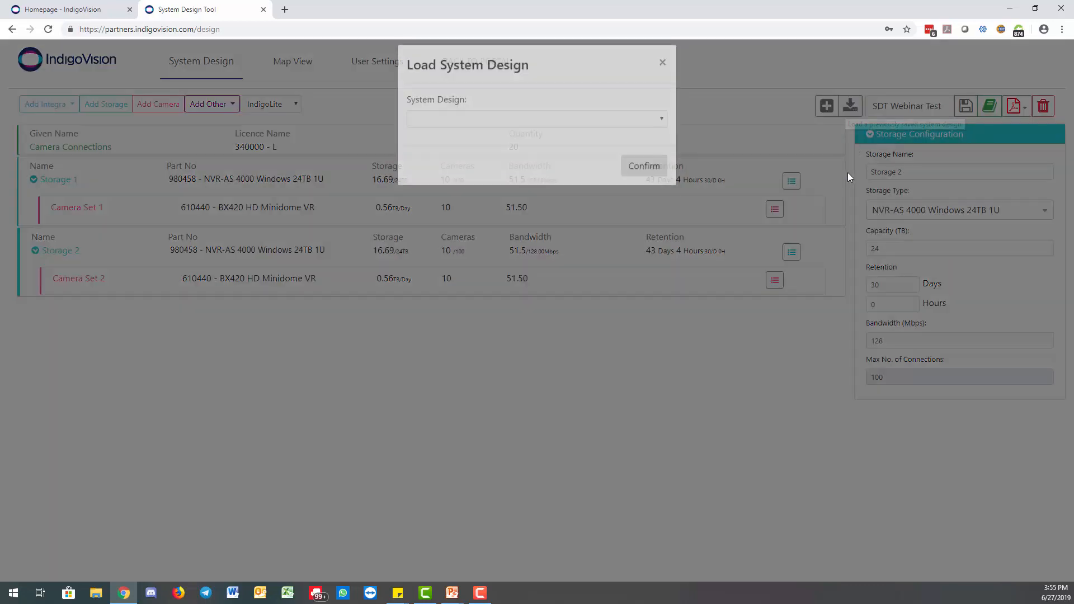
pyautogui.click(661, 131)
pyautogui.click(662, 131)
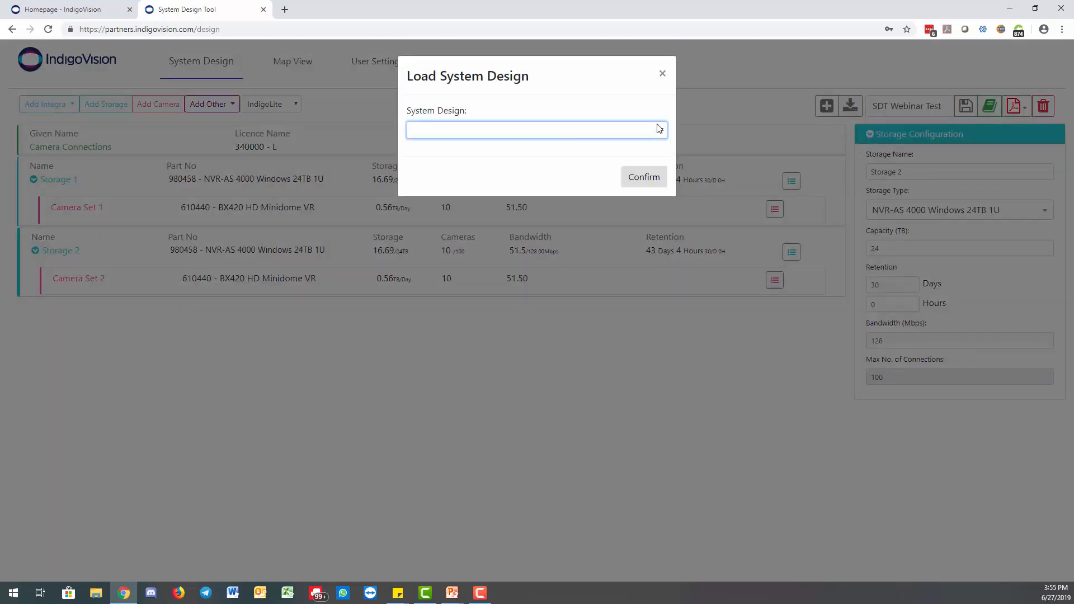
pyautogui.click(663, 74)
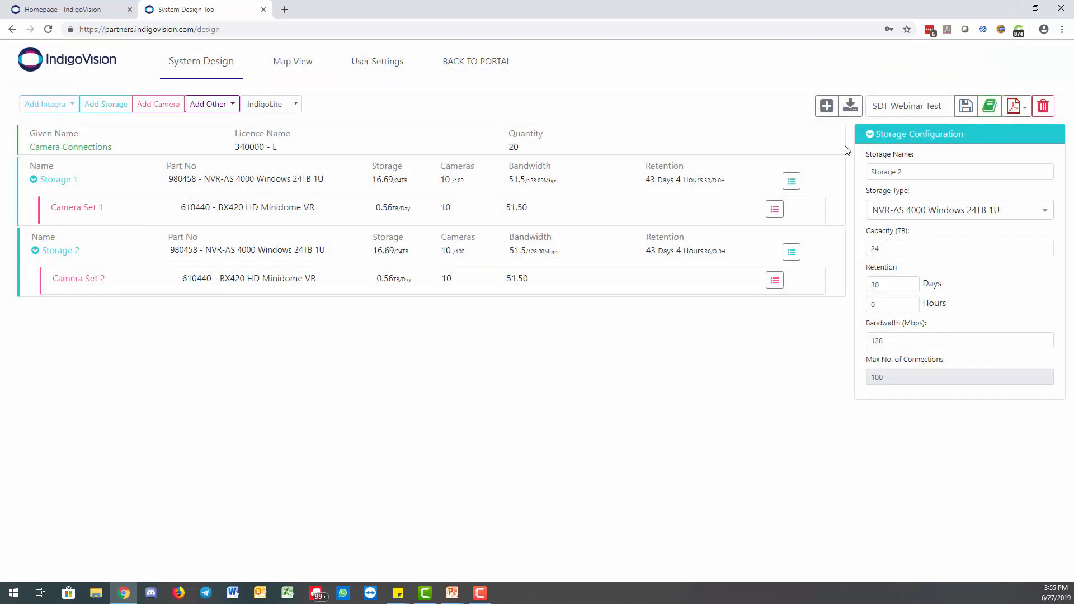
# - Export the design as a System Design PDF and open the downloaded file
pyautogui.click(1026, 106)
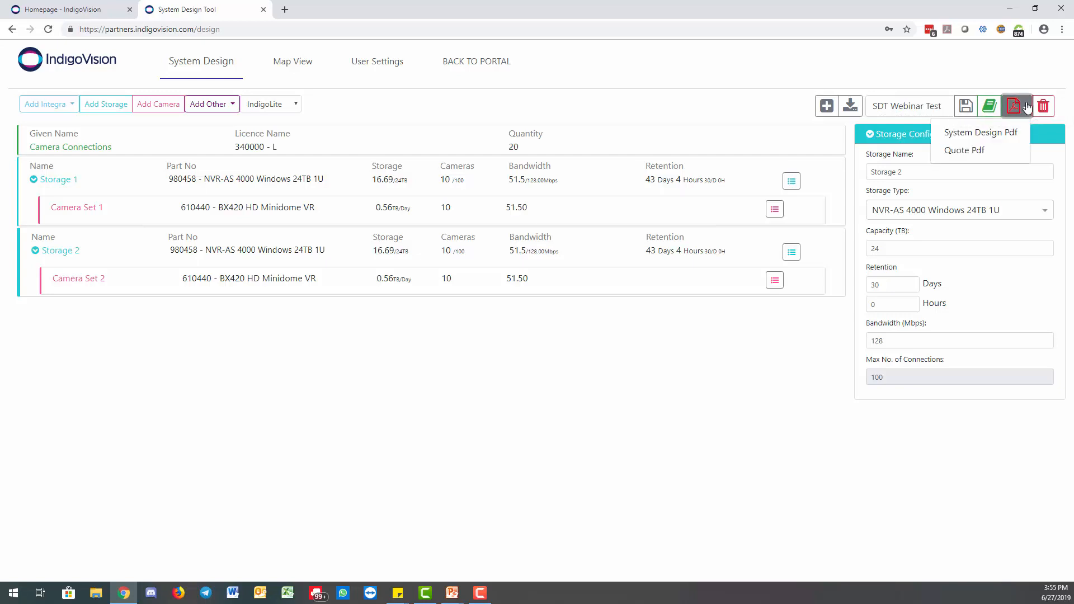
pyautogui.click(979, 134)
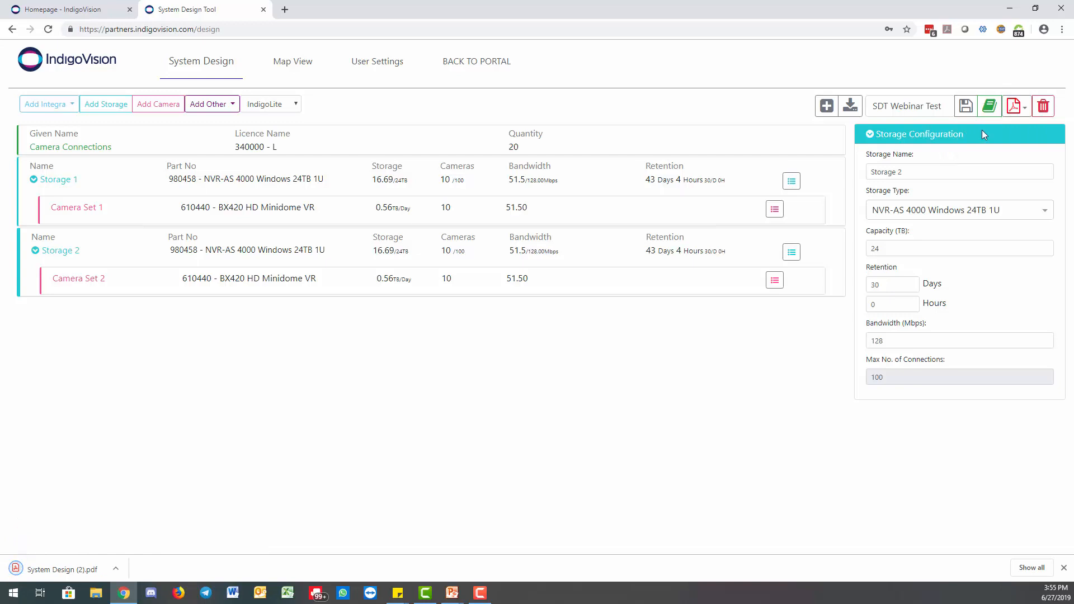
pyautogui.click(56, 569)
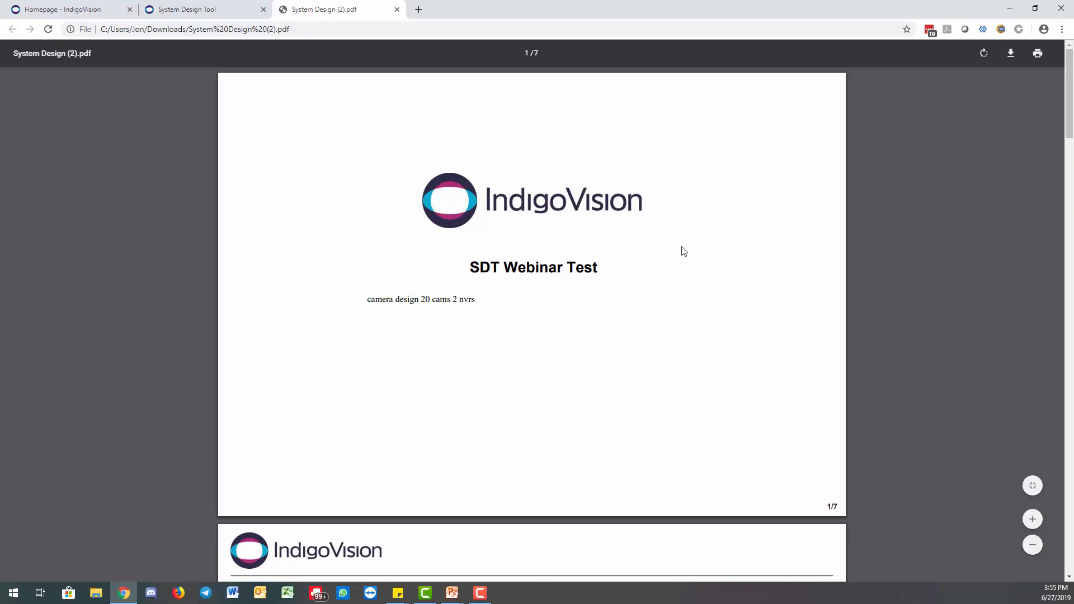
# - Review the PDF's storage, camera set, licence, software upgrade plan, accessory and Floor 0 map pages and close the document
pyautogui.scroll(-1, 570, 250)
pyautogui.scroll(-8, 570, 252)
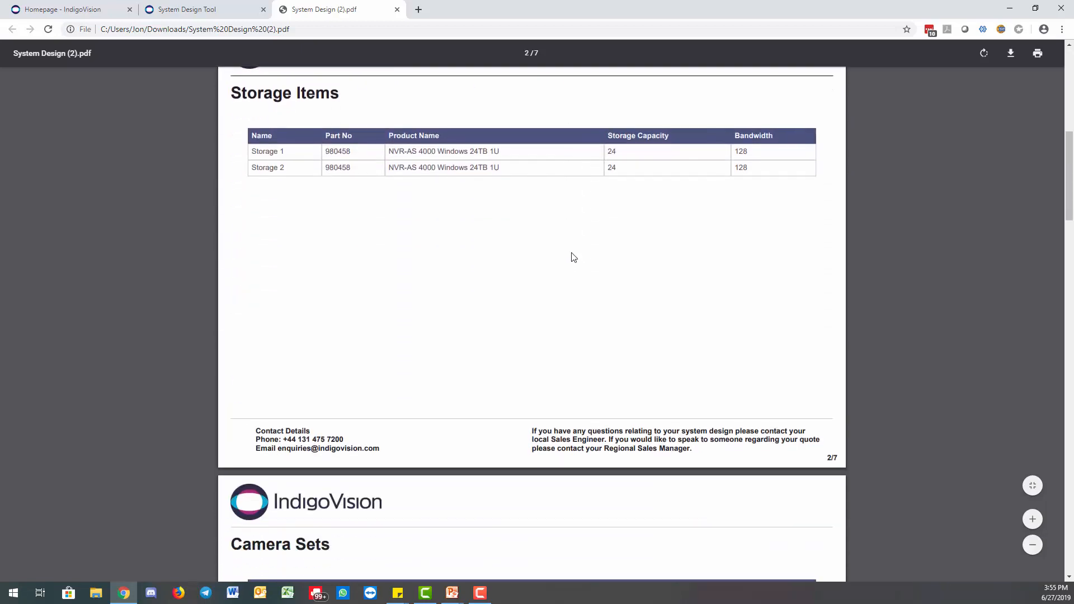
pyautogui.scroll(1, 546, 249)
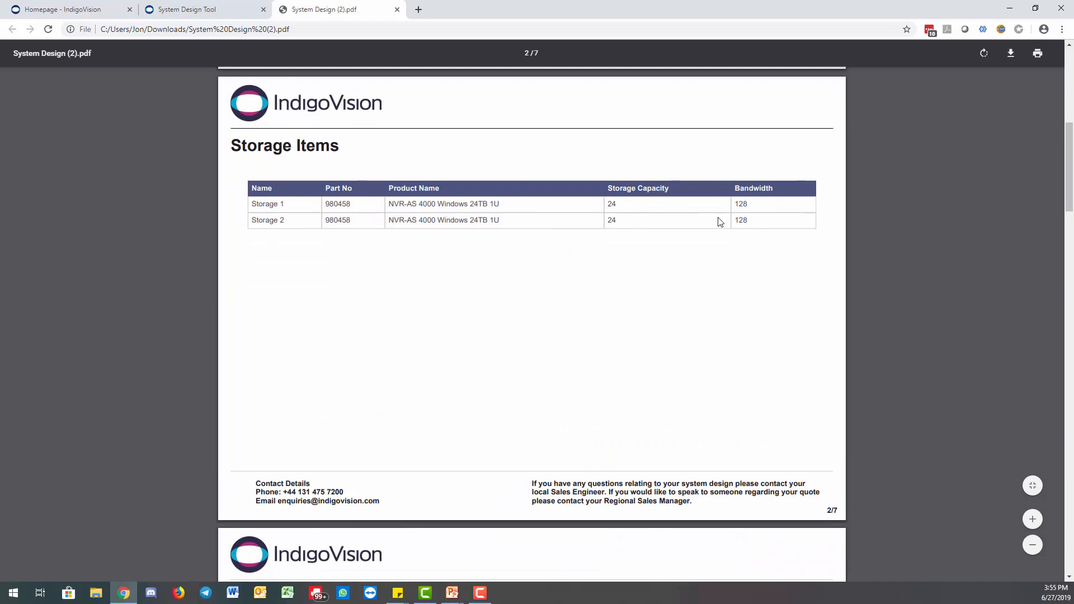
pyautogui.scroll(-1, 772, 227)
pyautogui.scroll(-7, 770, 230)
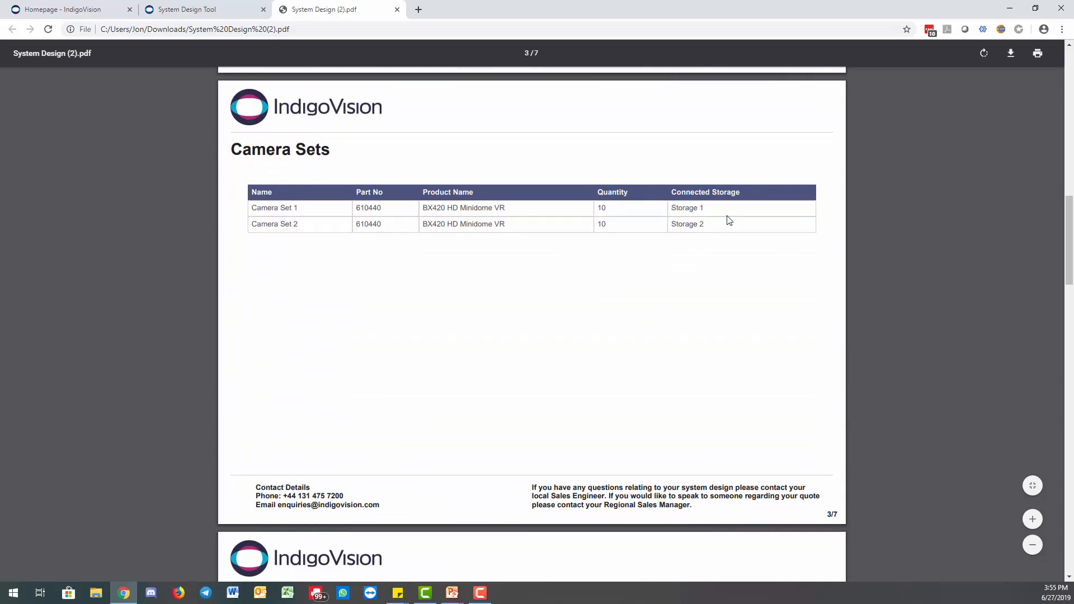
pyautogui.scroll(-8, 712, 219)
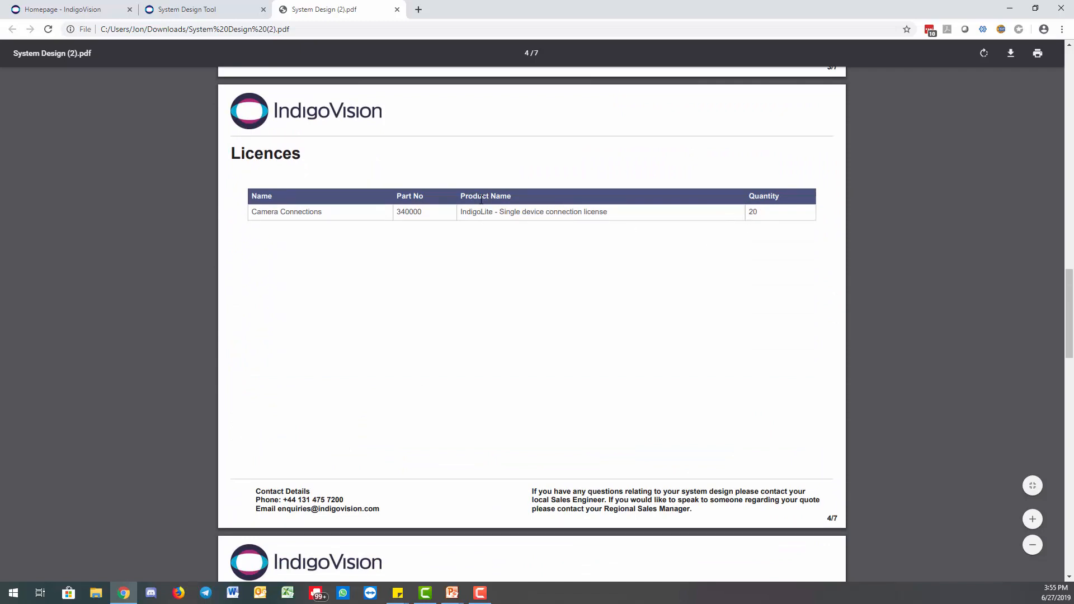
pyautogui.scroll(-7, 432, 213)
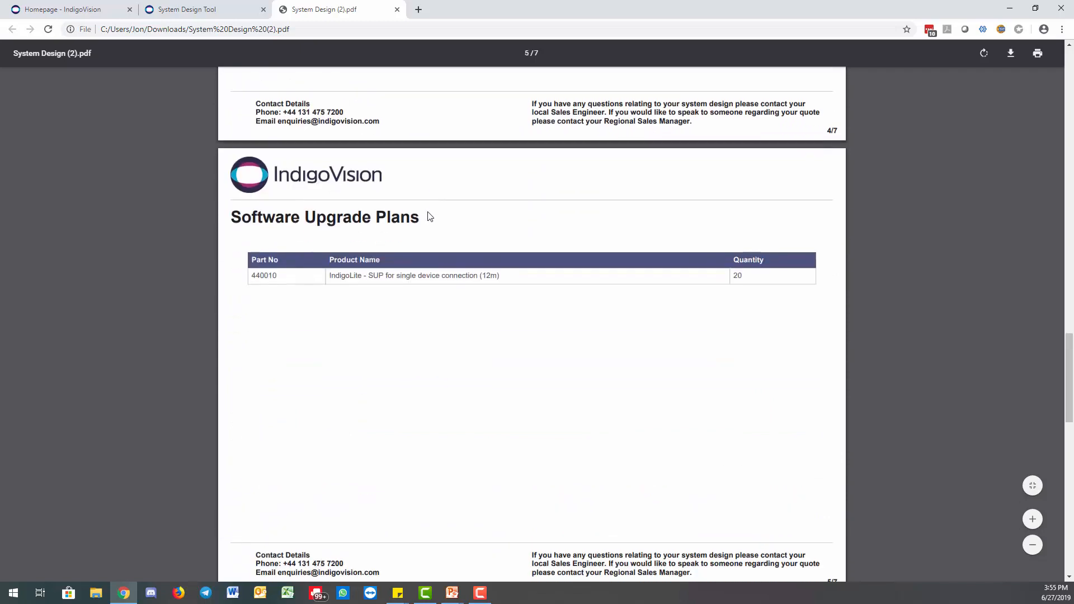
pyautogui.scroll(-1, 429, 217)
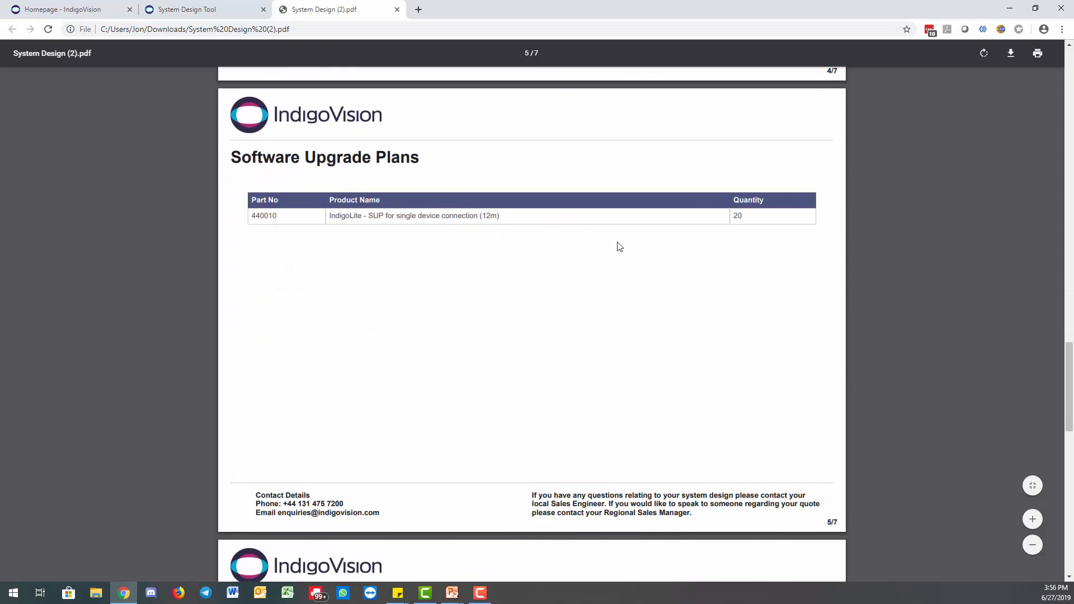
pyautogui.scroll(-7, 609, 263)
pyautogui.scroll(-1, 611, 263)
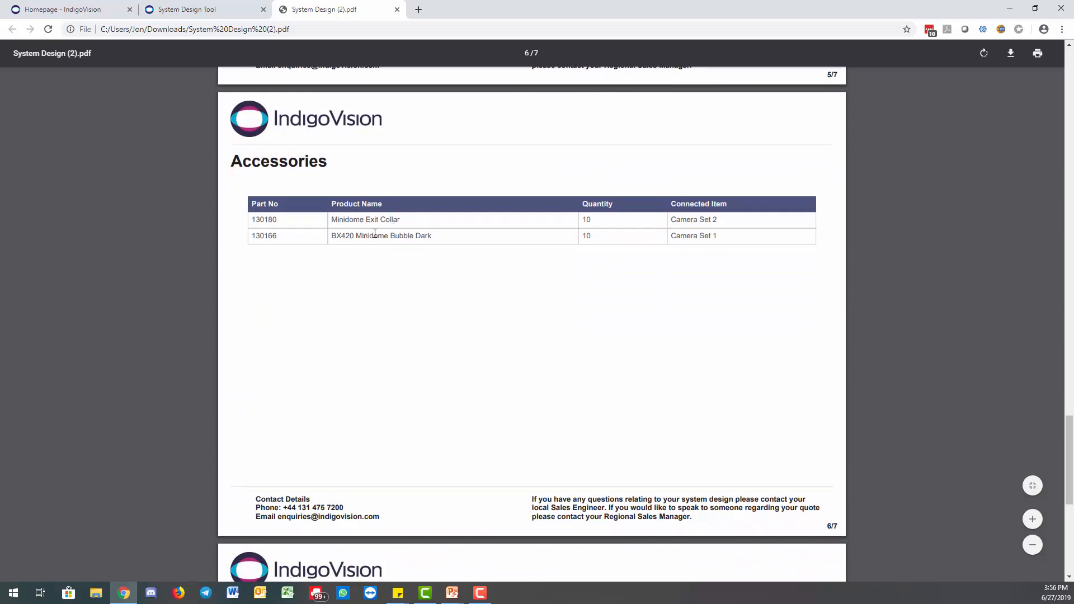
pyautogui.scroll(-1, 608, 232)
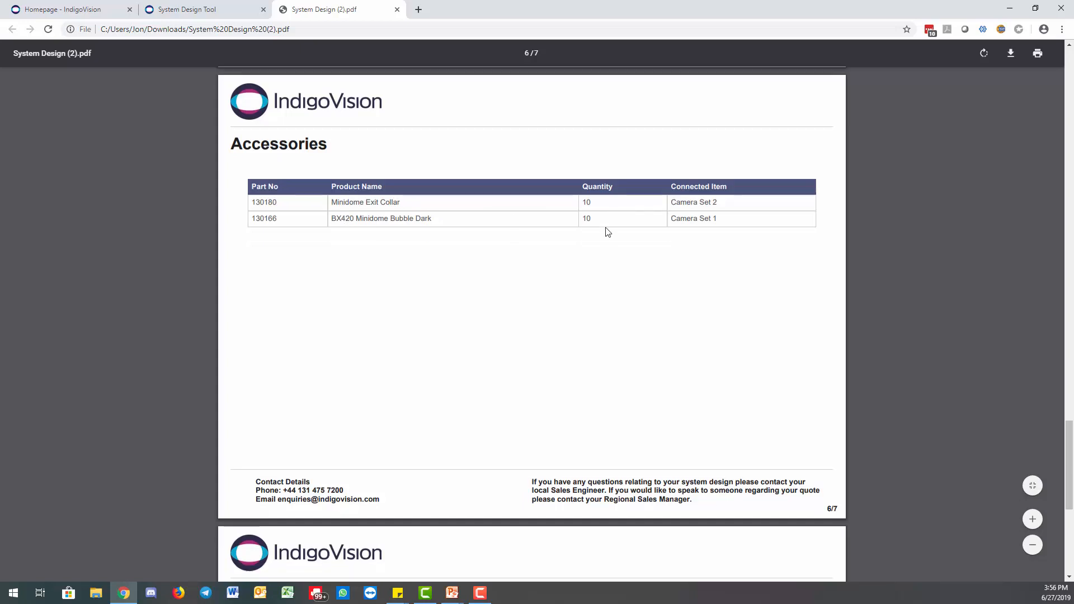
pyautogui.scroll(-2, 608, 231)
pyautogui.scroll(-4, 565, 200)
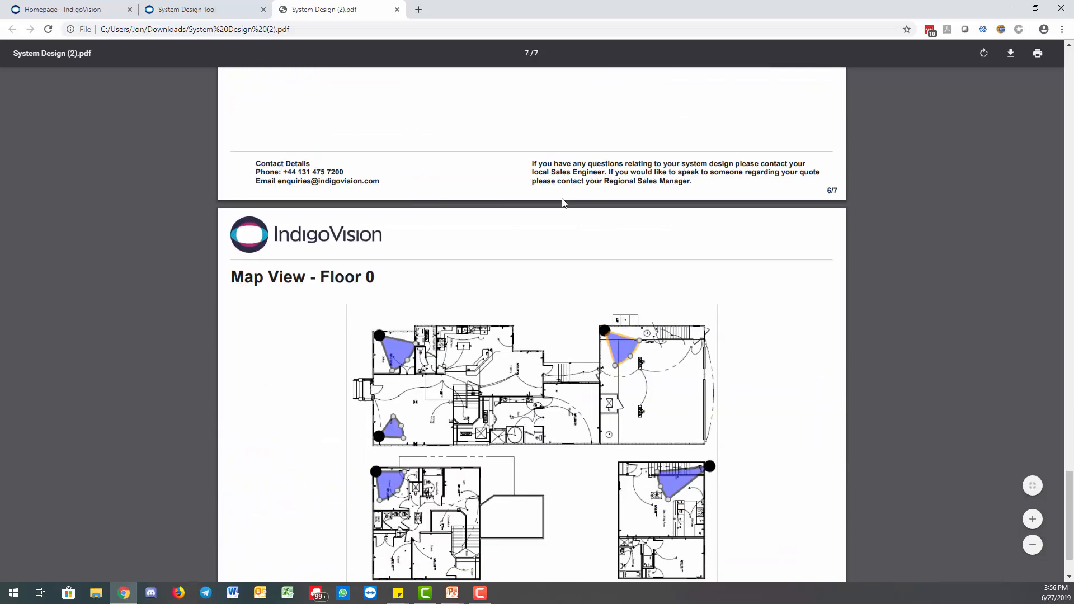
pyautogui.scroll(-2, 564, 203)
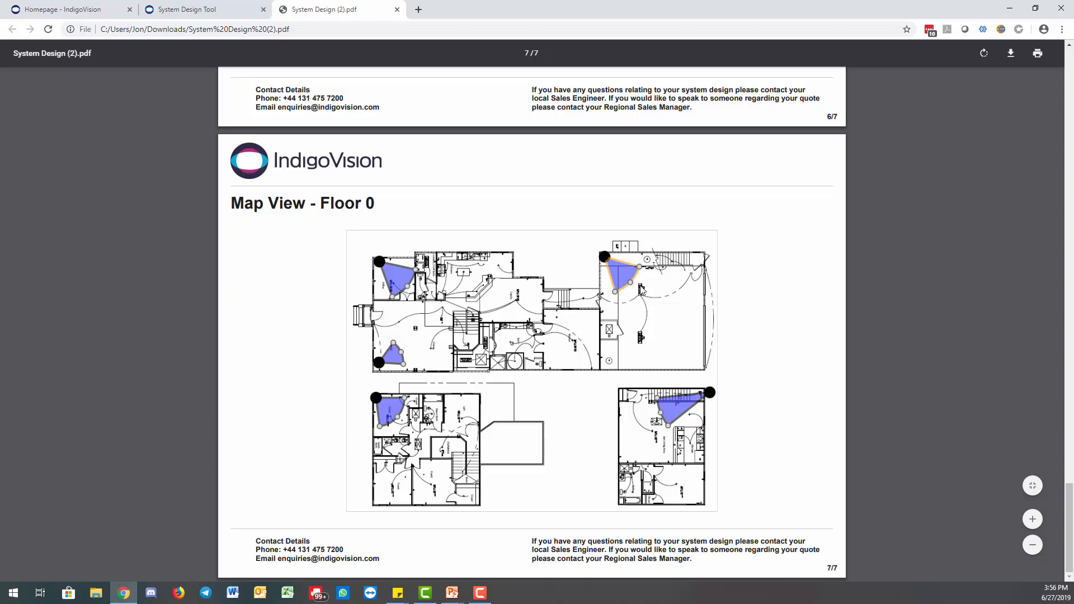
pyautogui.scroll(5, 641, 288)
pyautogui.scroll(-5, 641, 289)
pyautogui.scroll(20, 703, 214)
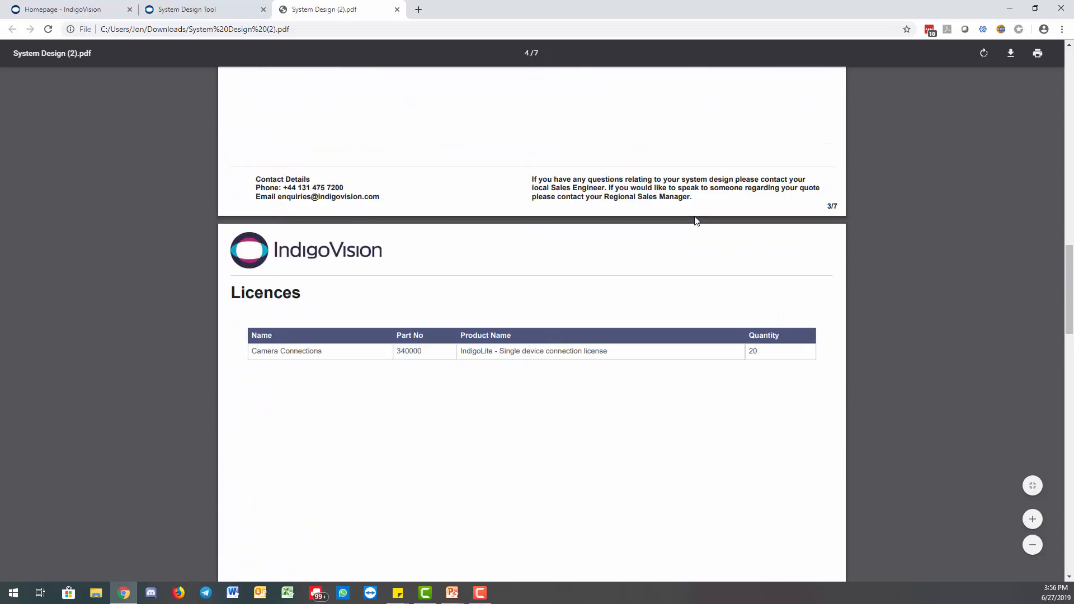
pyautogui.scroll(20, 696, 220)
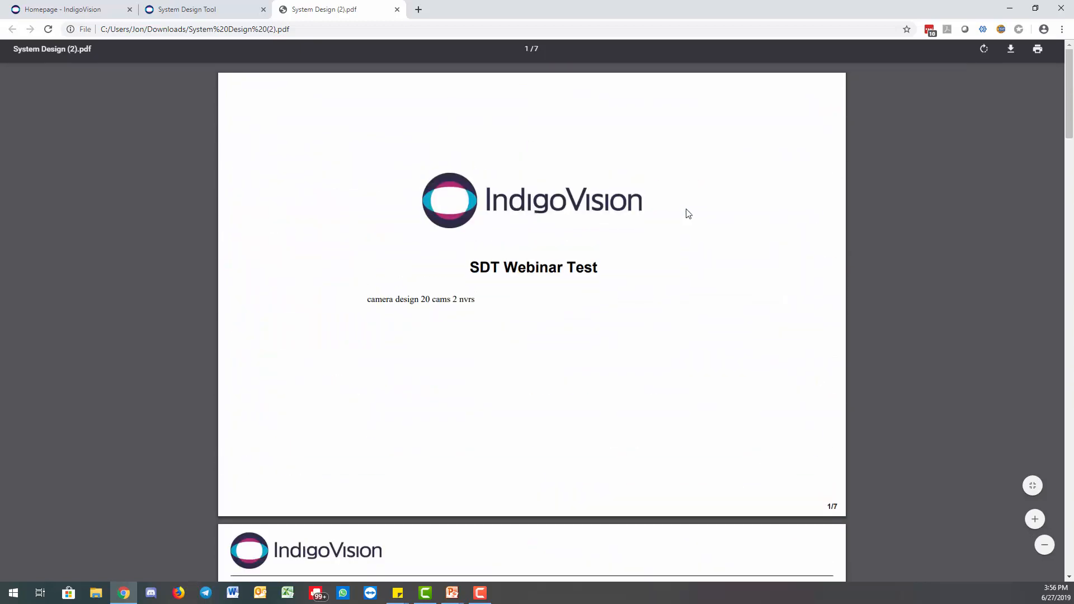
pyautogui.click(397, 9)
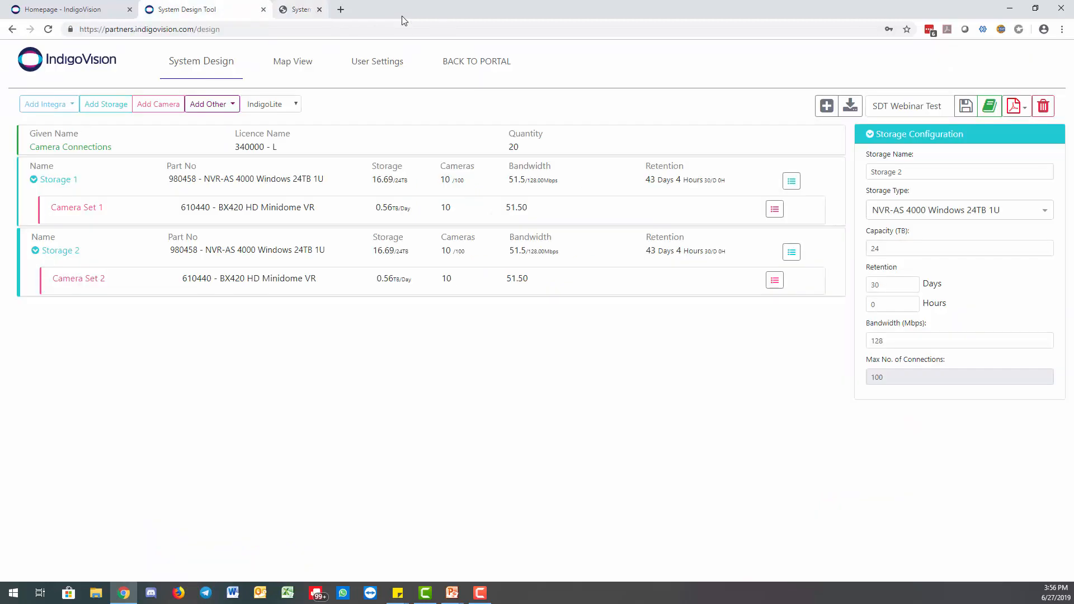
pyautogui.click(1019, 115)
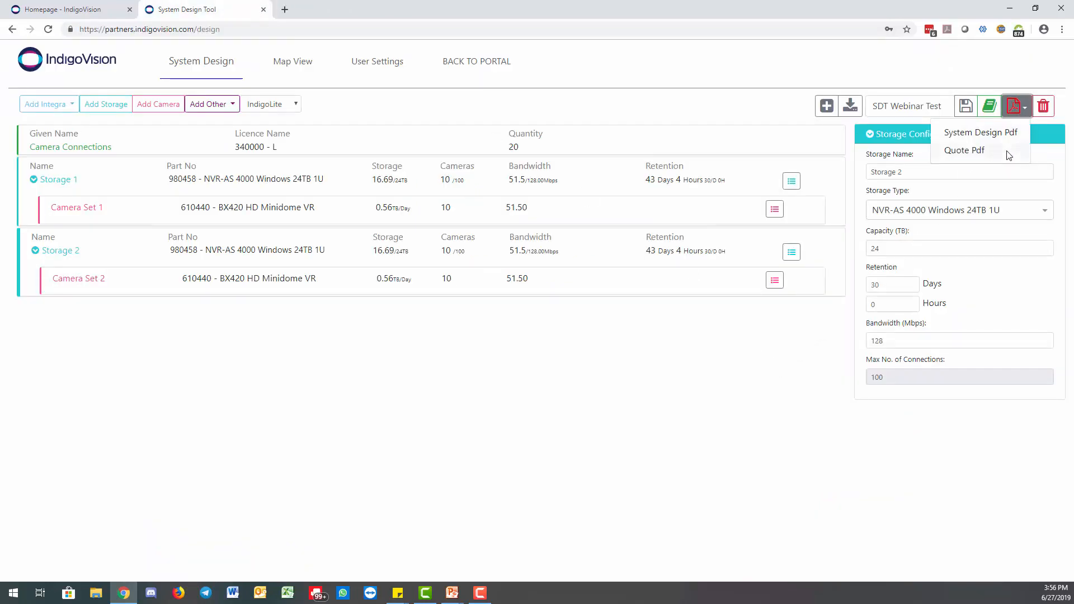
pyautogui.click(1020, 108)
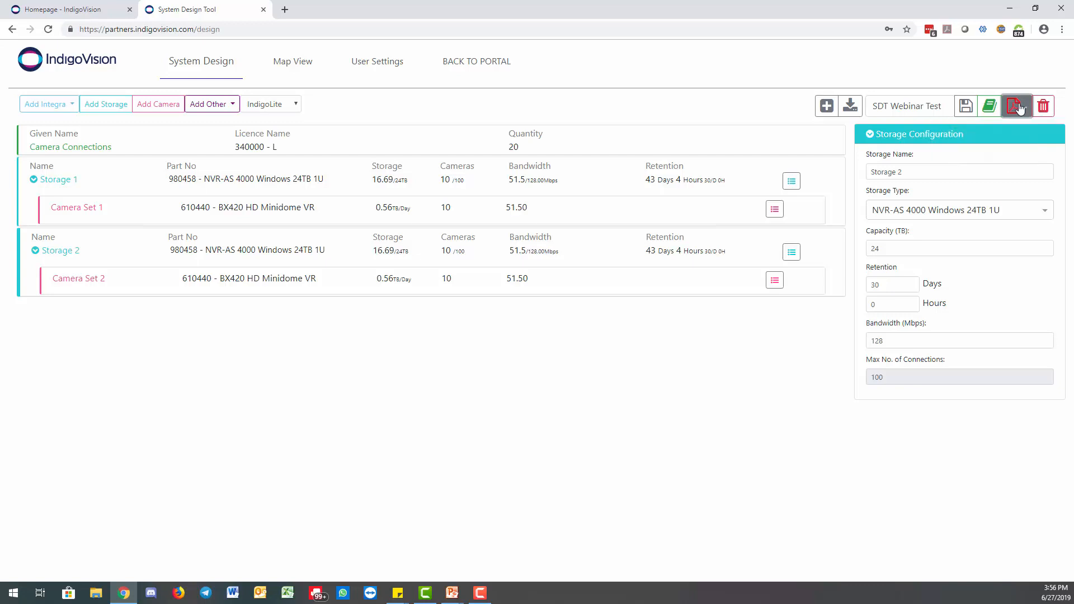
pyautogui.click(1020, 108)
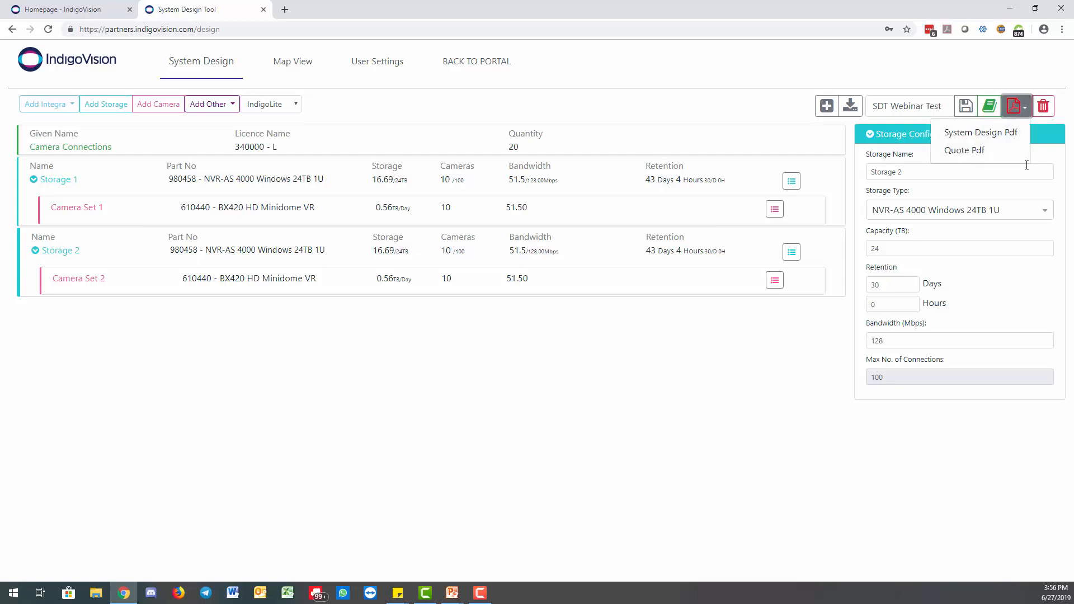
pyautogui.click(1010, 111)
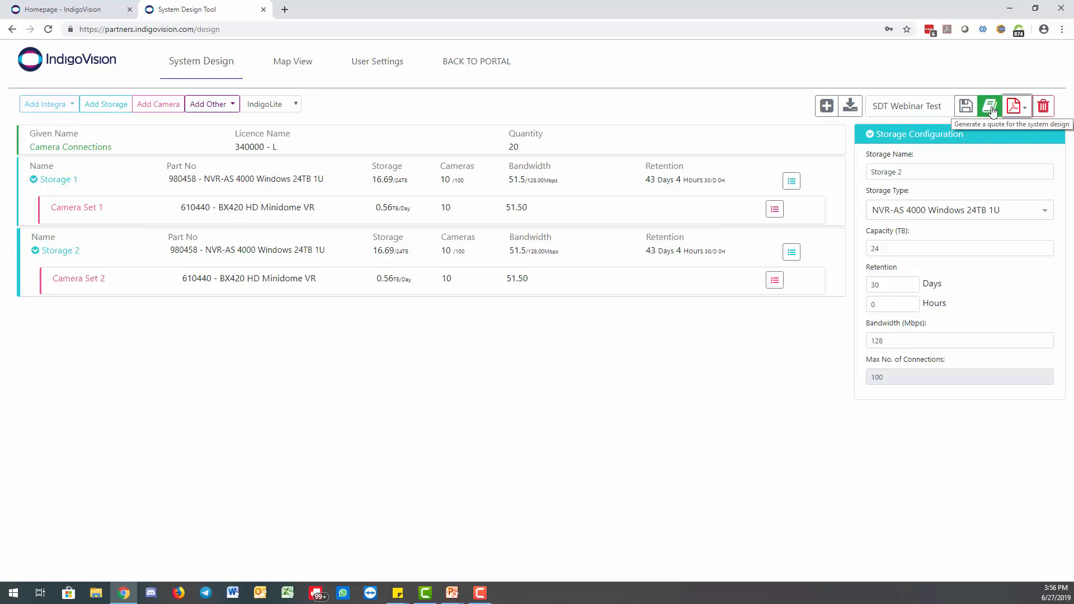
# - Generate a quote for the "SDT Webinar Test" design with the preselected individual customer rather than SureView Systems
pyautogui.click(990, 109)
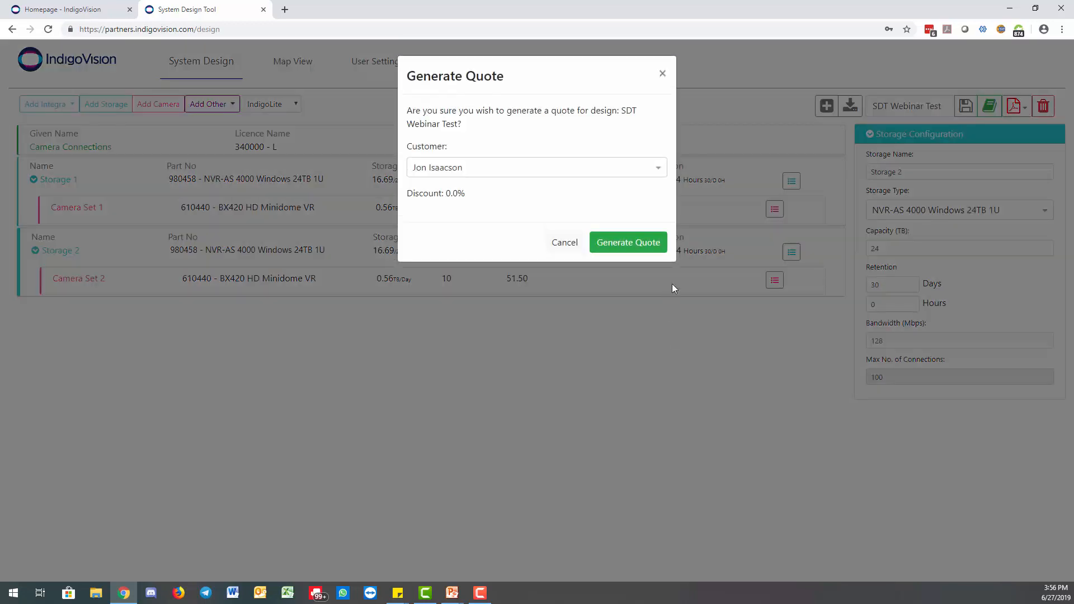
pyautogui.click(477, 167)
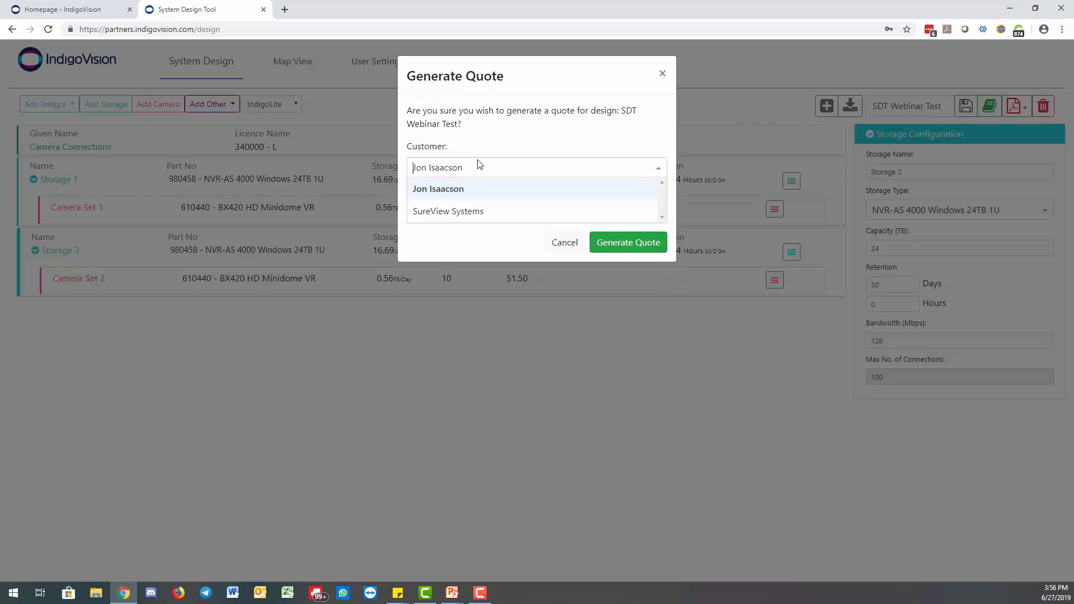
pyautogui.click(481, 168)
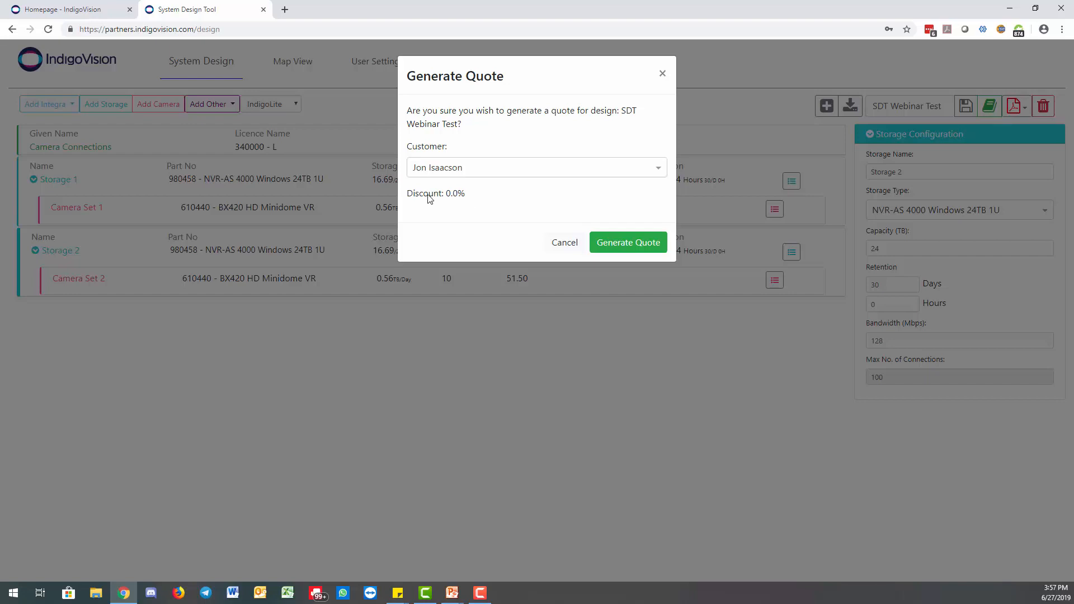
pyautogui.click(645, 252)
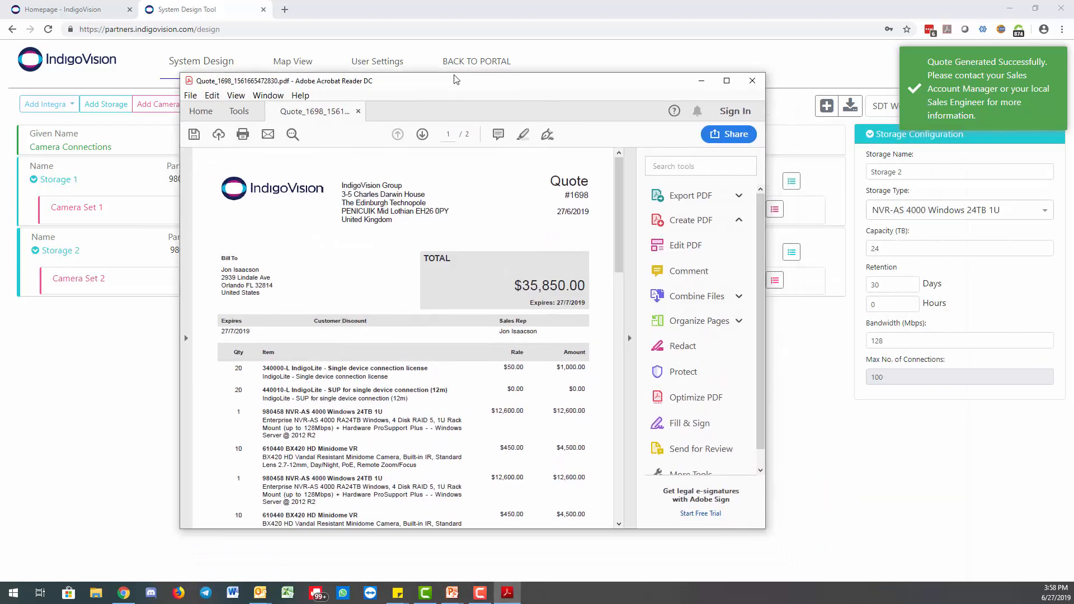
# - Maximize the quote PDF and examine its header, billing details, total and expiry date
pyautogui.doubleClick(551, 55)
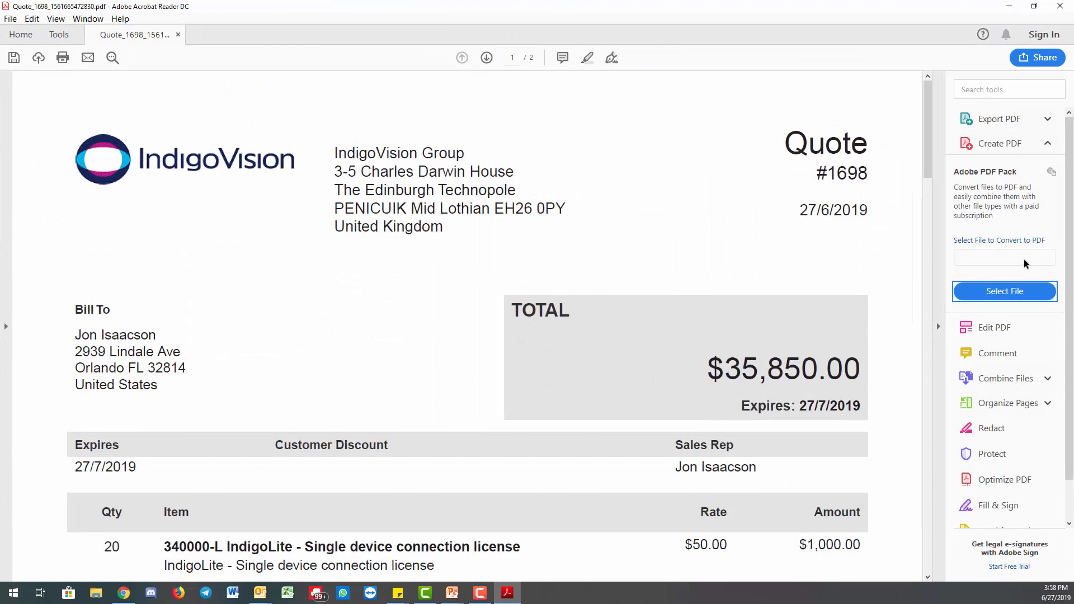
pyautogui.scroll(-3, 655, 288)
pyautogui.scroll(-4, 698, 249)
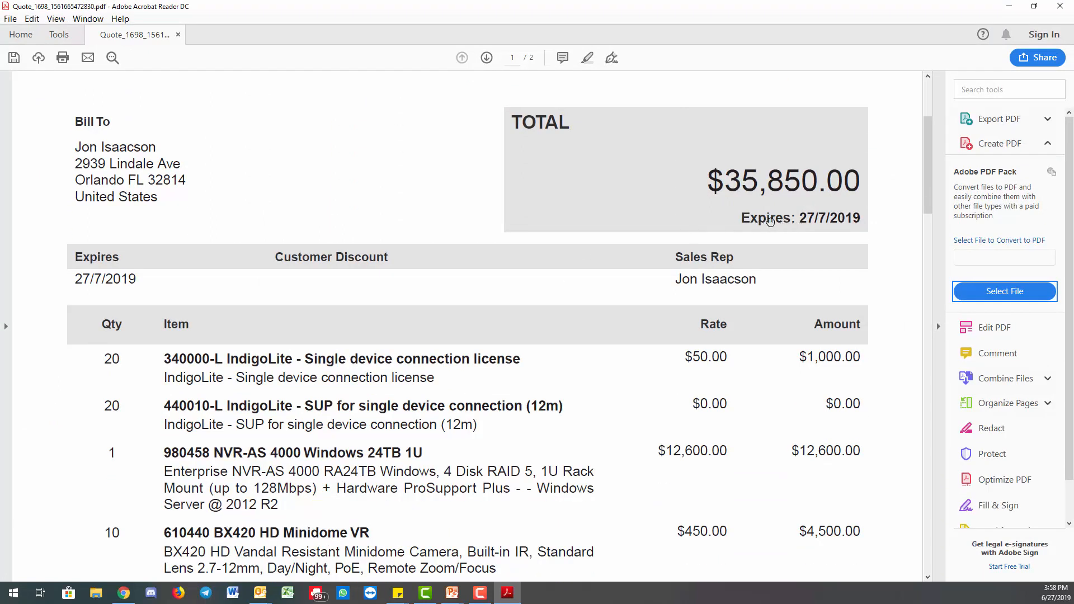
pyautogui.scroll(-2, 810, 218)
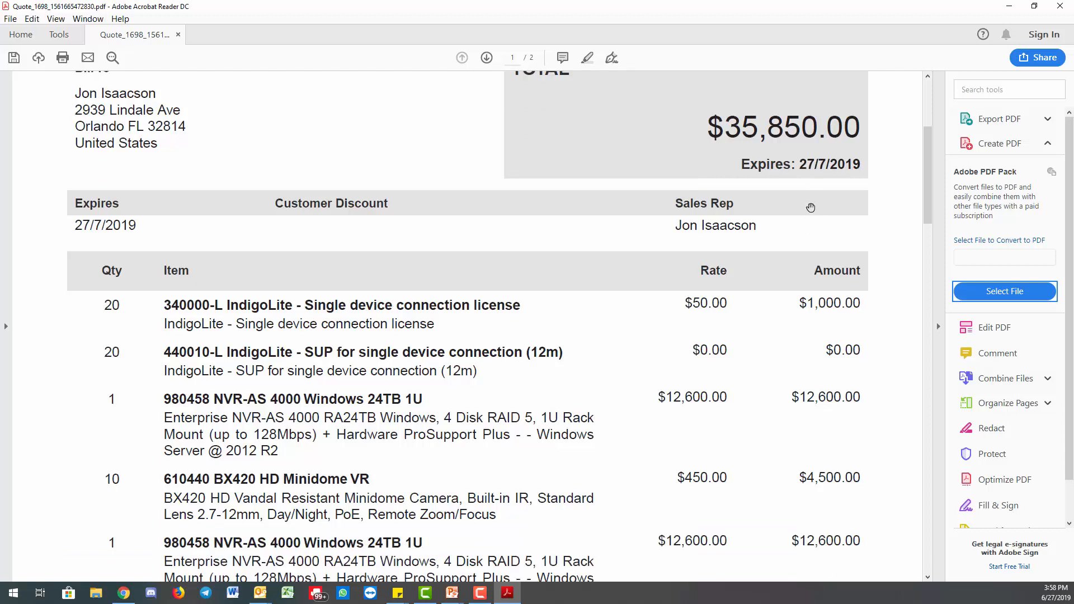
pyautogui.scroll(2, 810, 208)
pyautogui.scroll(-1, 825, 214)
pyautogui.scroll(-1, 823, 215)
pyautogui.scroll(2, 823, 215)
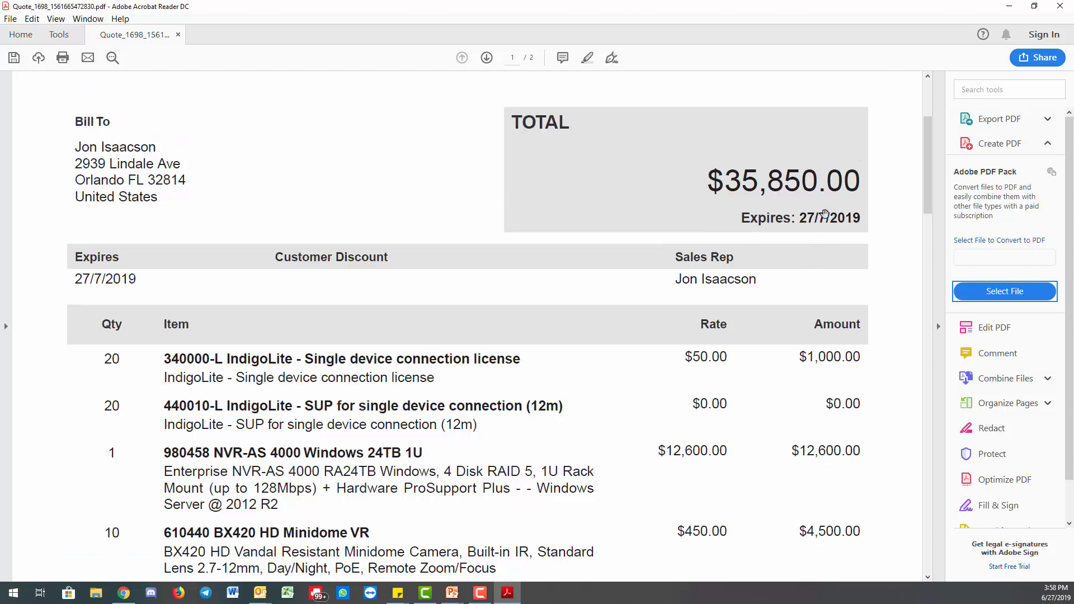
# - Review the quote's line items for licences, NVRs, minidome cameras and accessories, including rates, amounts, subtotal and tax
pyautogui.scroll(-3, 663, 231)
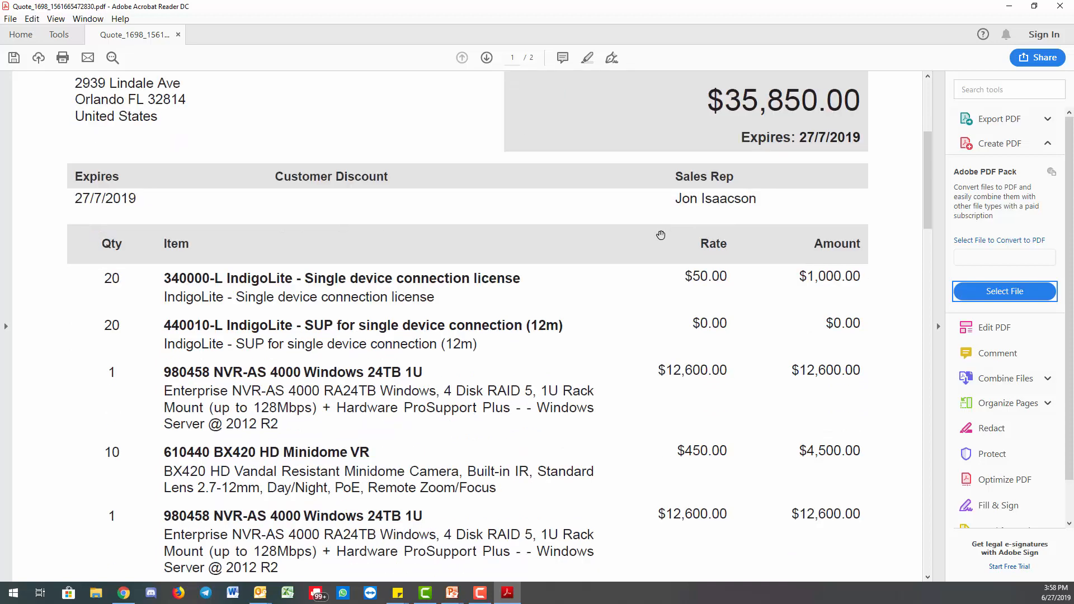
pyautogui.scroll(-3, 671, 237)
pyautogui.scroll(2, 678, 245)
pyautogui.scroll(-1, 676, 241)
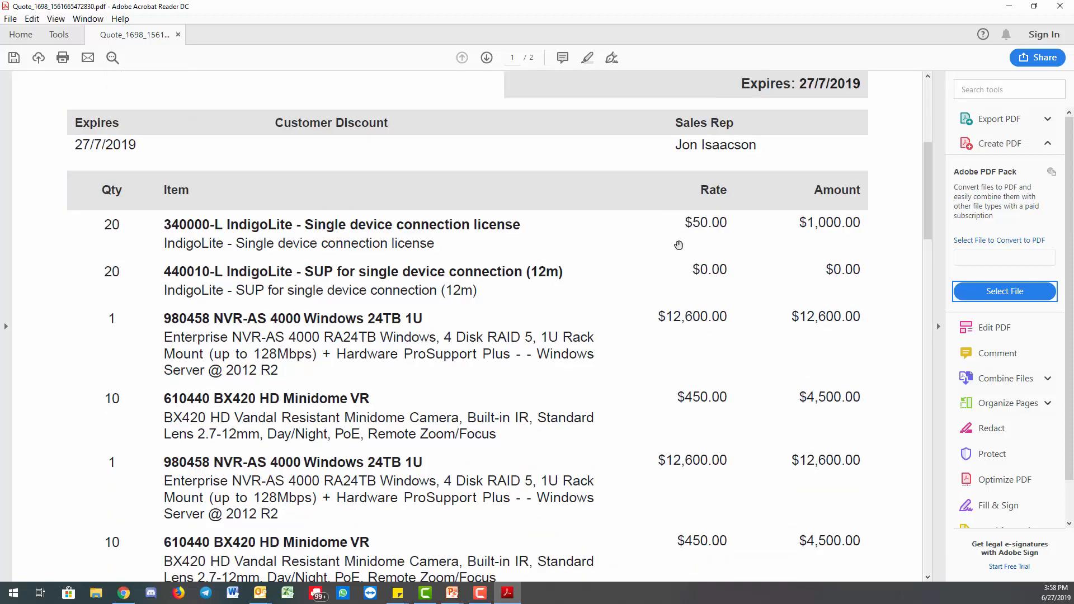
pyautogui.scroll(1, 660, 255)
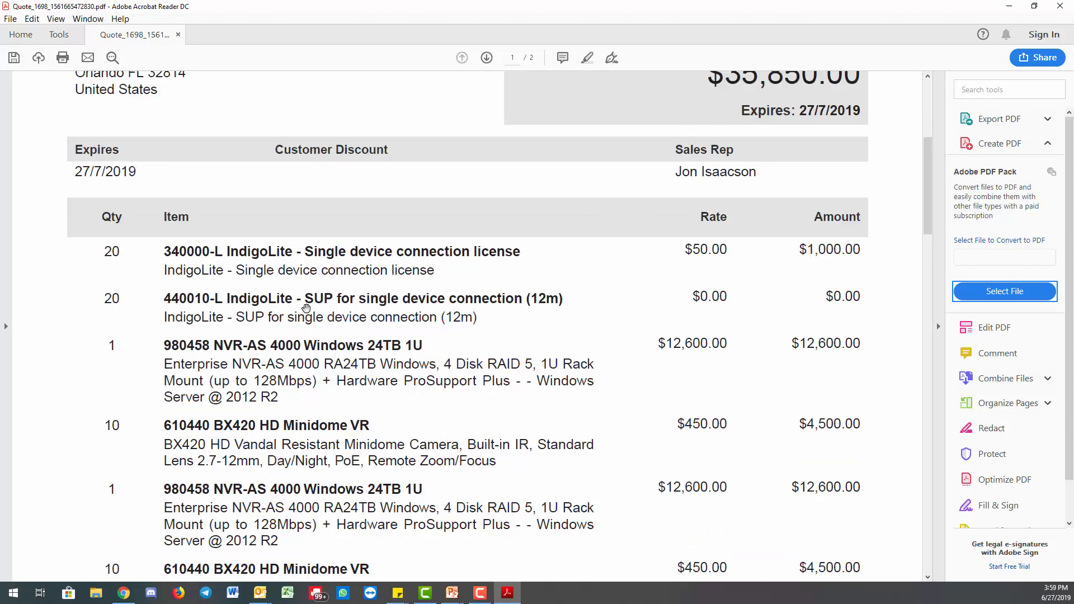
pyautogui.scroll(-2, 306, 309)
pyautogui.scroll(-1, 316, 204)
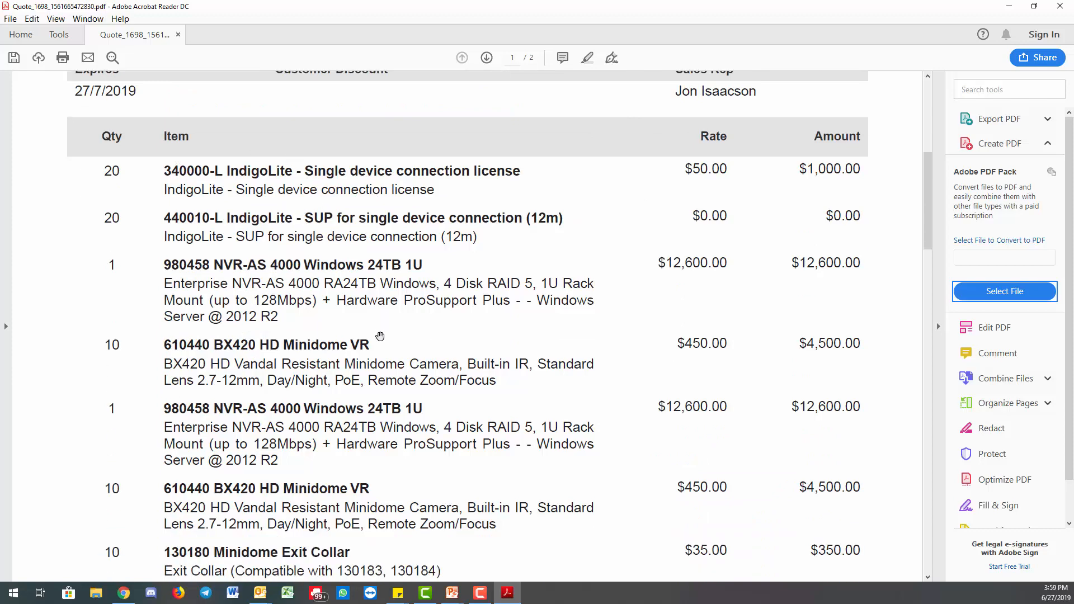
pyautogui.scroll(-7, 380, 330)
pyautogui.scroll(-3, 335, 311)
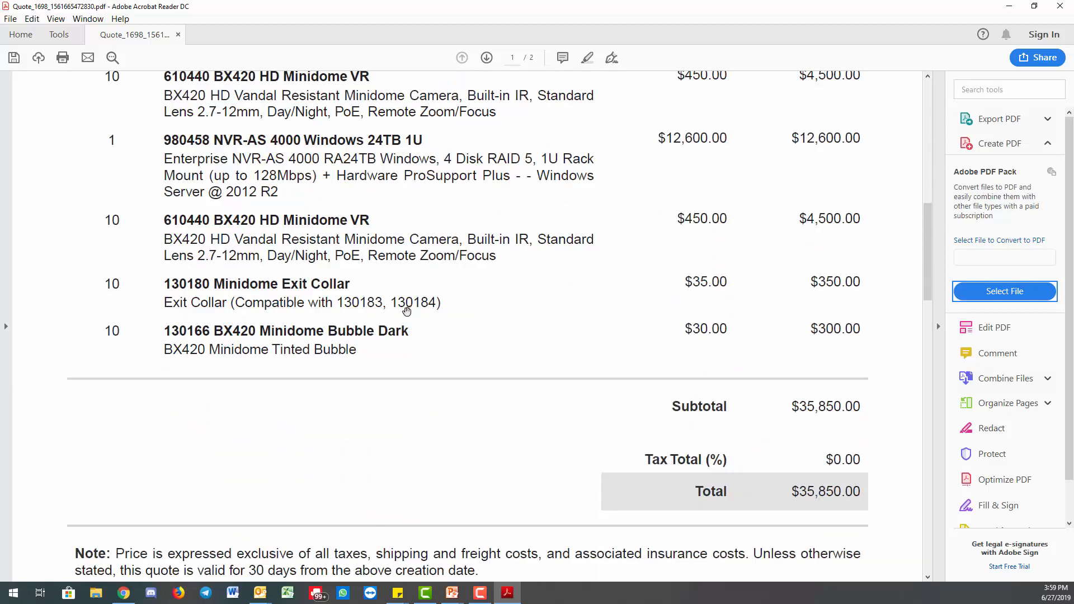
pyautogui.scroll(-3, 314, 316)
pyautogui.scroll(4, 302, 314)
pyautogui.scroll(7, 301, 314)
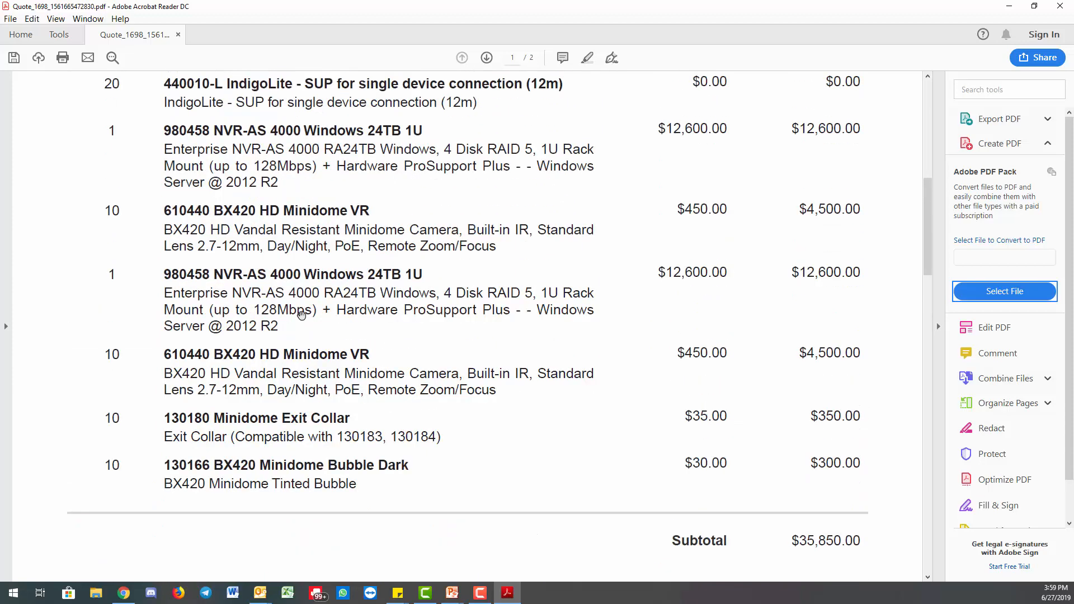
pyautogui.scroll(2, 302, 315)
pyautogui.scroll(-10, 384, 304)
pyautogui.scroll(-18, 890, 378)
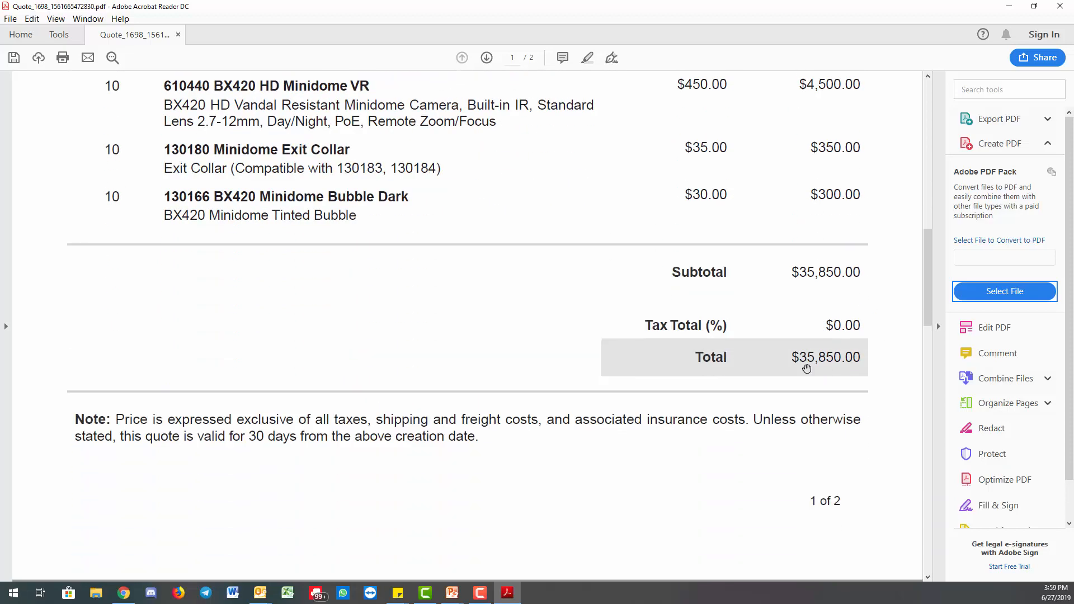
# - Look over the Terms and Conditions of Business on the quote's second page, return to the first page and close the document
pyautogui.scroll(-5, 599, 299)
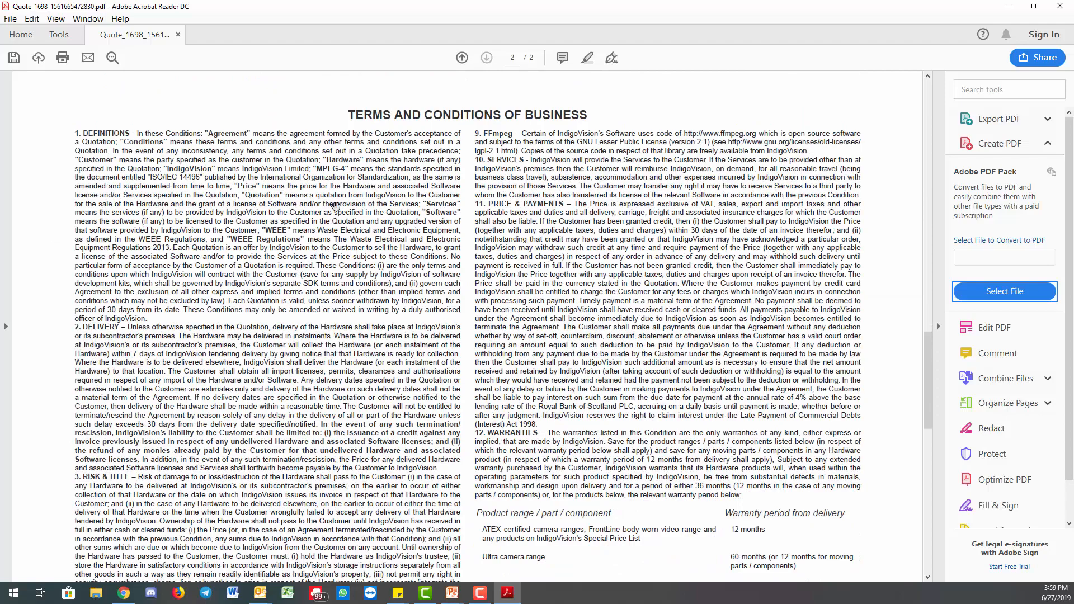
pyautogui.scroll(-8, 467, 255)
pyautogui.scroll(10, 757, 322)
pyautogui.scroll(11, 757, 324)
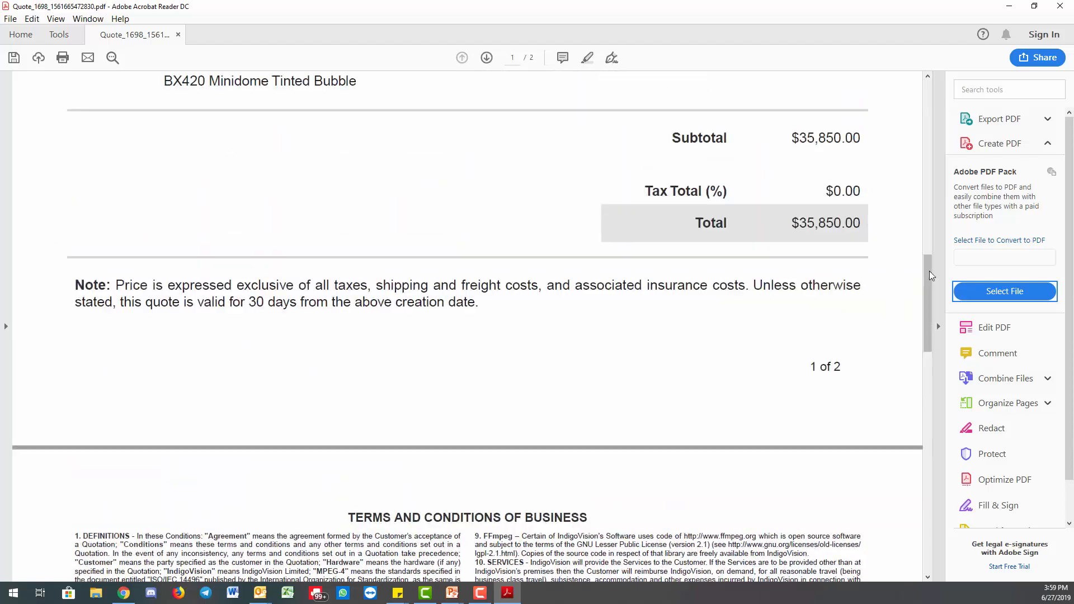
pyautogui.moveTo(929, 270); pyautogui.dragTo(895, 70)
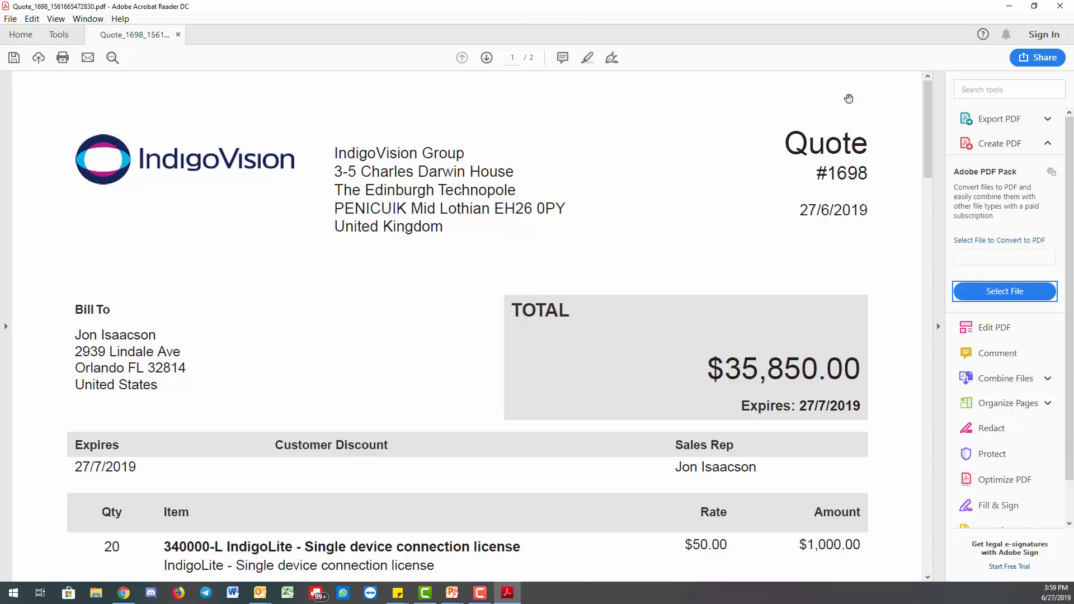
pyautogui.click(1060, 7)
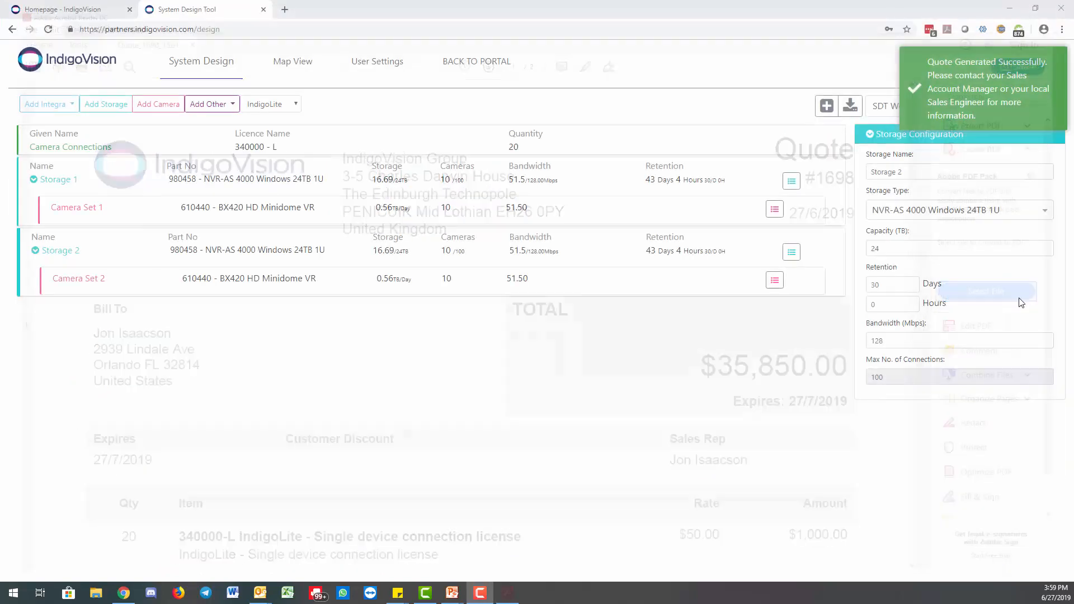